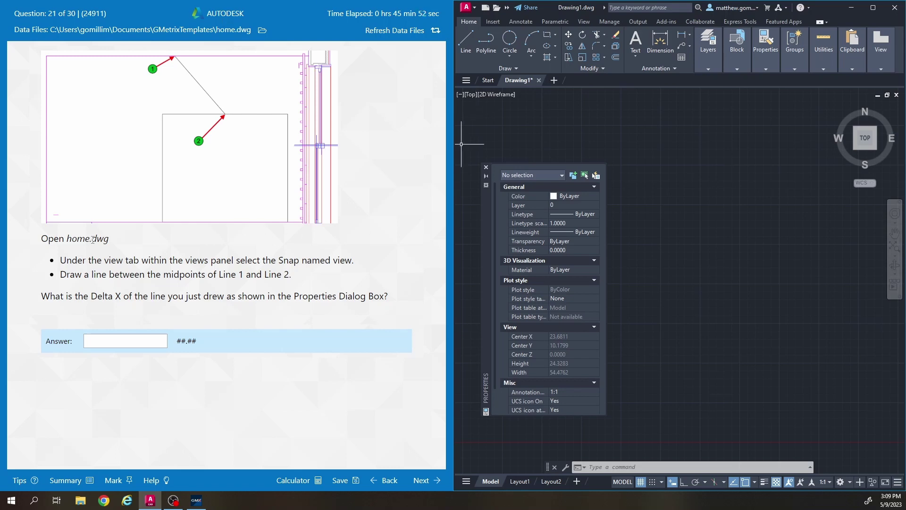
- Show AutoCAD's Recent Documents list from the application menu
{"action": "left_click", "coordinate": [467, 7]}
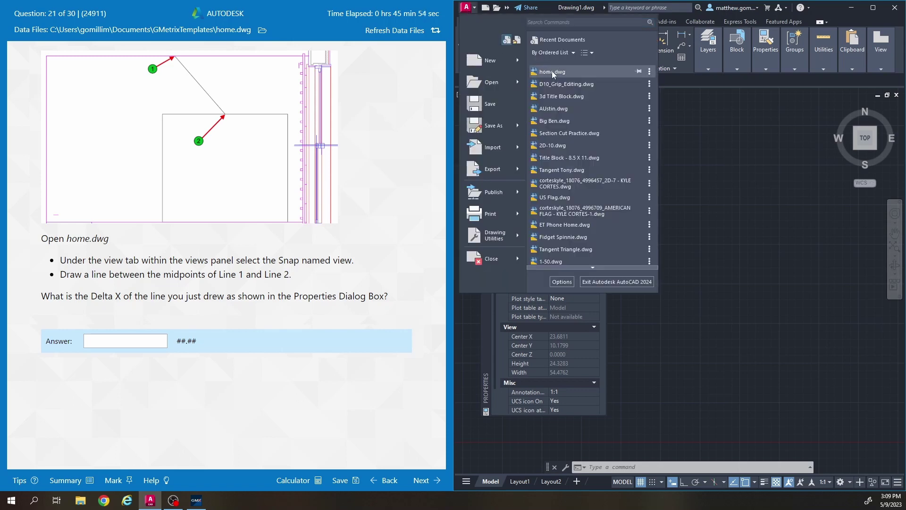
- Open home.dwg from the recent documents and zoom in on it
{"action": "left_click", "coordinate": [553, 72]}
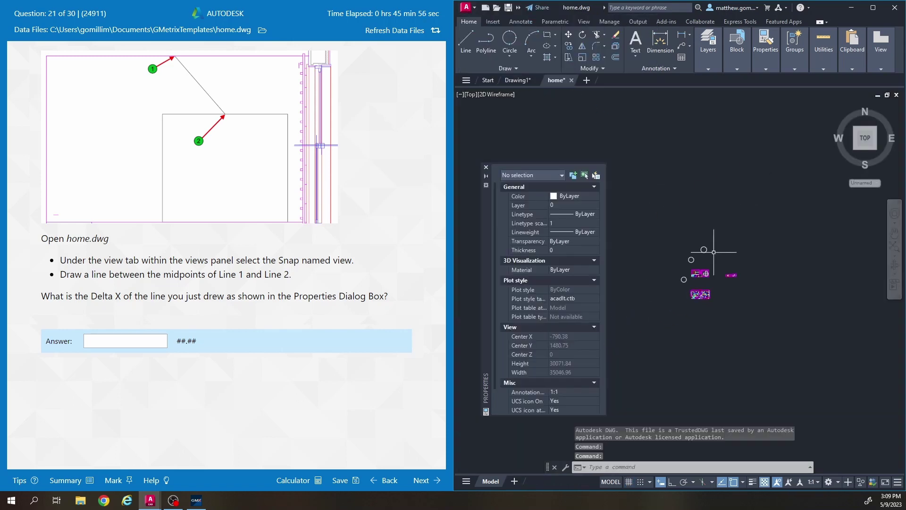
{"action": "scroll", "coordinate": [703, 298], "scroll_direction": "up", "scroll_amount": 5}
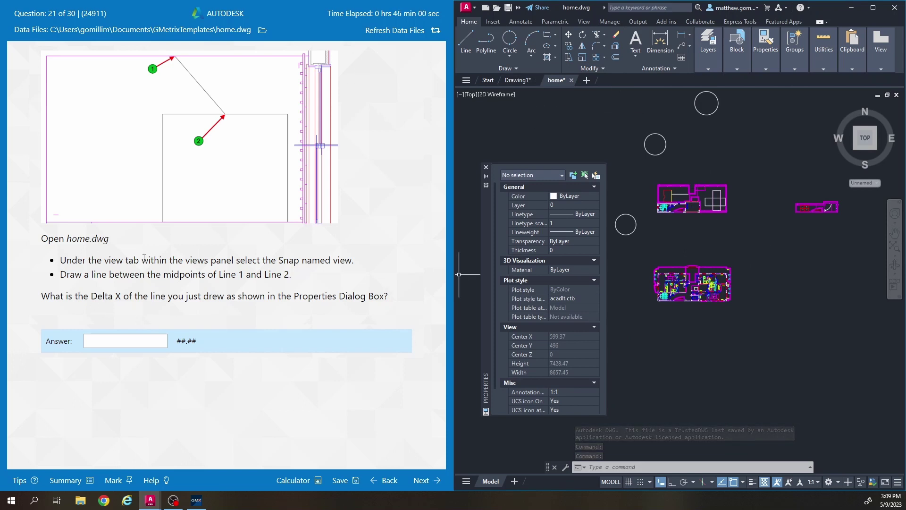
- Restore the Snap view from Custom Model Views and pan the drawing slightly right
{"action": "left_click", "coordinate": [471, 95]}
{"action": "mouse_move", "coordinate": [499, 105]}
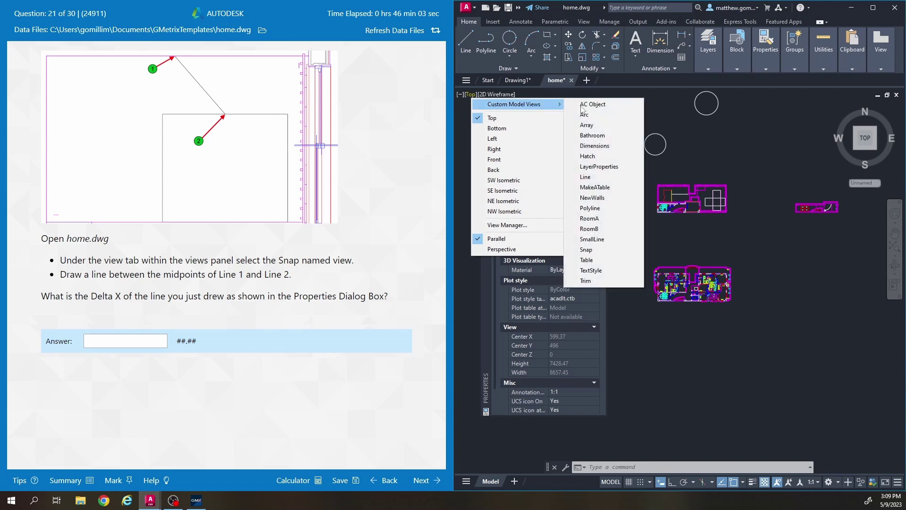
{"action": "left_click", "coordinate": [593, 250]}
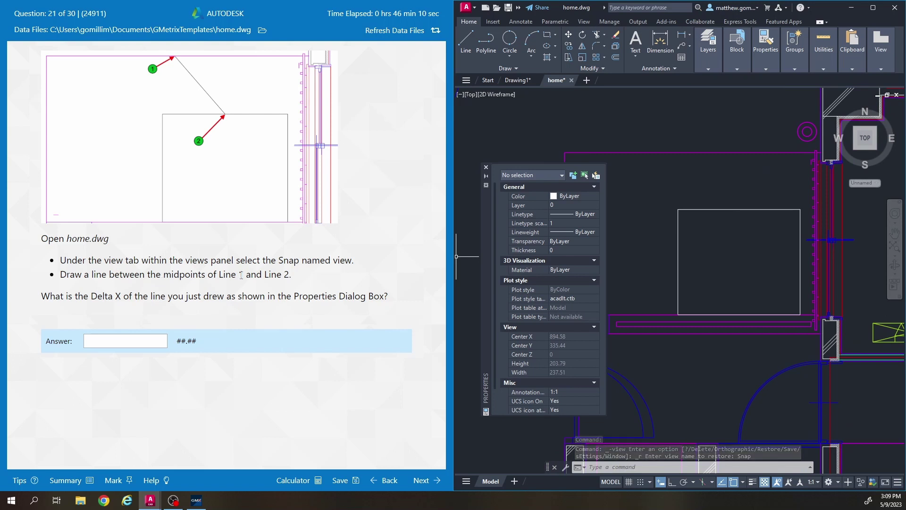
{"action": "middle_click_drag", "start_coordinate": [694, 189], "coordinate": [725, 188]}
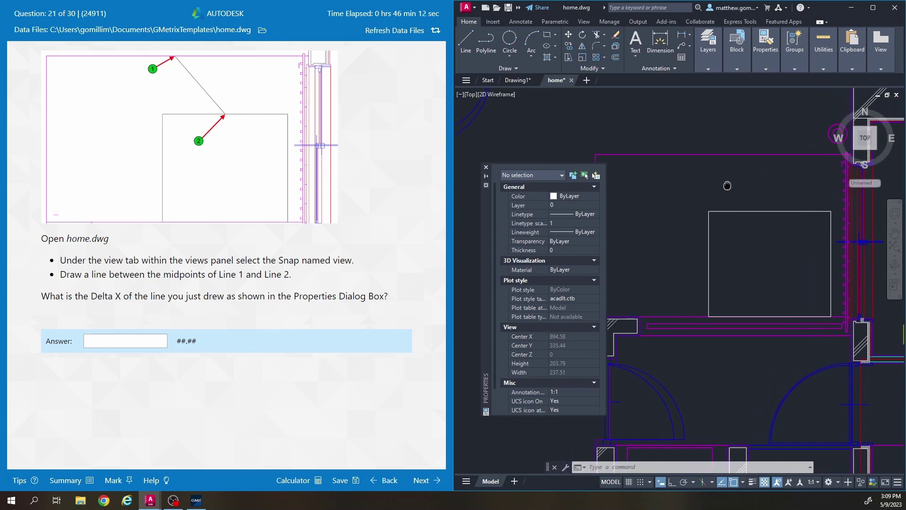
{"action": "left_click", "coordinate": [465, 40]}
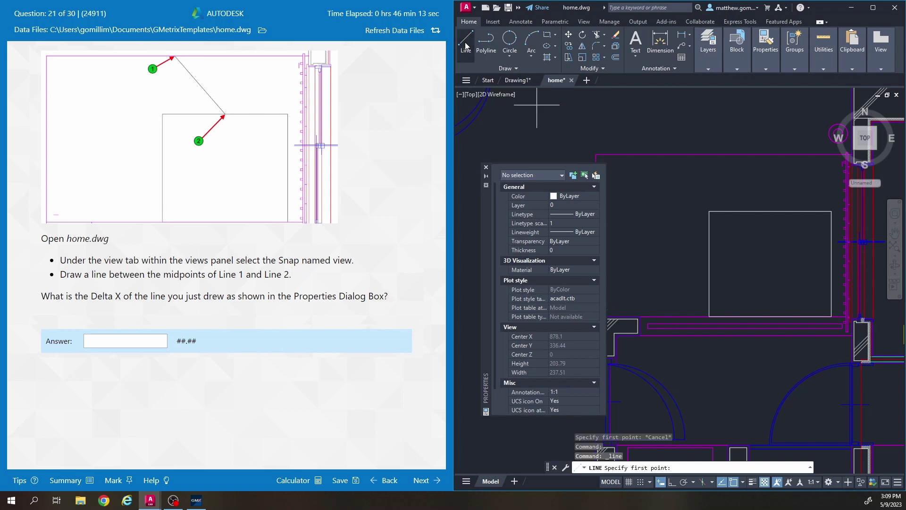
- Draw a line between the two midpoints and read its Delta X (26.11) in Properties
{"action": "middle_click_drag", "start_coordinate": [691, 153], "coordinate": [697, 155]}
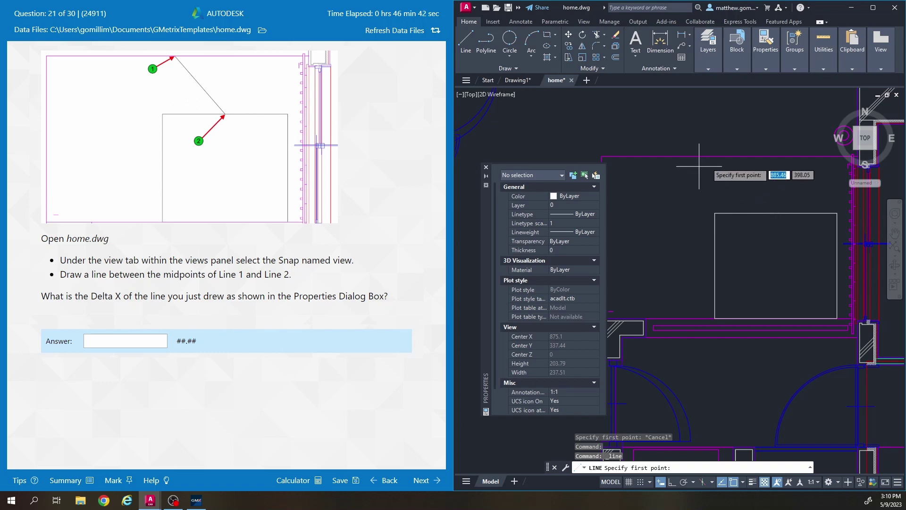
{"action": "left_click", "coordinate": [727, 155]}
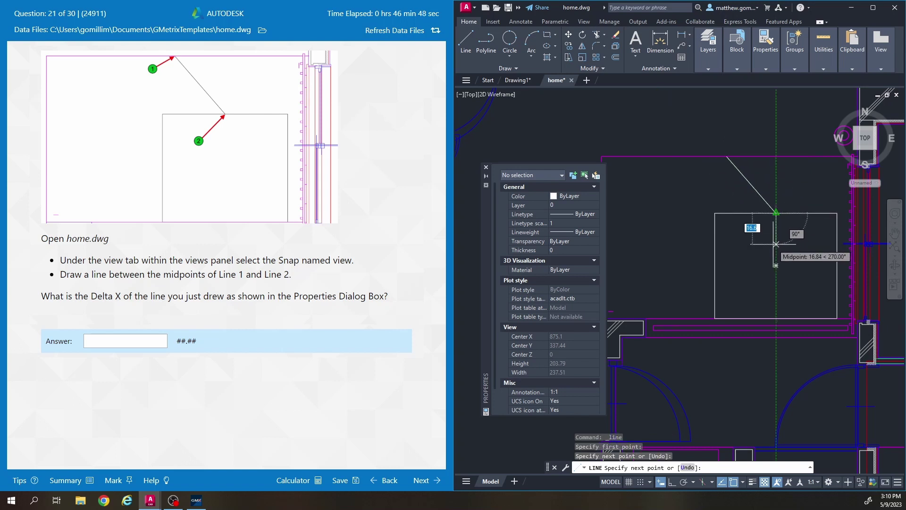
{"action": "left_click", "coordinate": [776, 212]}
{"action": "key", "text": "Escape"}
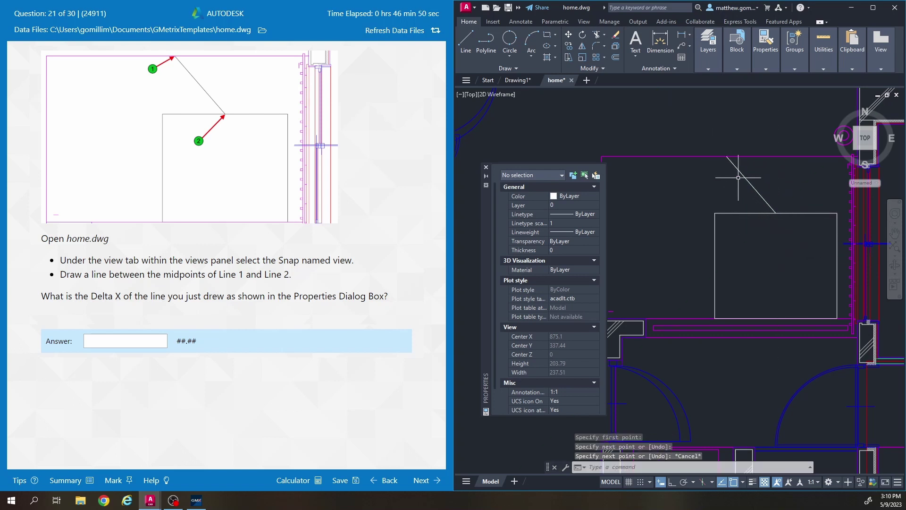
{"action": "left_click", "coordinate": [743, 174]}
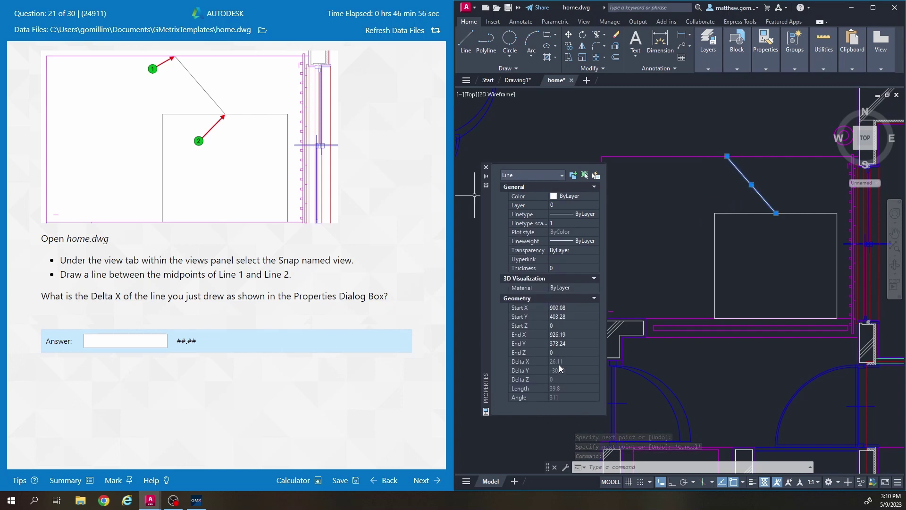
- Submit 26.11 as question 21's answer and continue to question 22
{"action": "left_click", "coordinate": [139, 337]}
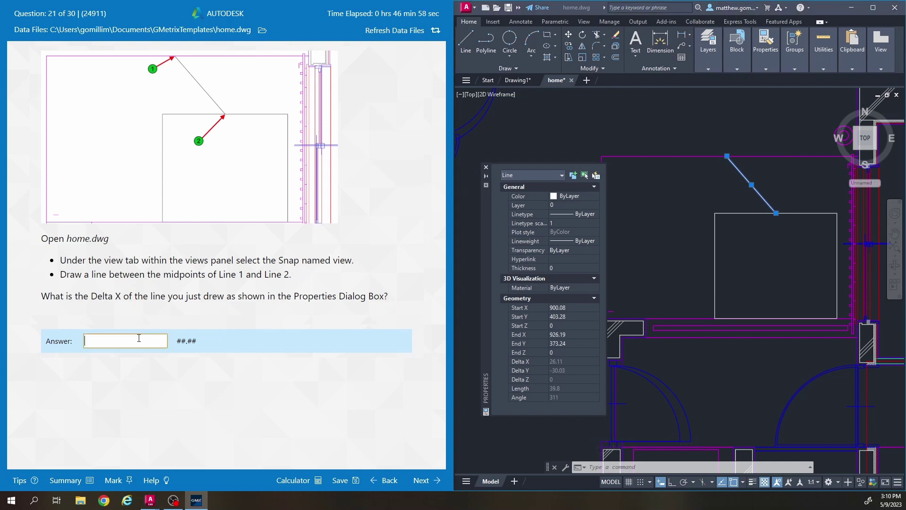
{"action": "type", "text": "26.44"}
{"action": "key", "text": "BackSpace"}
{"action": "key", "text": "BackSpace"}
{"action": "type", "text": "1"}
{"action": "left_click", "coordinate": [425, 480]}
{"action": "left_click", "coordinate": [265, 275]}
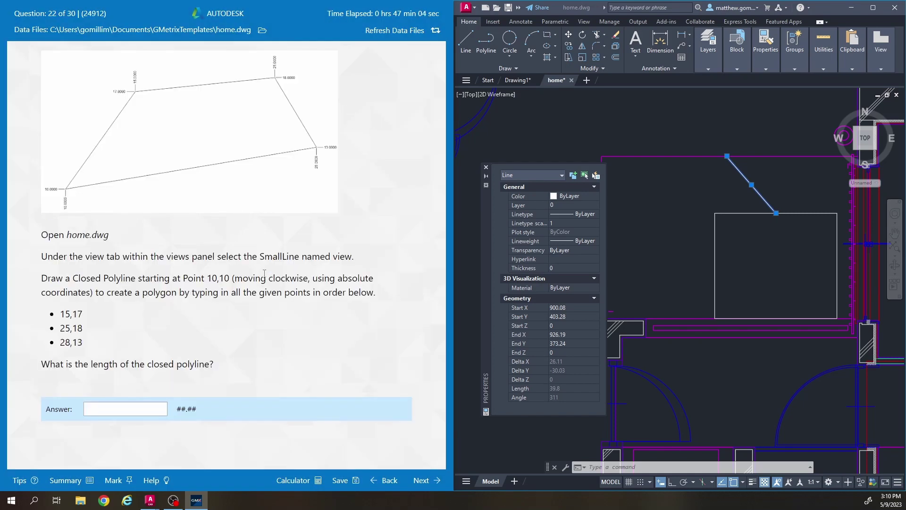
- Close the Properties palette and close home.dwg without saving the changes
{"action": "left_click", "coordinate": [486, 168]}
{"action": "middle_click_drag", "start_coordinate": [538, 195], "coordinate": [546, 191]}
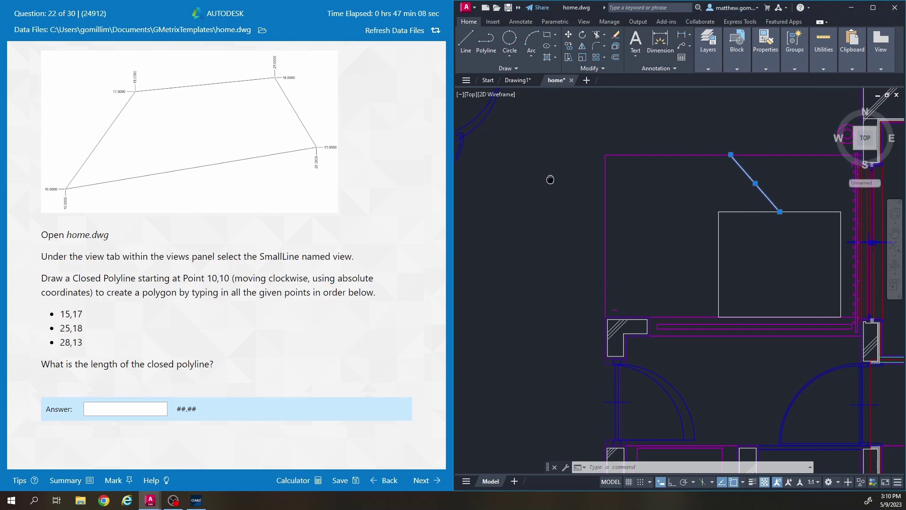
{"action": "key", "text": "Escape"}
{"action": "key", "text": "Escape"}
{"action": "left_click", "coordinate": [571, 80]}
{"action": "left_click", "coordinate": [707, 278]}
- Reopen home.dwg from the Recent Documents list
{"action": "left_click", "coordinate": [467, 7]}
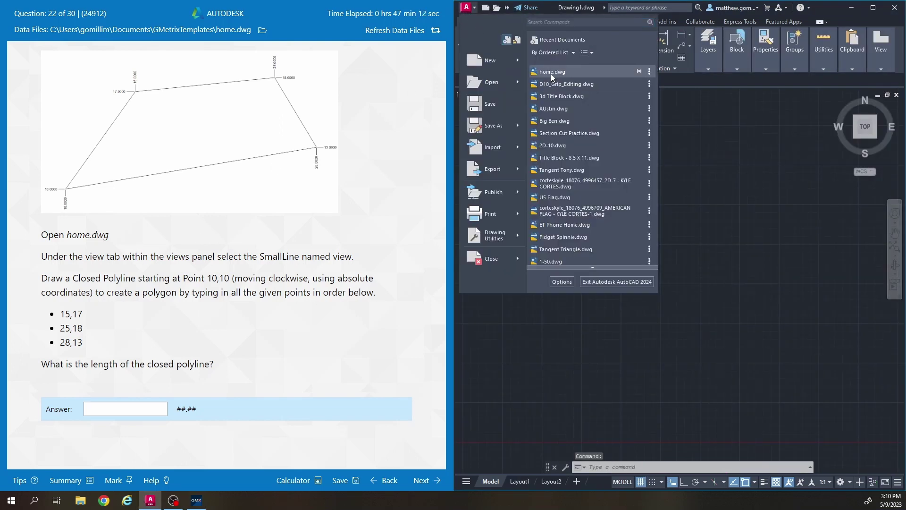
{"action": "left_click", "coordinate": [551, 73]}
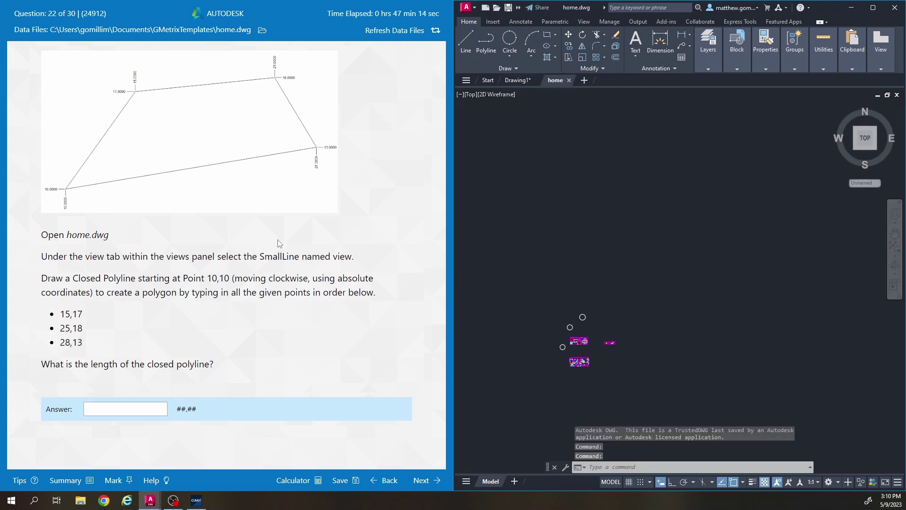
{"action": "left_click", "coordinate": [470, 94]}
- Restore the SmallLine named view from Custom Model Views
{"action": "mouse_move", "coordinate": [543, 107]}
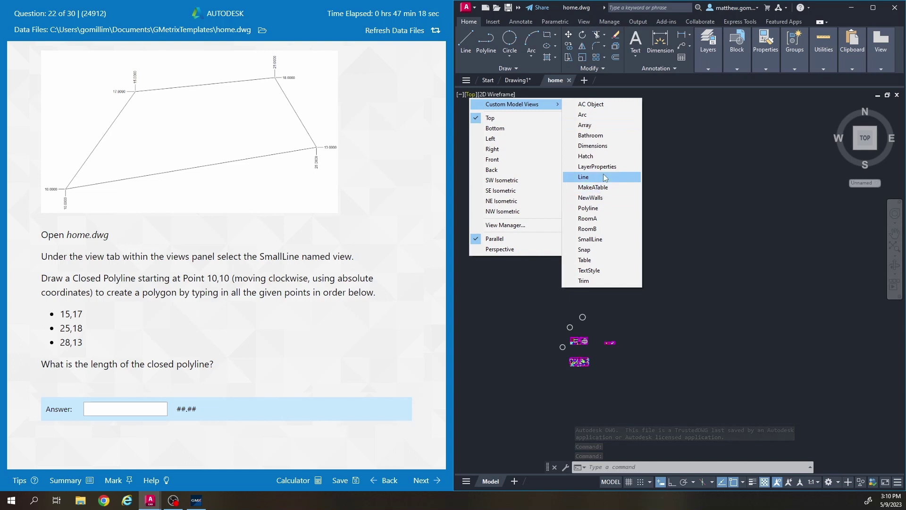
{"action": "left_click", "coordinate": [589, 239]}
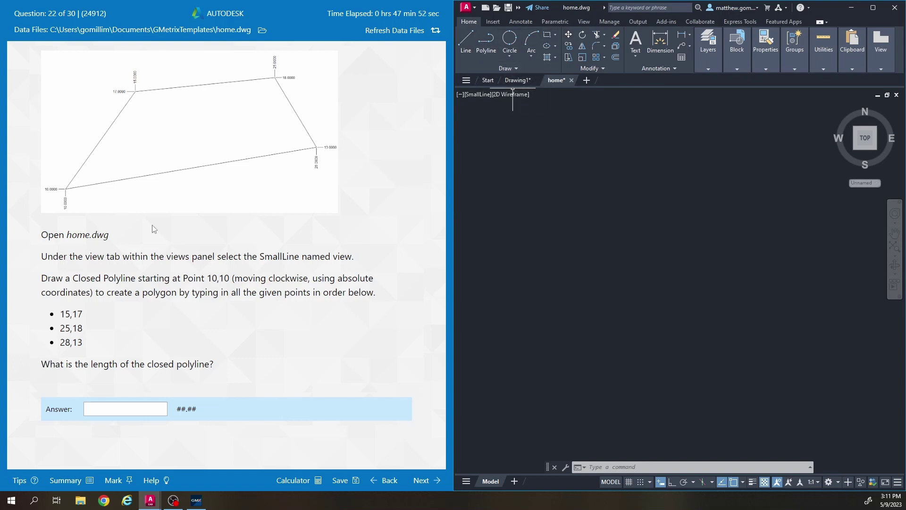
- Start a polyline at 10,10 with the next vertex at 15,17
{"action": "left_click", "coordinate": [487, 46]}
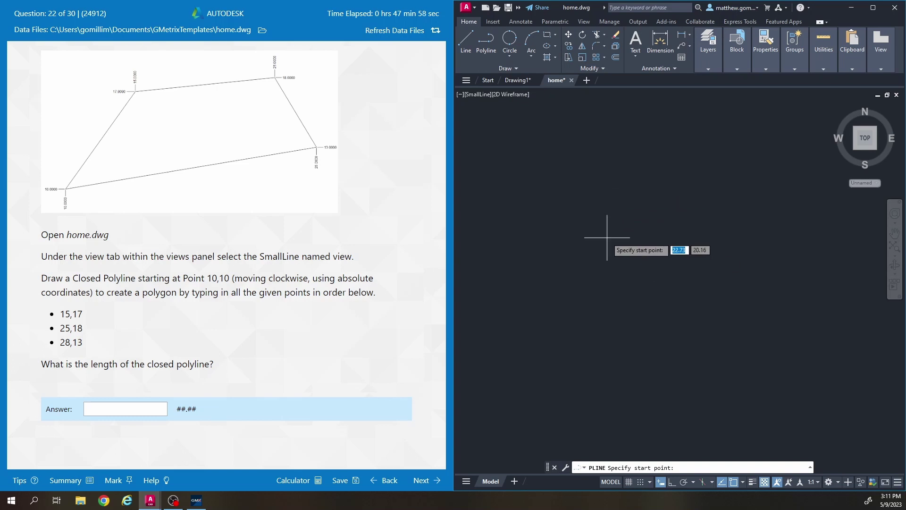
{"action": "type", "text": "10,10"}
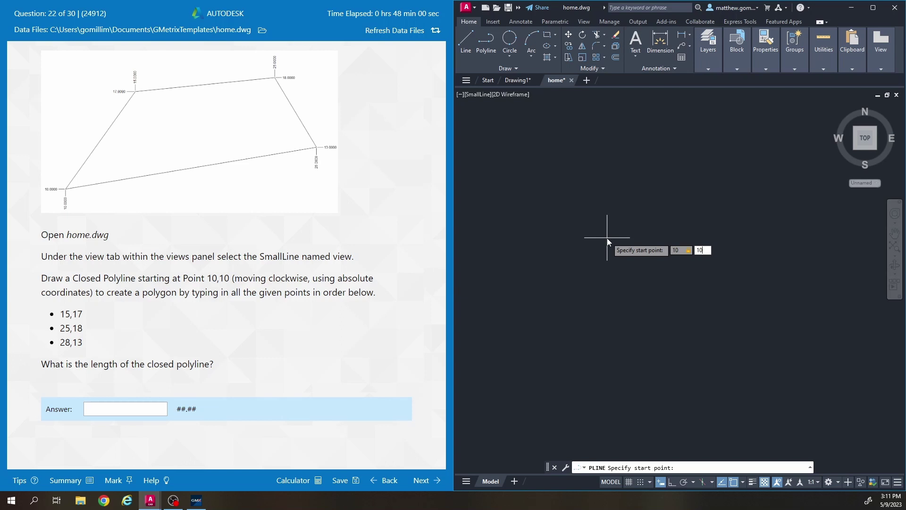
{"action": "key", "text": "Return"}
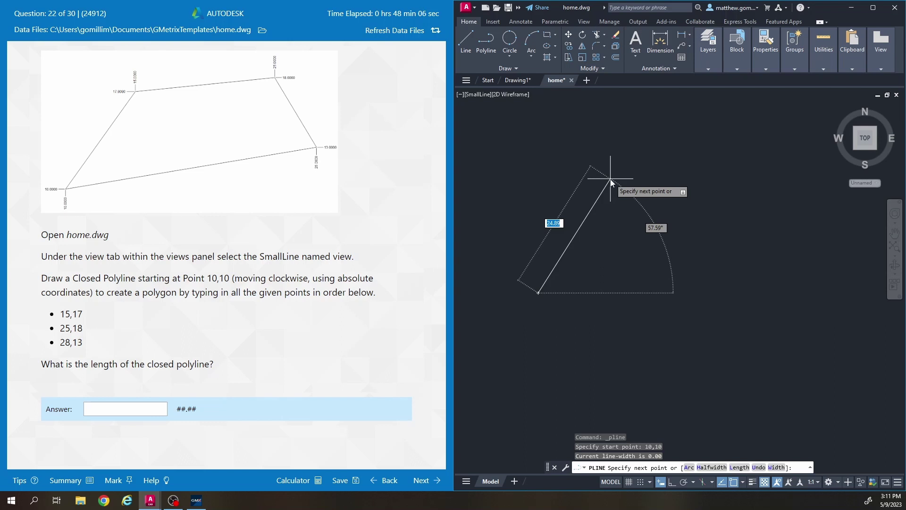
{"action": "type", "text": "15,17"}
{"action": "key", "text": "Return"}
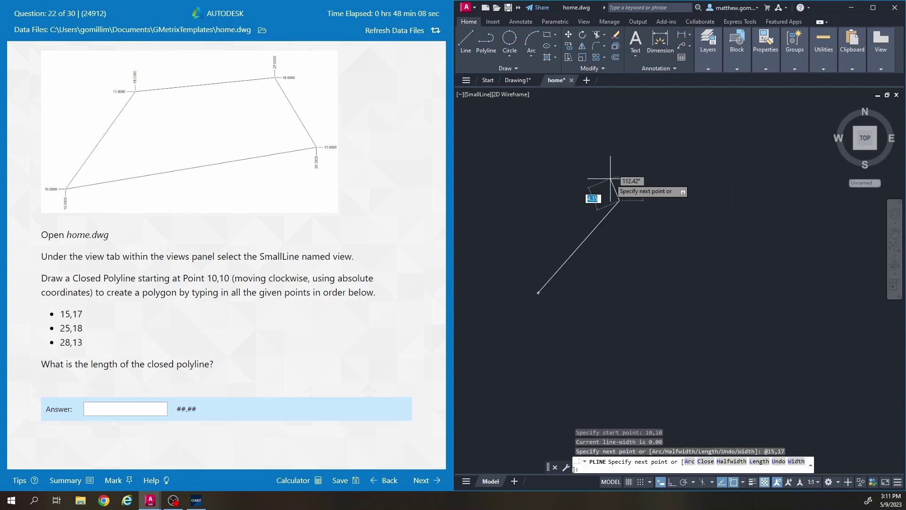
- Add vertices 25,18 and 28,13, close back at the start point, and re-centre the view
{"action": "type", "text": "25,18"}
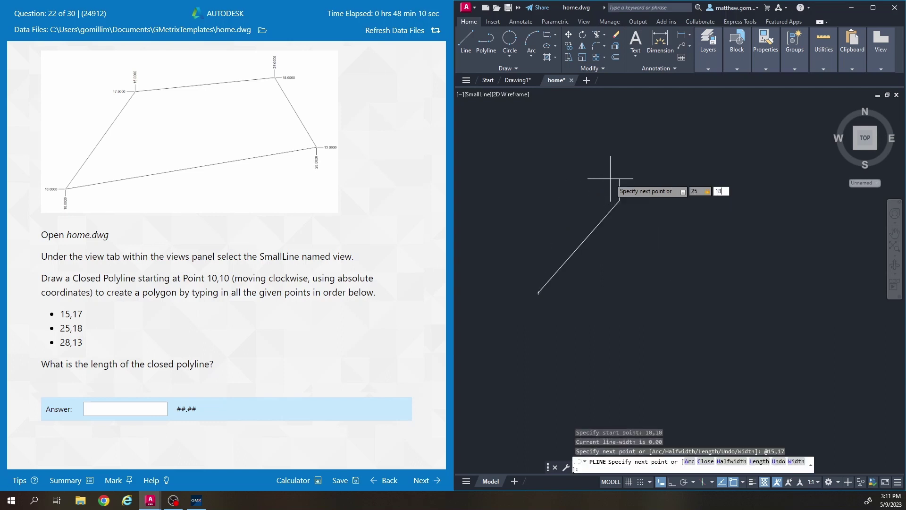
{"action": "key", "text": "Return"}
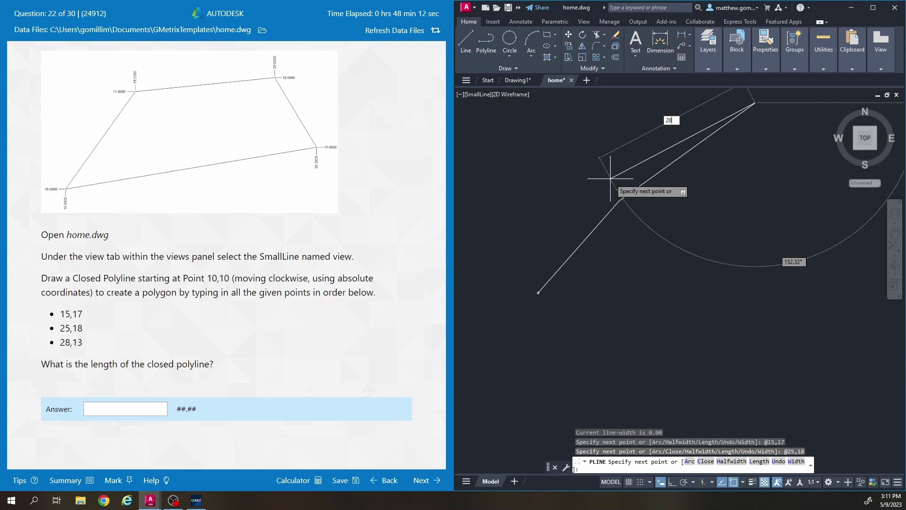
{"action": "type", "text": "28,13"}
{"action": "key", "text": "Return"}
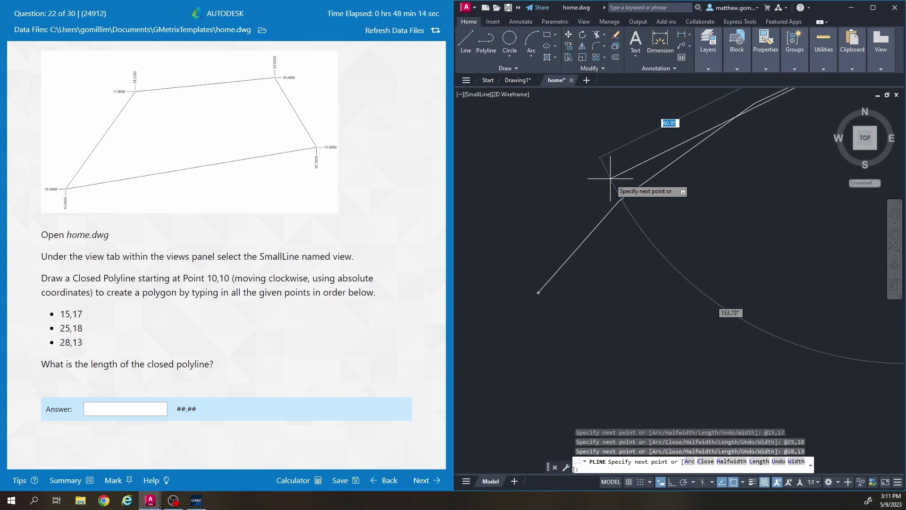
{"action": "scroll", "coordinate": [625, 295], "scroll_direction": "down", "scroll_amount": 2}
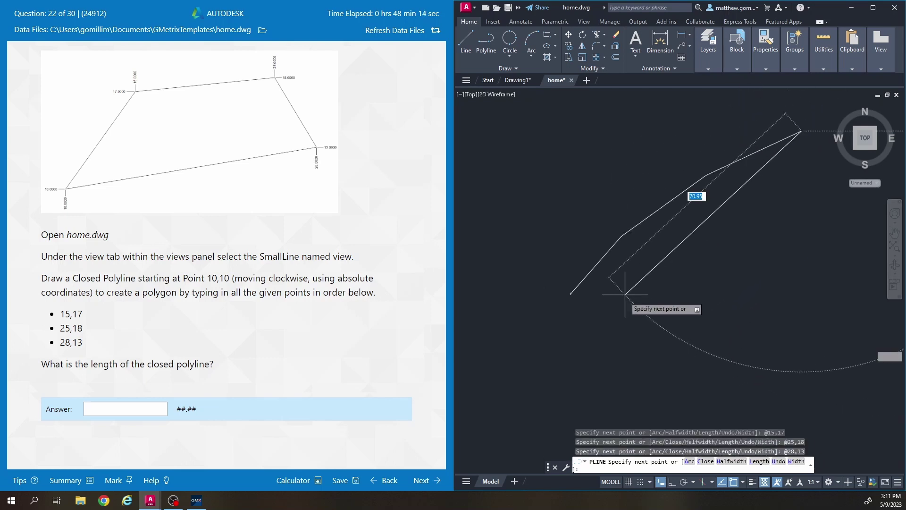
{"action": "left_click", "coordinate": [571, 293]}
{"action": "key", "text": "Escape"}
{"action": "middle_click_drag", "start_coordinate": [712, 324], "coordinate": [674, 353]}
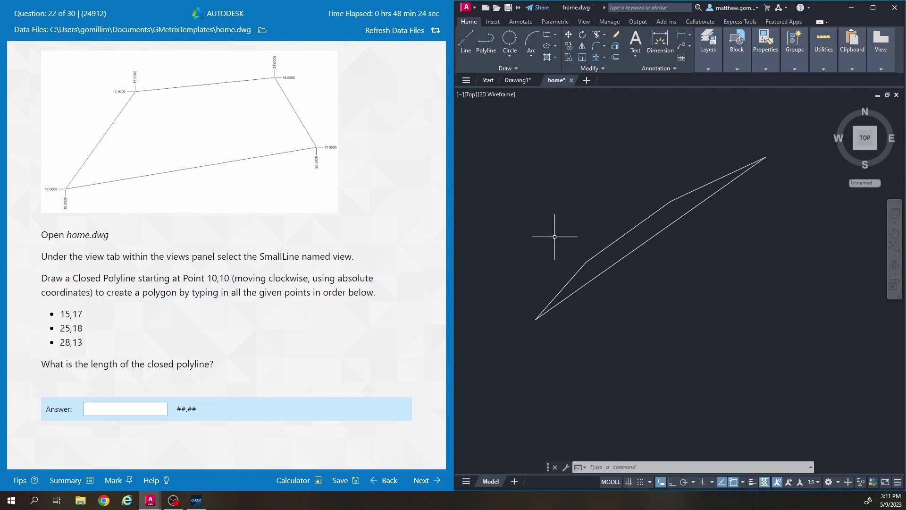
- Erase the polyline with a crossing window, undo it, then erase it again
{"action": "left_click", "coordinate": [871, 366]}
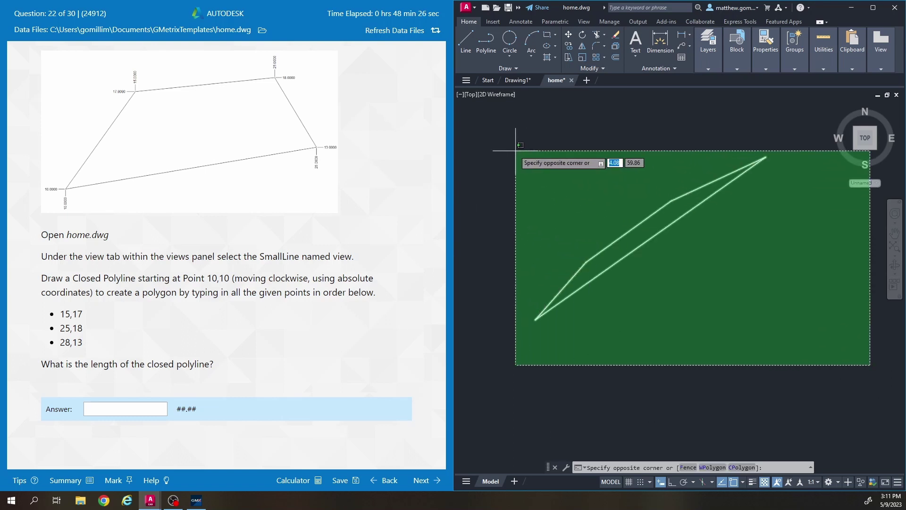
{"action": "left_click", "coordinate": [487, 128]}
{"action": "key", "text": "Delete"}
{"action": "key", "text": "ctrl+z"}
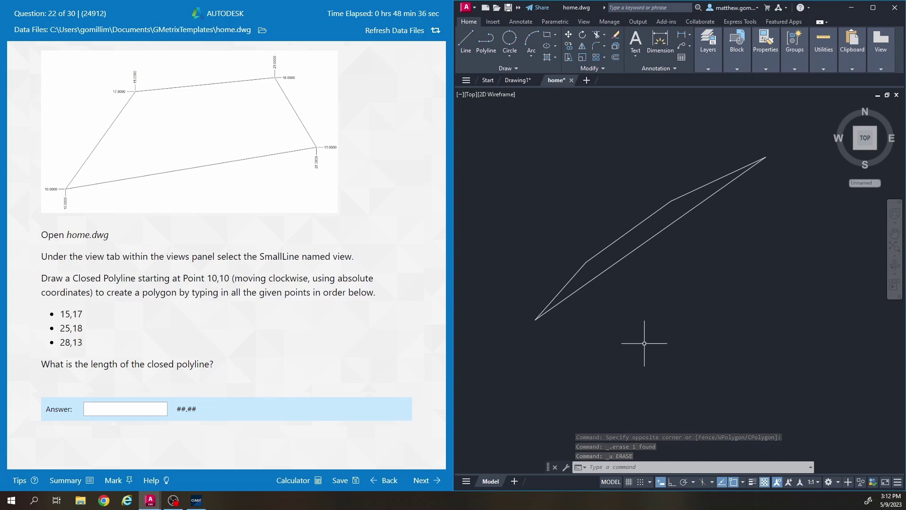
{"action": "scroll", "coordinate": [611, 343], "scroll_direction": "down", "scroll_amount": 8}
{"action": "left_click", "coordinate": [666, 366]}
{"action": "left_click", "coordinate": [566, 283]}
{"action": "key", "text": "Delete"}
- Draw a line with L from 0,0 to 10,10
{"action": "type", "text": "L"}
{"action": "key", "text": "Return"}
{"action": "type", "text": "0,0"}
{"action": "key", "text": "Return"}
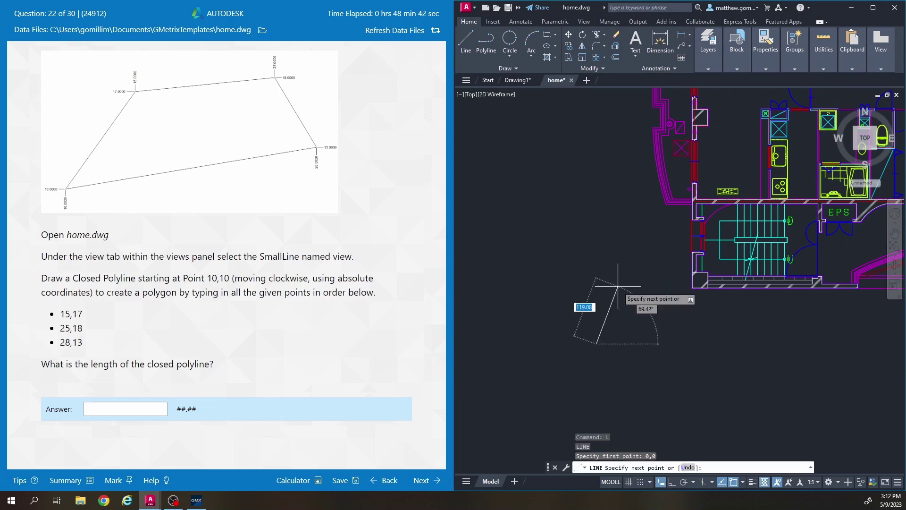
{"action": "scroll", "coordinate": [590, 321], "scroll_direction": "up", "scroll_amount": 4}
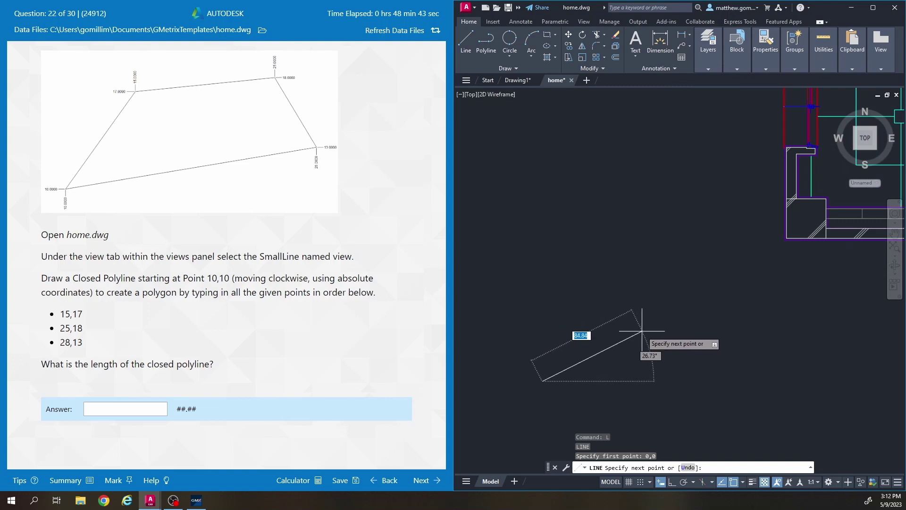
{"action": "type", "text": "10,1"}
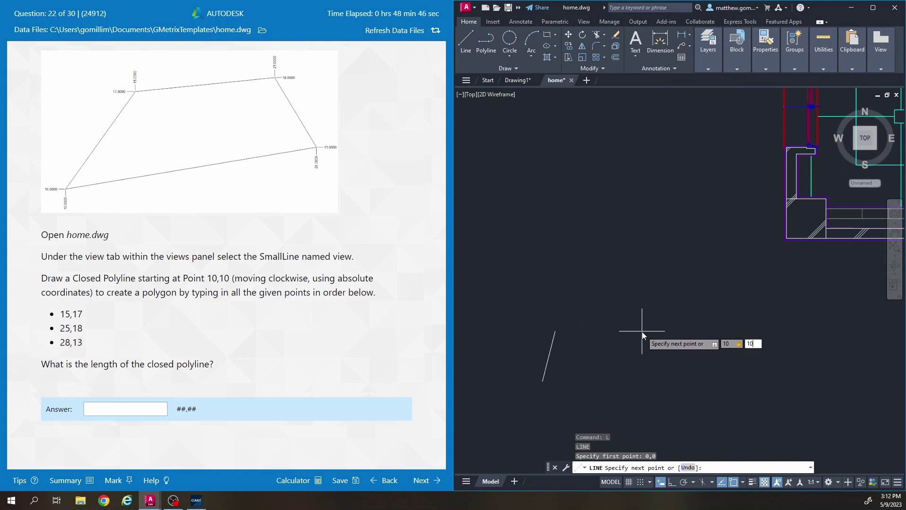
{"action": "type", "text": "0"}
{"action": "key", "text": "Return"}
{"action": "key", "text": "Escape"}
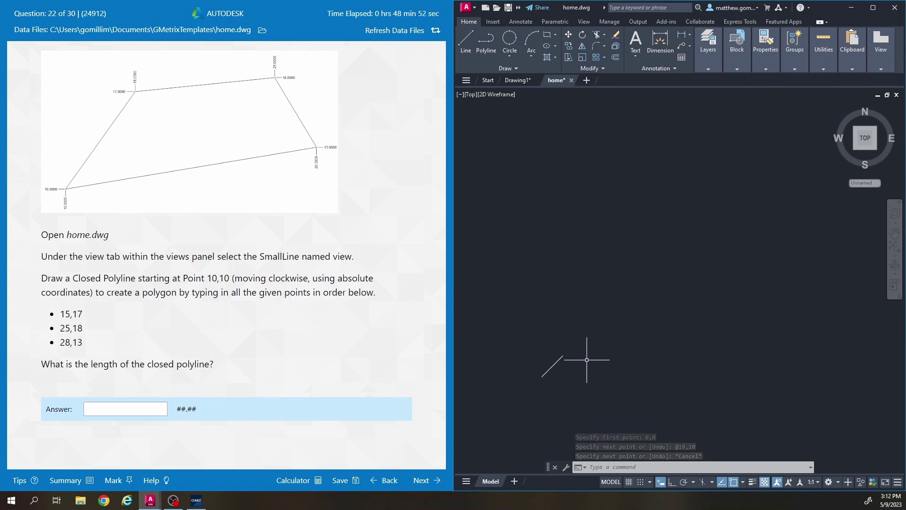
{"action": "left_click", "coordinate": [600, 376]}
{"action": "left_click", "coordinate": [519, 313]}
{"action": "key", "text": "Delete"}
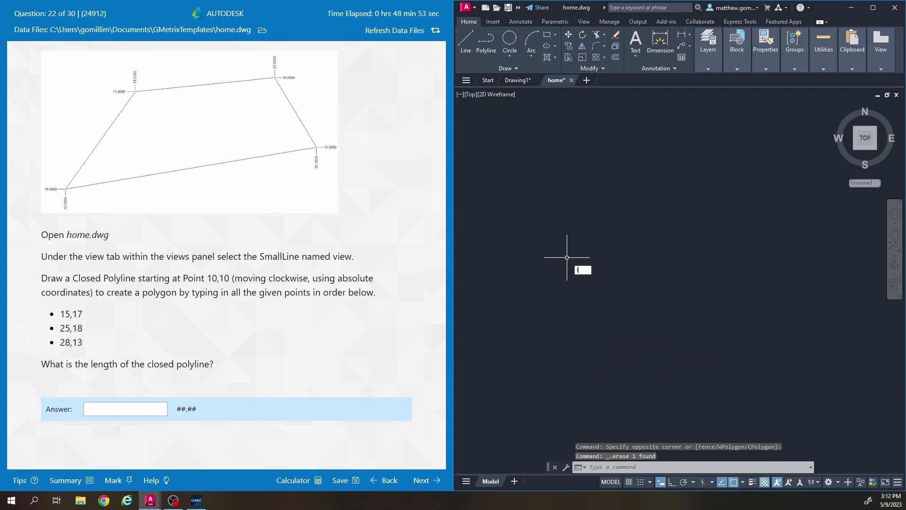
{"action": "type", "text": "l"}
{"action": "key", "text": "Return"}
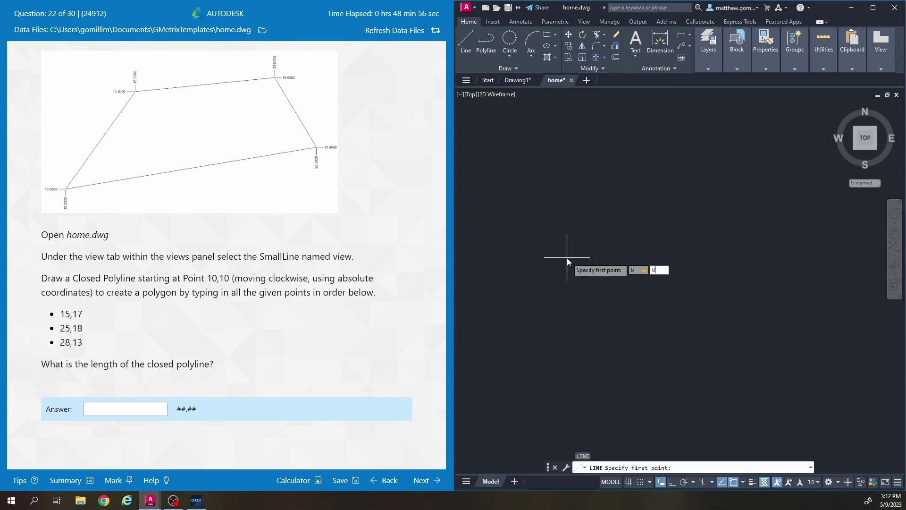
{"action": "key", "text": "Return"}
{"action": "key", "text": "Return"}
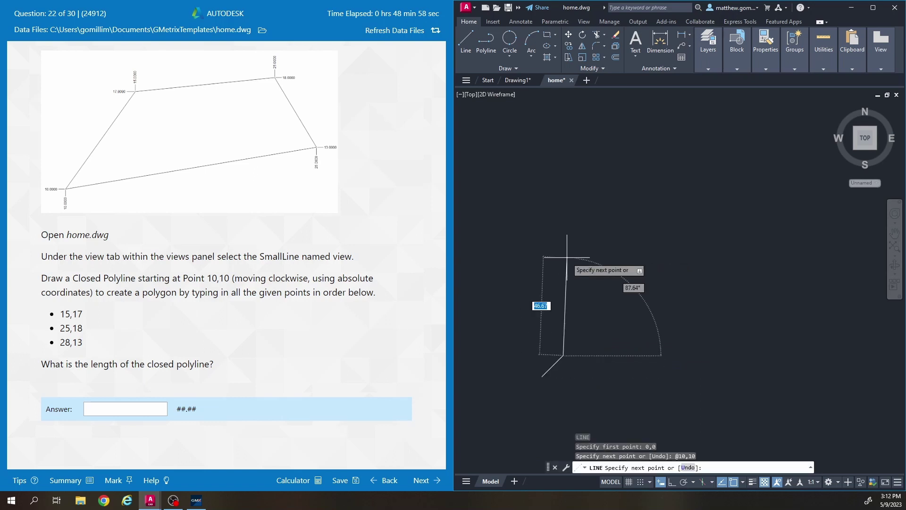
{"action": "type", "text": "@10,10"}
{"action": "key", "text": "Return"}
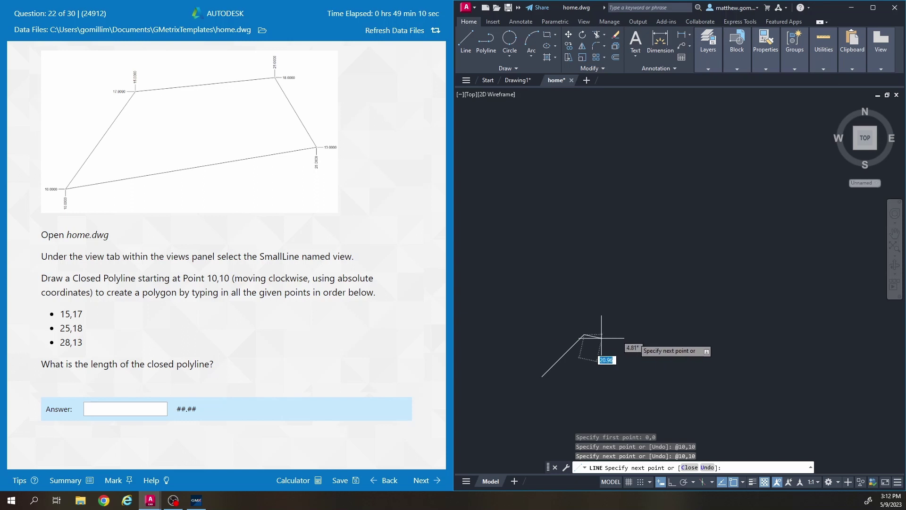
{"action": "type", "text": "@10,10"}
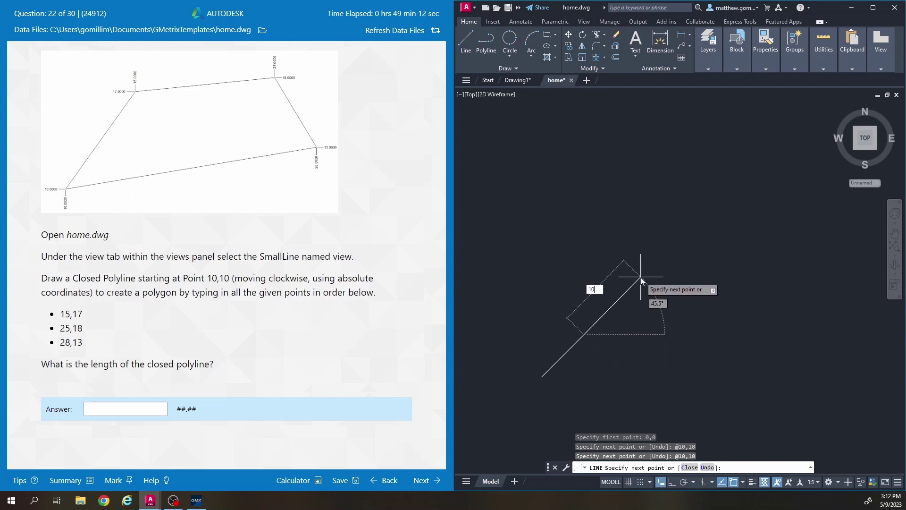
{"action": "key", "text": "Return"}
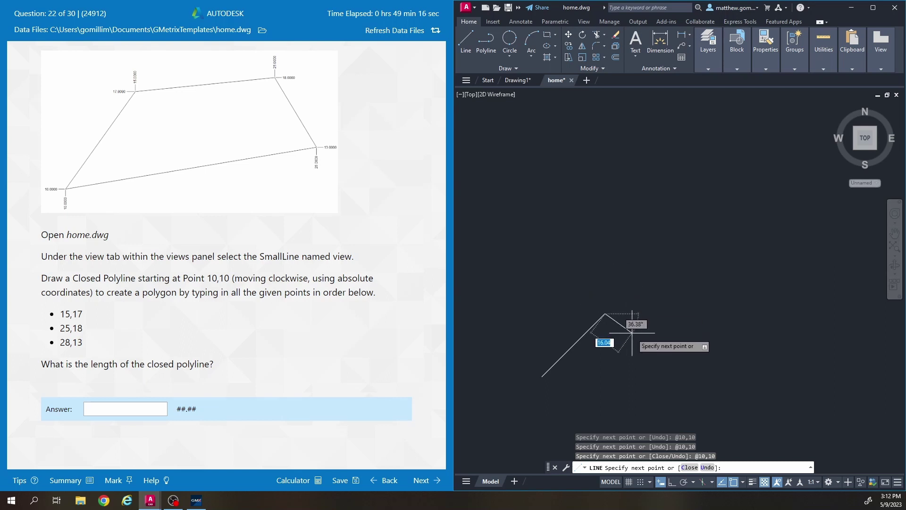
{"action": "key", "text": "Escape"}
- Erase the three test lines, turn Dynamic Input off, and start a new Line
{"action": "left_click", "coordinate": [612, 387]}
{"action": "left_click", "coordinate": [524, 290]}
{"action": "key", "text": "Delete"}
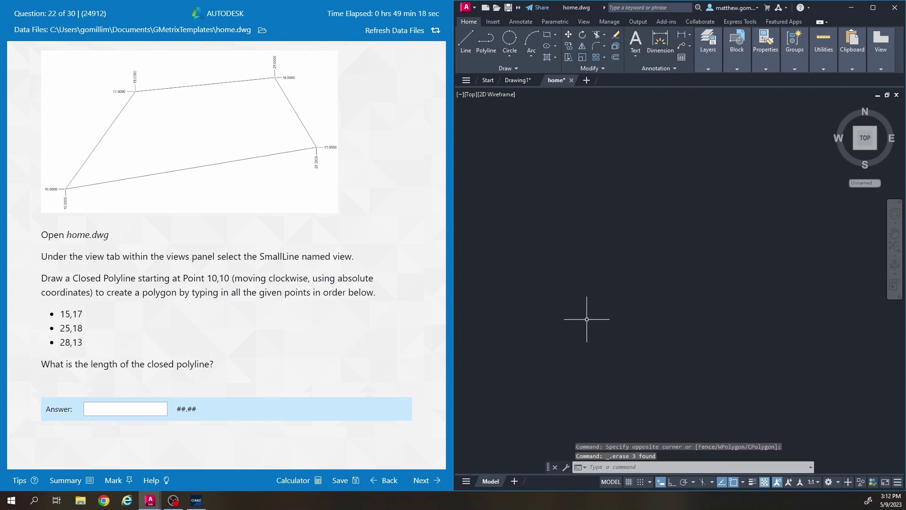
{"action": "left_click", "coordinate": [661, 481]}
{"action": "type", "text": "l"}
{"action": "key", "text": "Return"}
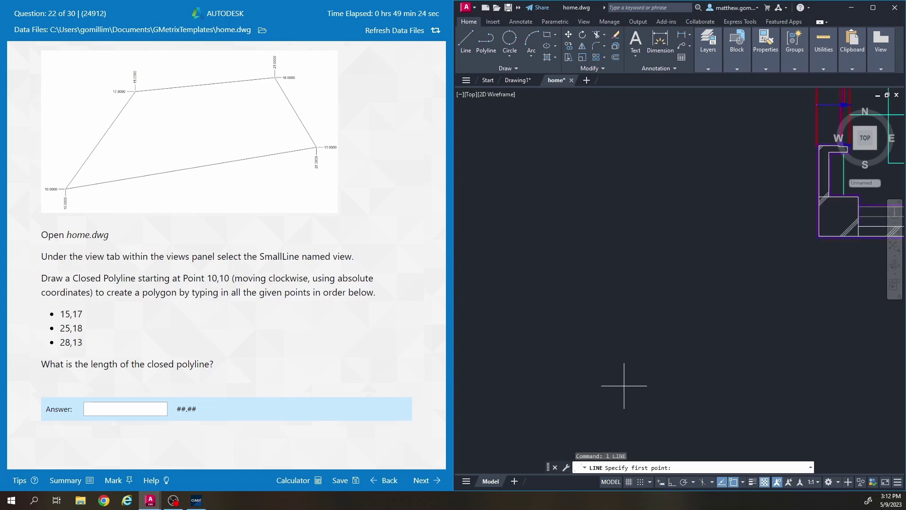
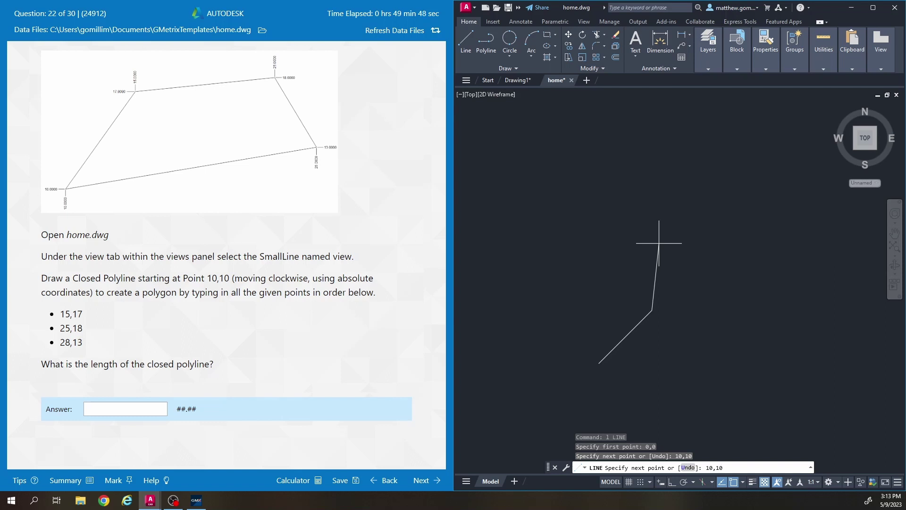
- Cancel the stray line started at 10,10 and window-select its leftover segments
{"action": "key", "text": "Return"}
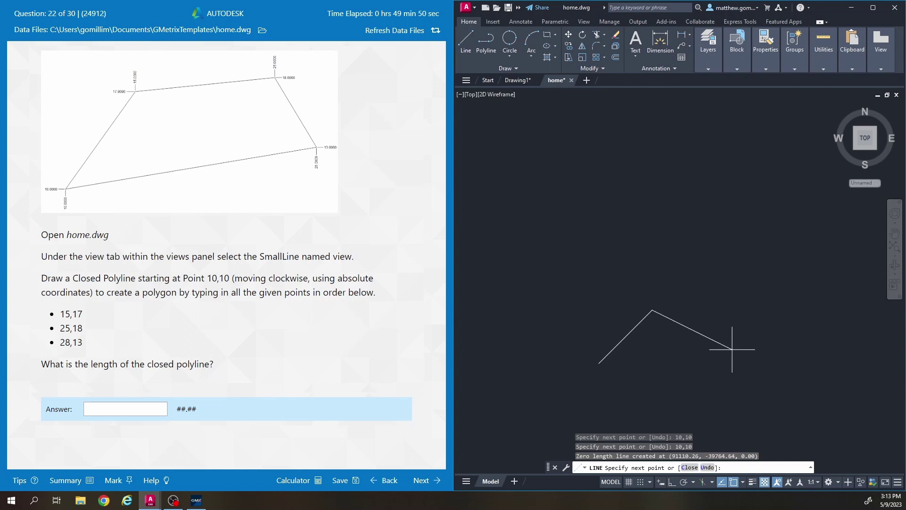
{"action": "key", "text": "Escape"}
{"action": "left_click", "coordinate": [669, 353]}
{"action": "left_click", "coordinate": [599, 284]}
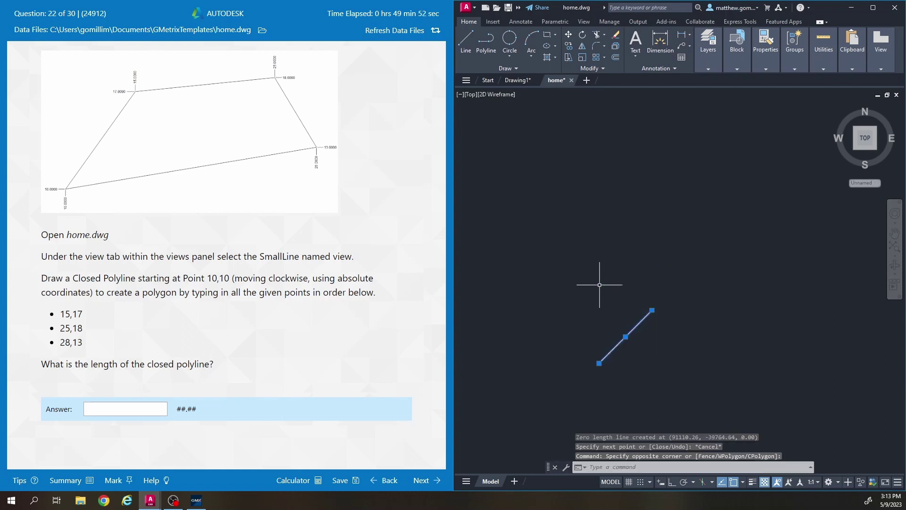
- Delete the stray lines and start a polyline at 10,10
{"action": "key", "text": "Delete"}
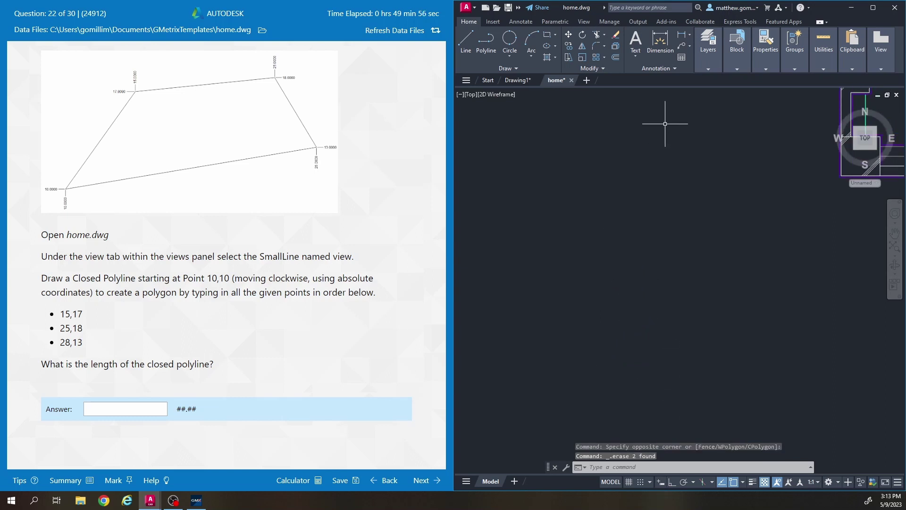
{"action": "type", "text": "l"}
{"action": "key", "text": "Return"}
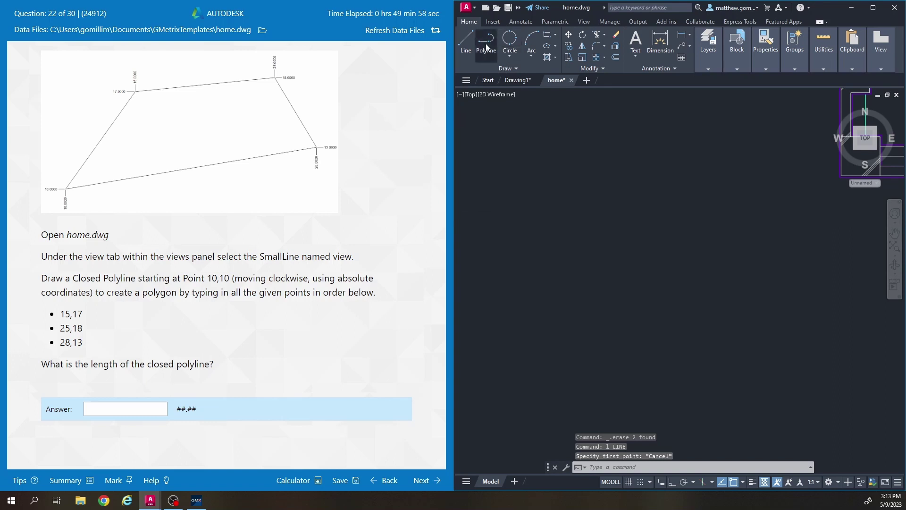
{"action": "left_click", "coordinate": [486, 42]}
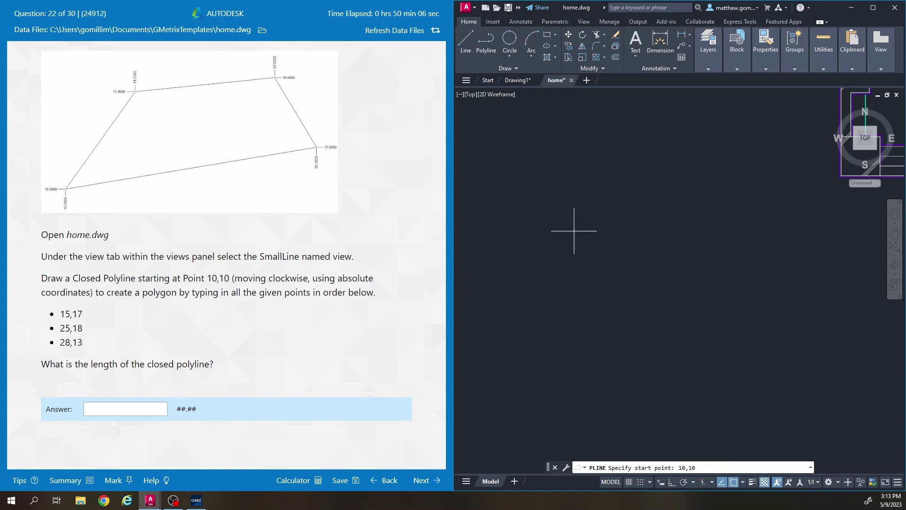
{"action": "key", "text": "Return"}
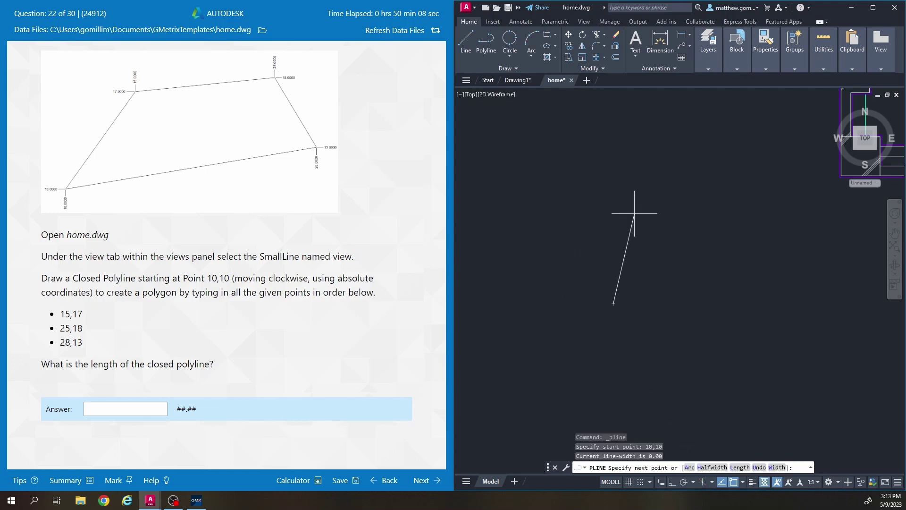
- Add polyline vertices at 15,17 and 25,18
{"action": "type", "text": "15,"}
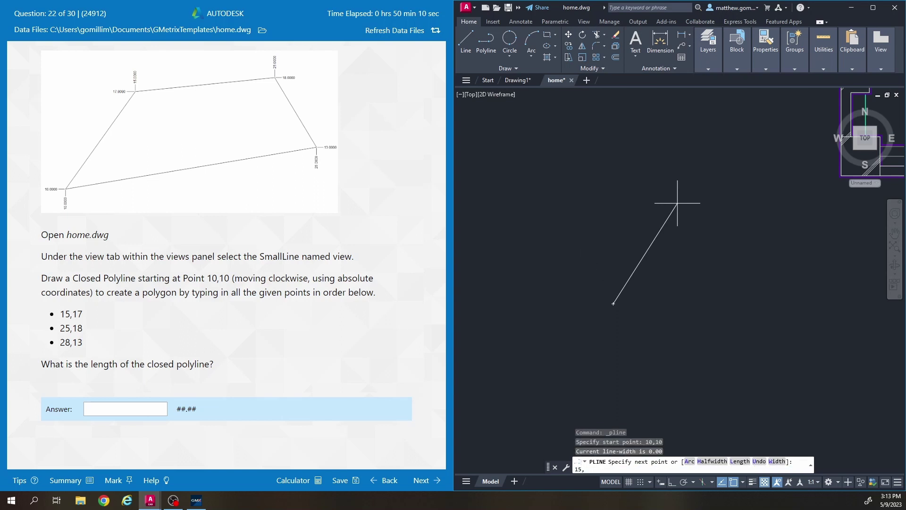
{"action": "type", "text": "17"}
{"action": "key", "text": "Return"}
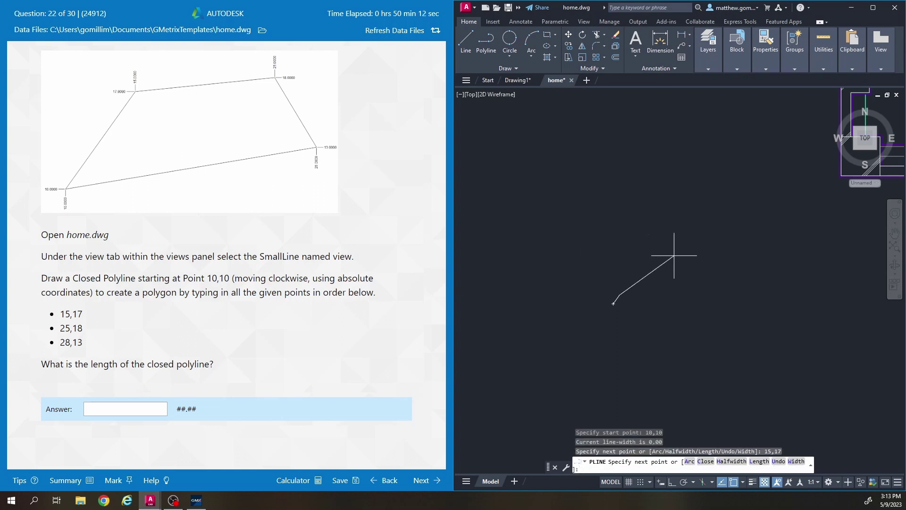
{"action": "scroll", "coordinate": [613, 309], "scroll_direction": "down", "scroll_amount": 3}
{"action": "middle_click_drag", "start_coordinate": [613, 310], "coordinate": [588, 297]}
{"action": "scroll", "coordinate": [588, 297], "scroll_direction": "up", "scroll_amount": 2}
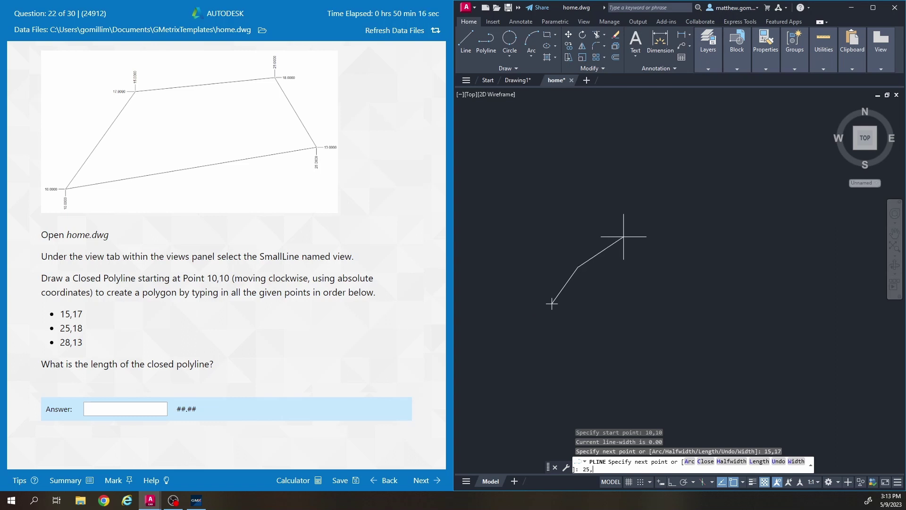
{"action": "type", "text": "25,18"}
{"action": "key", "text": "Return"}
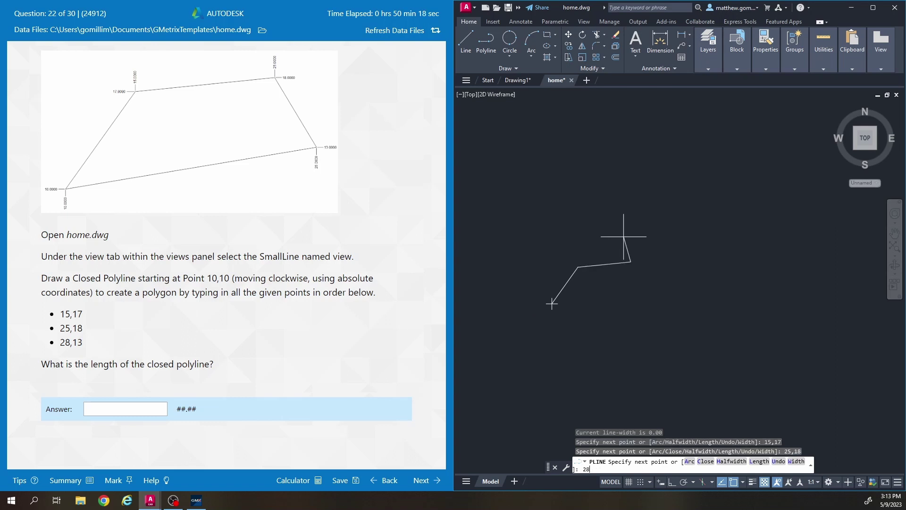
- Add vertex 28,13, close the polyline back at 10,10, and end the command
{"action": "type", "text": "28,13"}
{"action": "key", "text": "Return"}
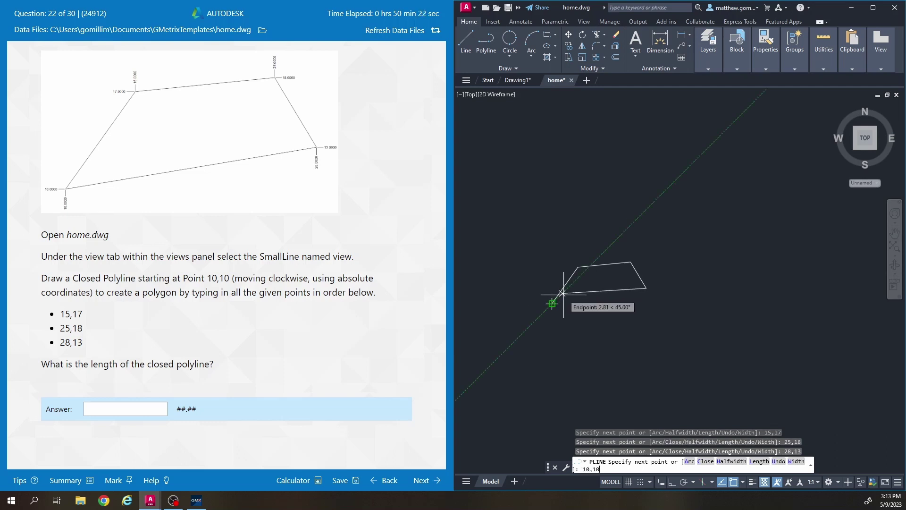
{"action": "type", "text": "10,10"}
{"action": "key", "text": "Return"}
{"action": "scroll", "coordinate": [562, 297], "scroll_direction": "up", "scroll_amount": 2}
{"action": "key", "text": "Escape"}
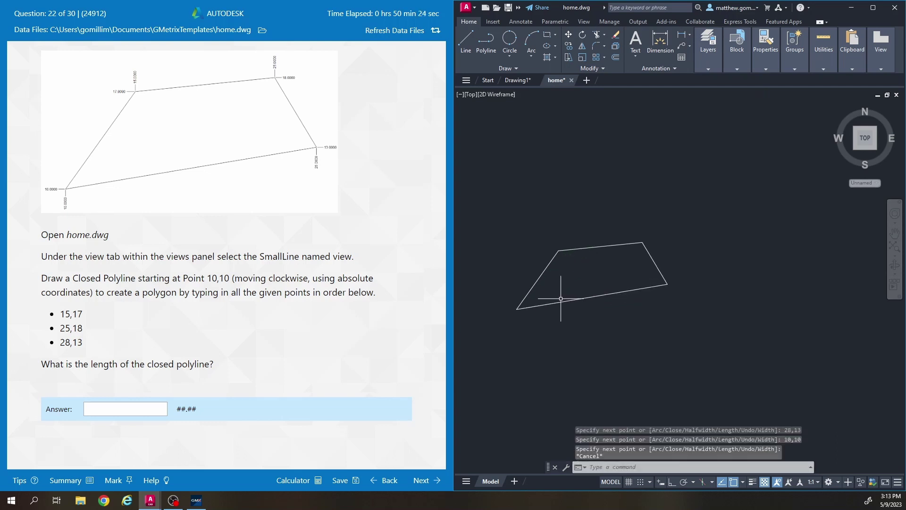
{"action": "middle_click_drag", "start_coordinate": [562, 356], "coordinate": [604, 351]}
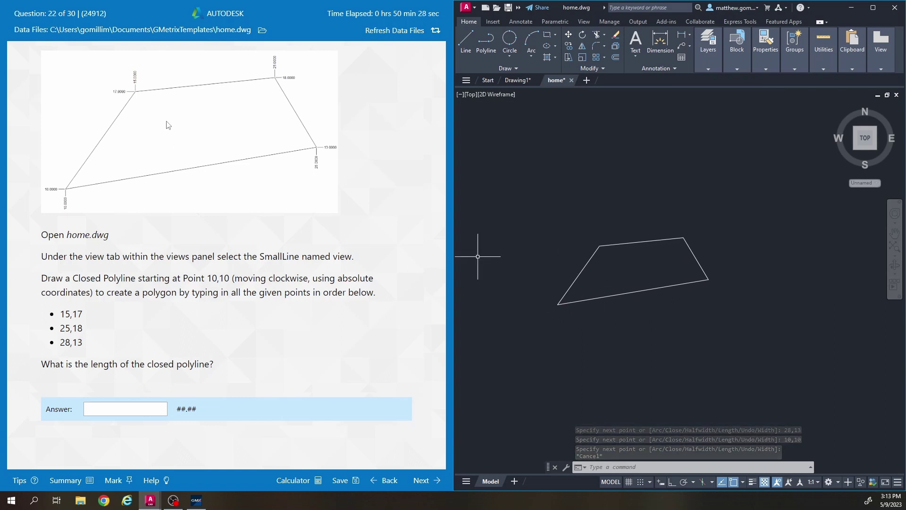
{"action": "middle_click_drag", "start_coordinate": [542, 218], "coordinate": [555, 230]}
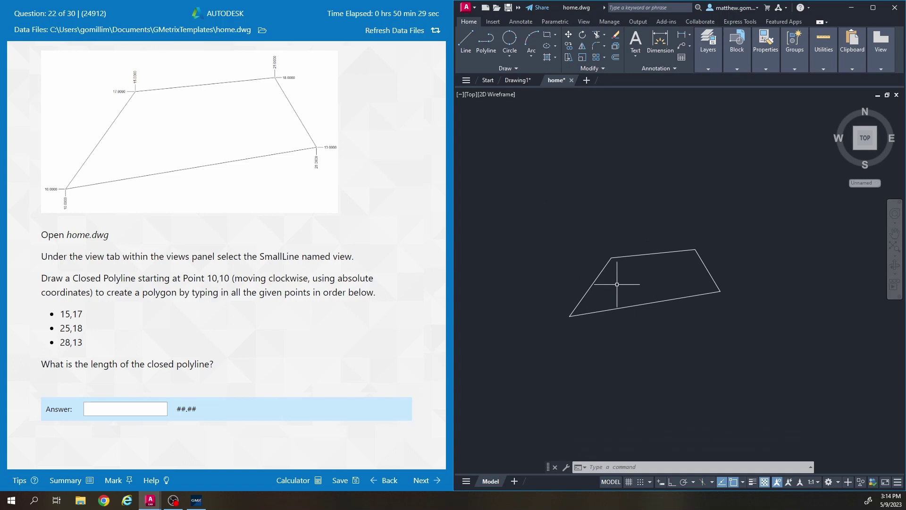
- Open the polyline's Properties to read its length
{"action": "left_click", "coordinate": [642, 303]}
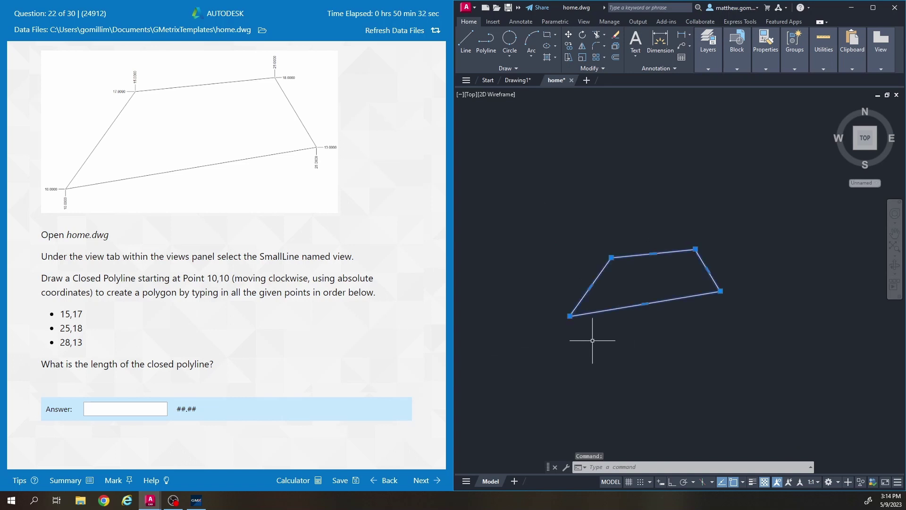
{"action": "right_click", "coordinate": [623, 287]}
{"action": "left_click", "coordinate": [647, 268]}
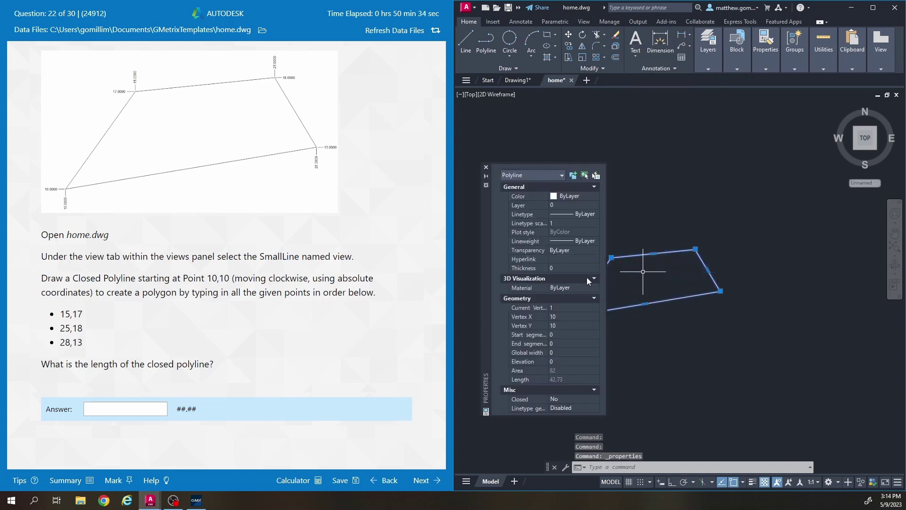
- Submit 42.73 as the answer, continue to question 23, and close home.dwg
{"action": "left_click", "coordinate": [133, 410]}
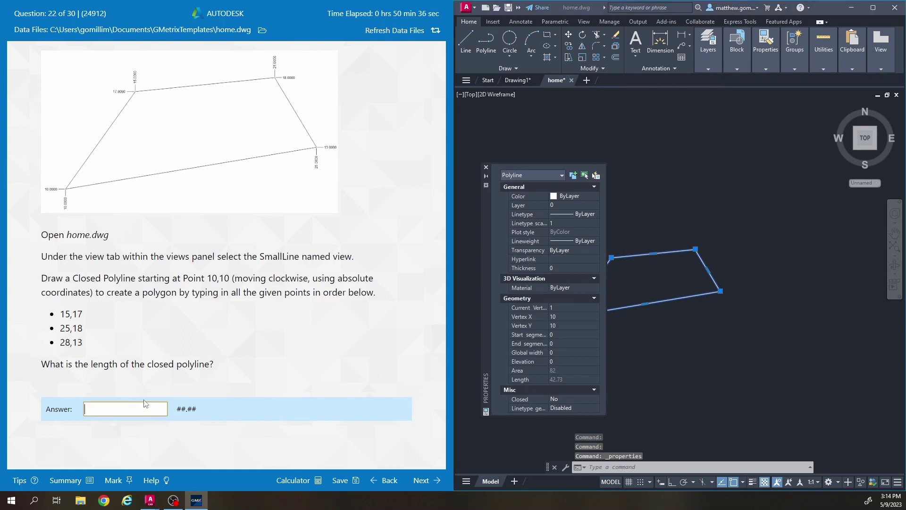
{"action": "type", "text": "42.73"}
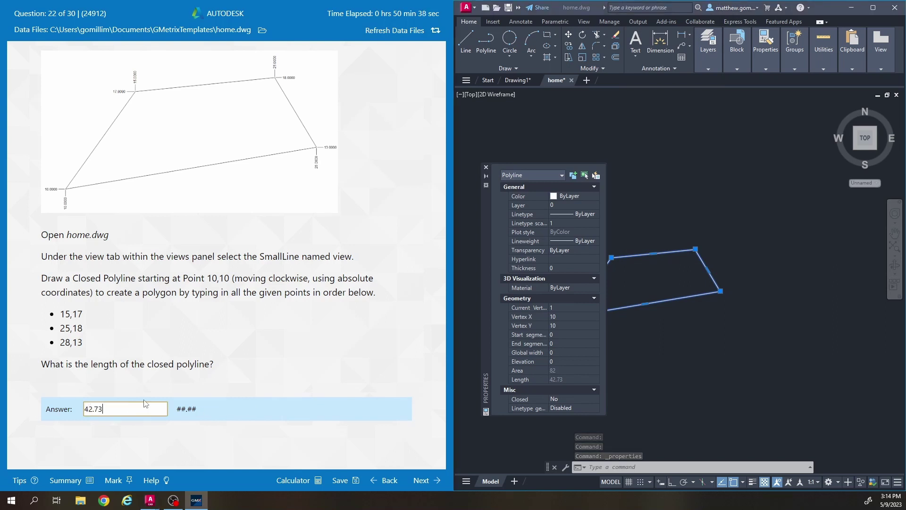
{"action": "left_click", "coordinate": [421, 480]}
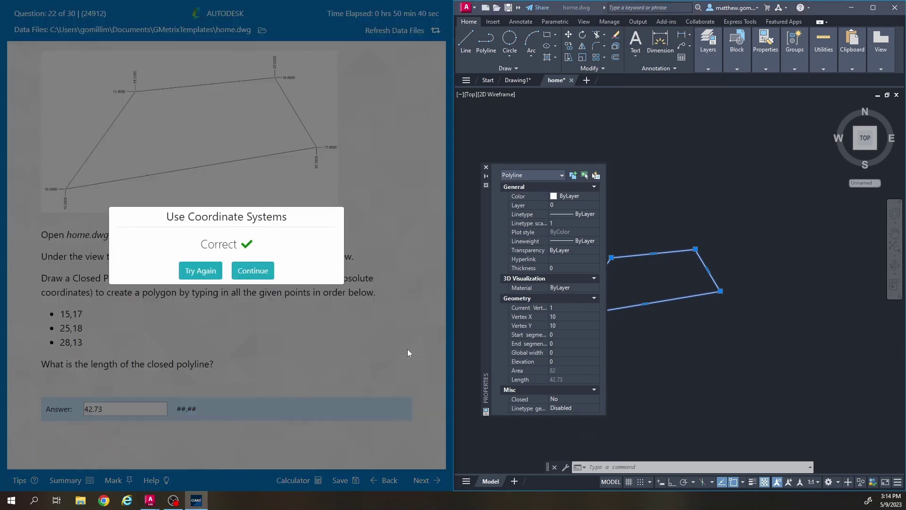
{"action": "left_click", "coordinate": [250, 269]}
{"action": "left_click", "coordinate": [486, 168]}
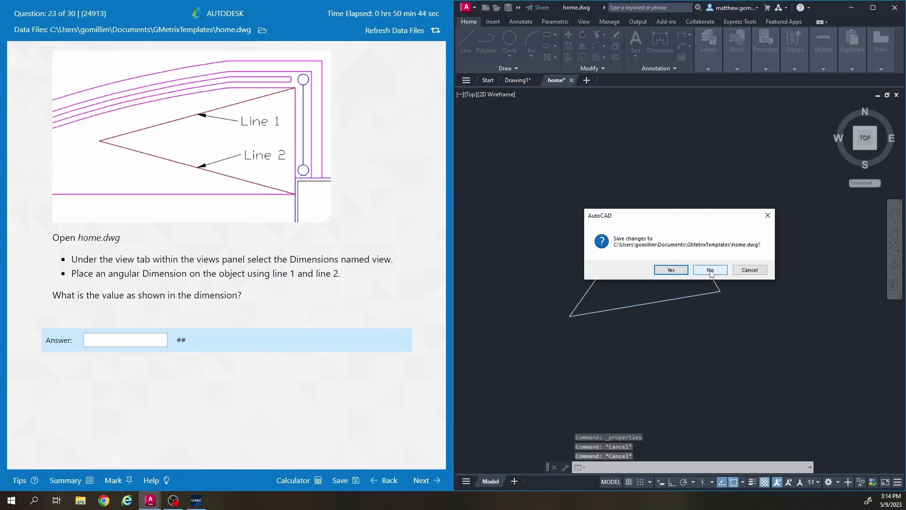
- Discard changes and reopen home.dwg from the recent documents list
{"action": "left_click", "coordinate": [710, 269]}
{"action": "left_click", "coordinate": [467, 7]}
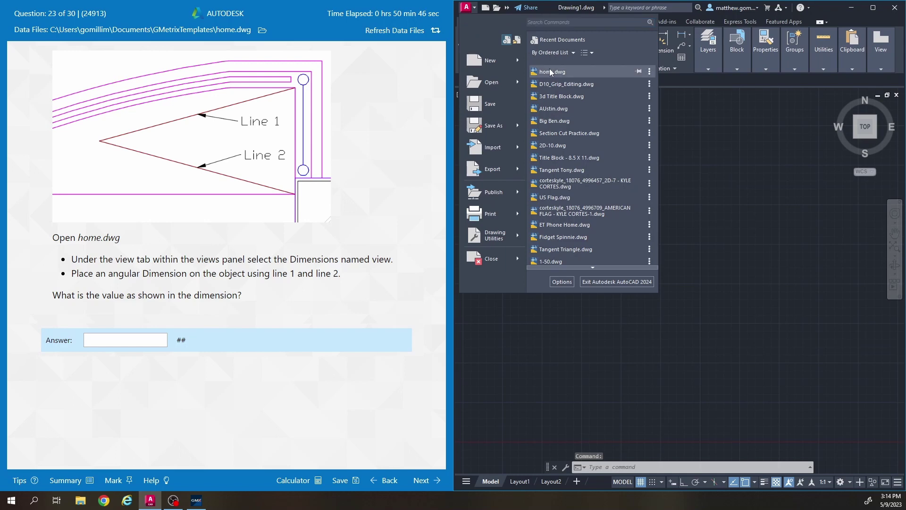
{"action": "left_click", "coordinate": [551, 72]}
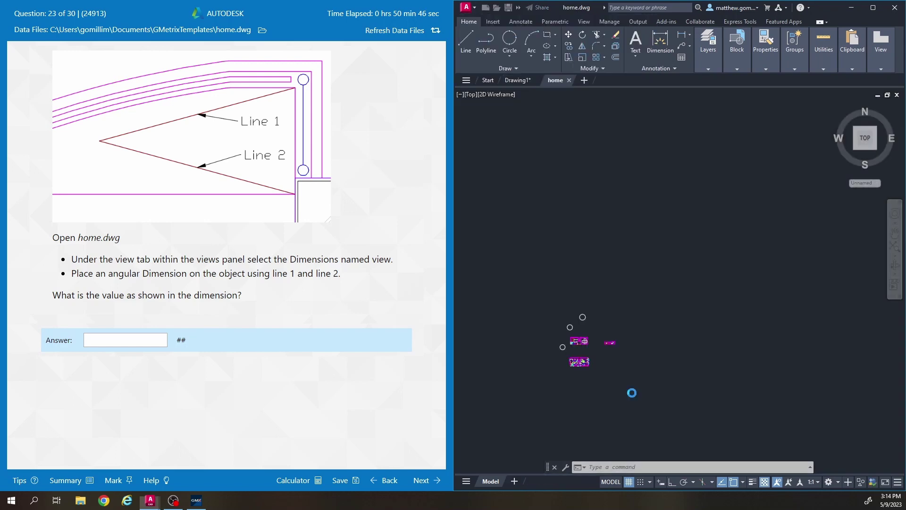
{"action": "left_click", "coordinate": [663, 484]}
{"action": "scroll", "coordinate": [571, 362], "scroll_direction": "up", "scroll_amount": 2}
{"action": "scroll", "coordinate": [570, 362], "scroll_direction": "up", "scroll_amount": 4}
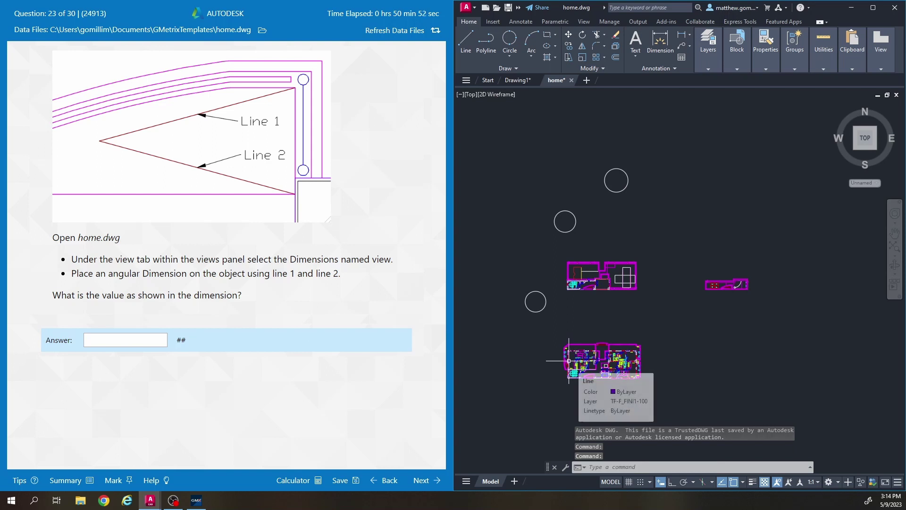
{"action": "middle_click_drag", "start_coordinate": [573, 318], "coordinate": [610, 277]}
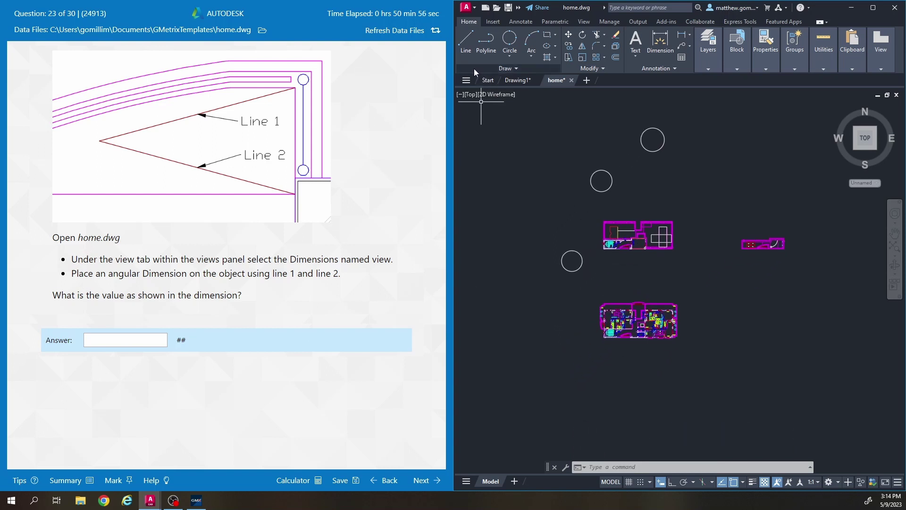
- Restore the Dimensions named view from the viewport views list
{"action": "left_click", "coordinate": [471, 94]}
{"action": "mouse_move", "coordinate": [493, 106]}
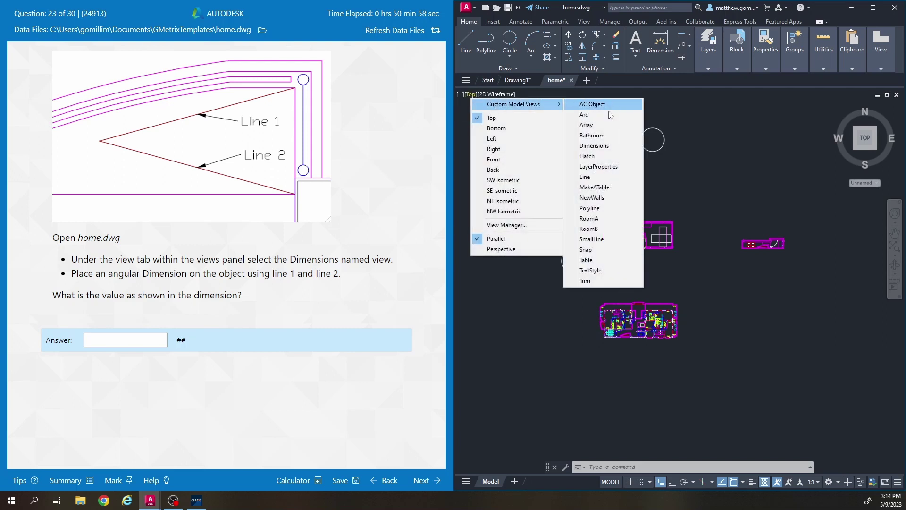
{"action": "left_click", "coordinate": [595, 145]}
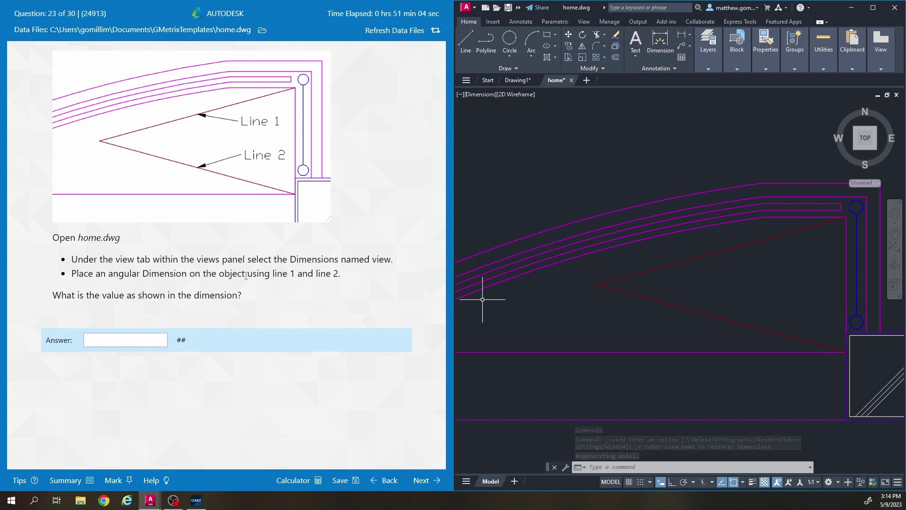
- Add an Angular dimension between Line 1 and Line 2
{"action": "left_click", "coordinate": [690, 35]}
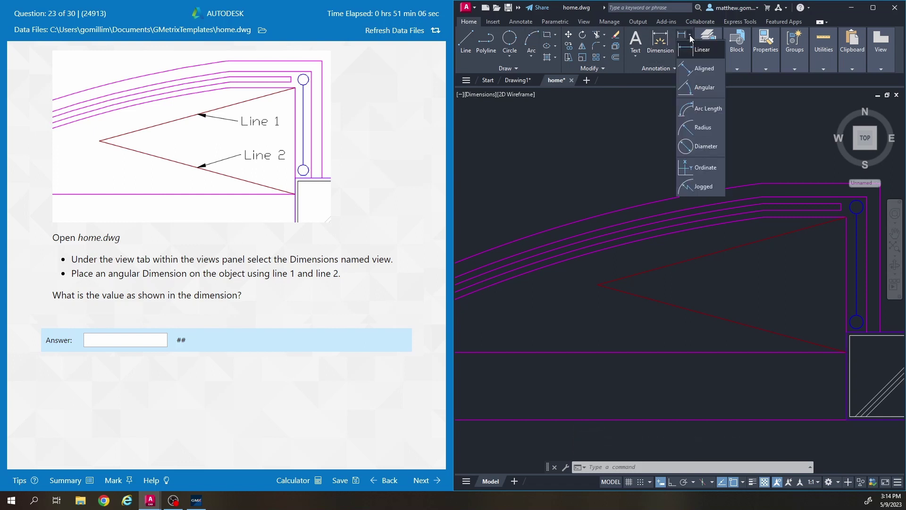
{"action": "left_click", "coordinate": [689, 34]}
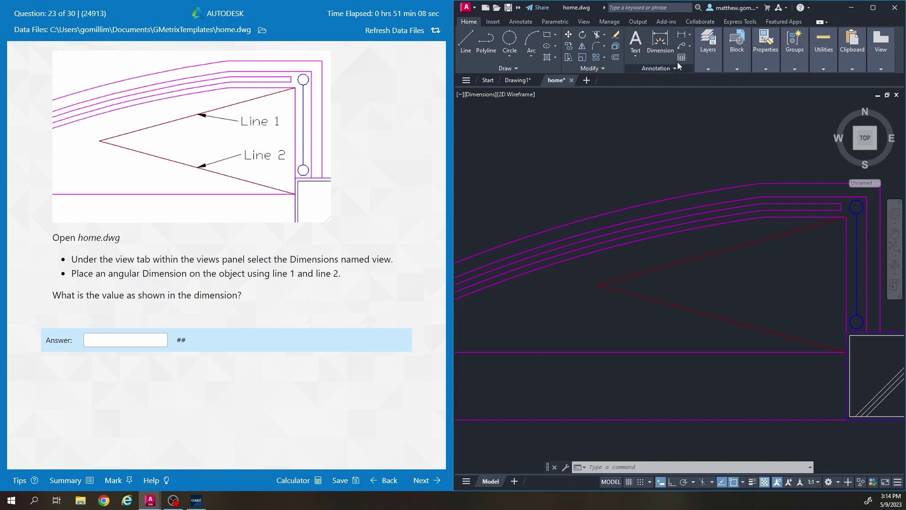
{"action": "left_click", "coordinate": [689, 37]}
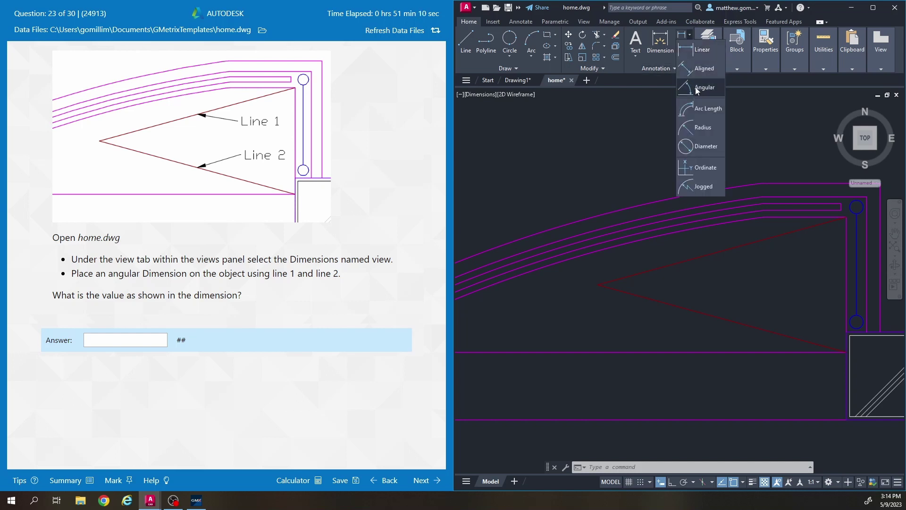
{"action": "left_click", "coordinate": [690, 37]}
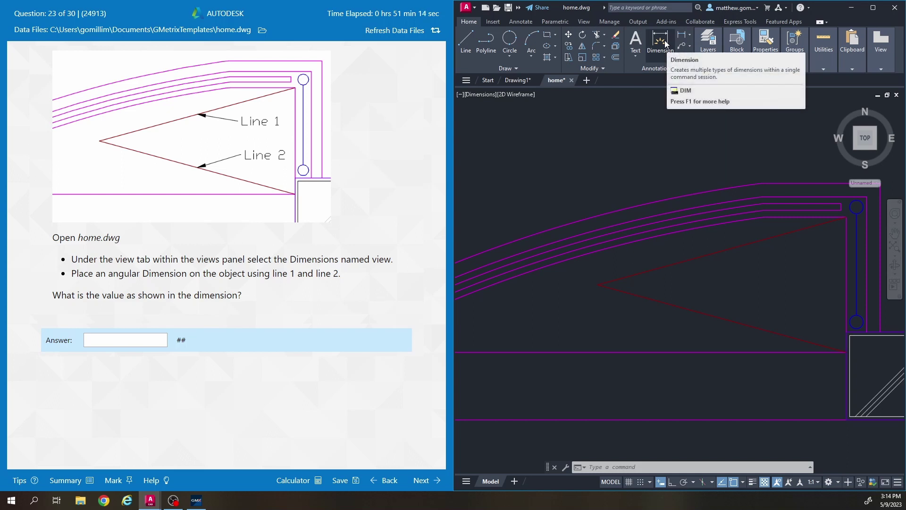
{"action": "left_click", "coordinate": [689, 36]}
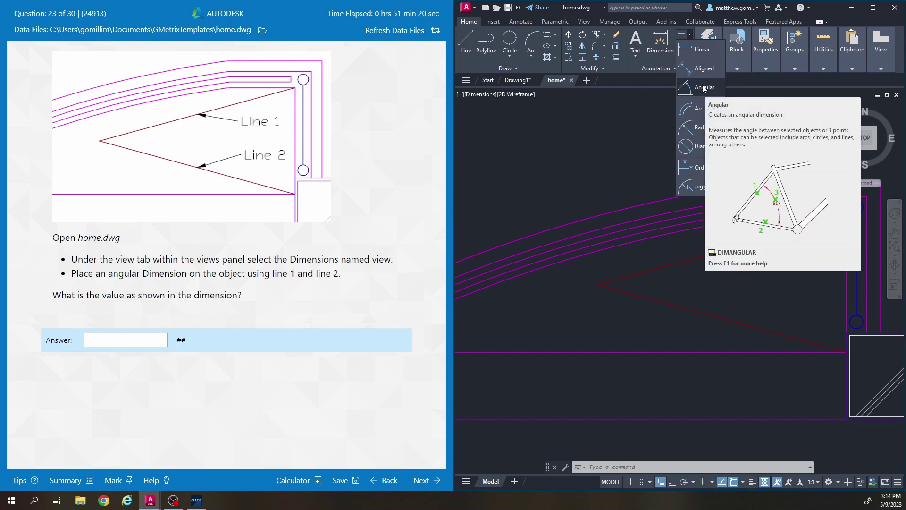
{"action": "left_click", "coordinate": [699, 88]}
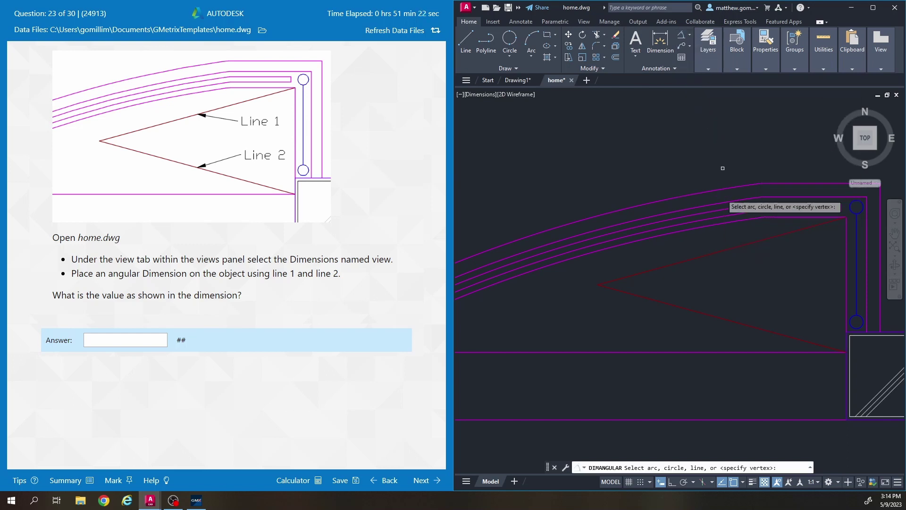
{"action": "left_click", "coordinate": [699, 257]}
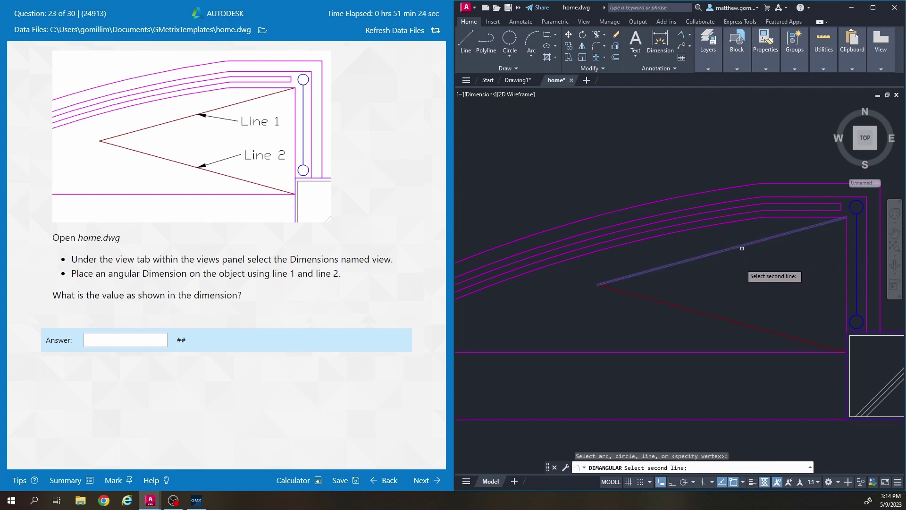
{"action": "left_click", "coordinate": [744, 324]}
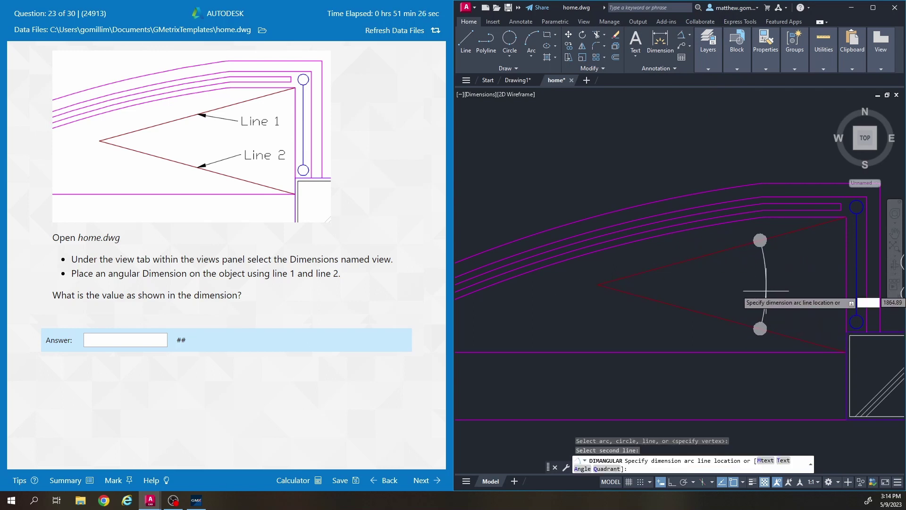
{"action": "scroll", "coordinate": [685, 250], "scroll_direction": "down", "scroll_amount": 2}
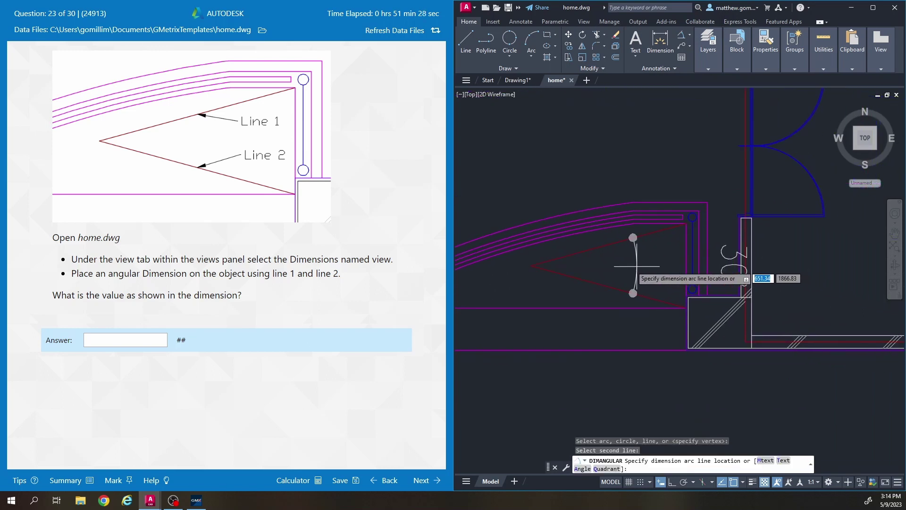
{"action": "left_click", "coordinate": [636, 265]}
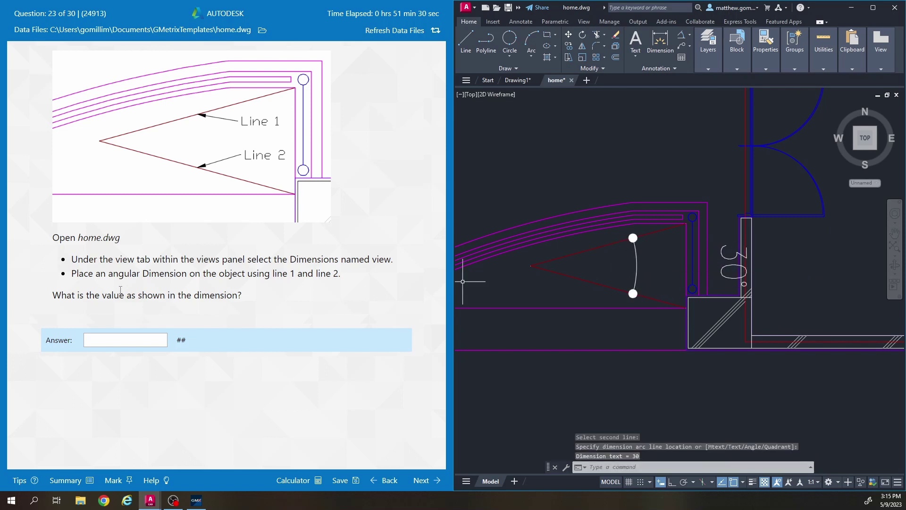
{"action": "key", "text": "Escape"}
- Submit 30 as the angle answer and continue to question 24
{"action": "left_click", "coordinate": [134, 340]}
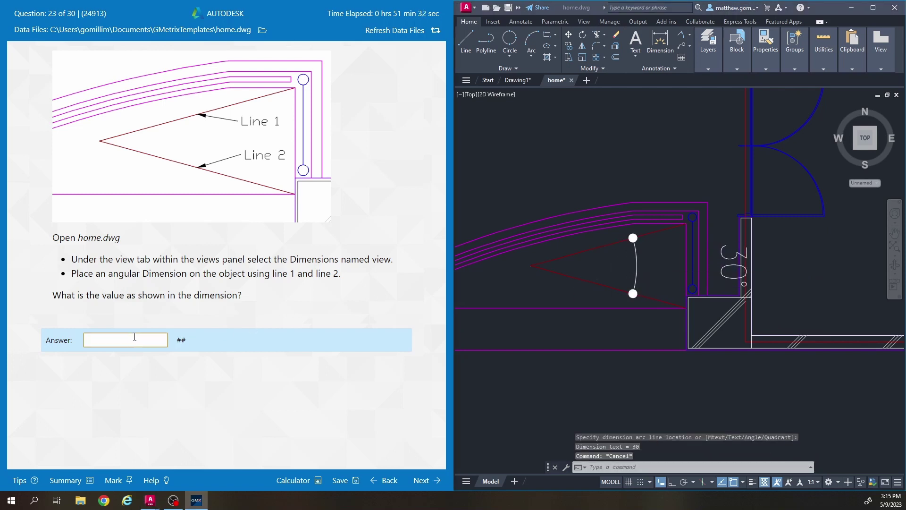
{"action": "type", "text": "30"}
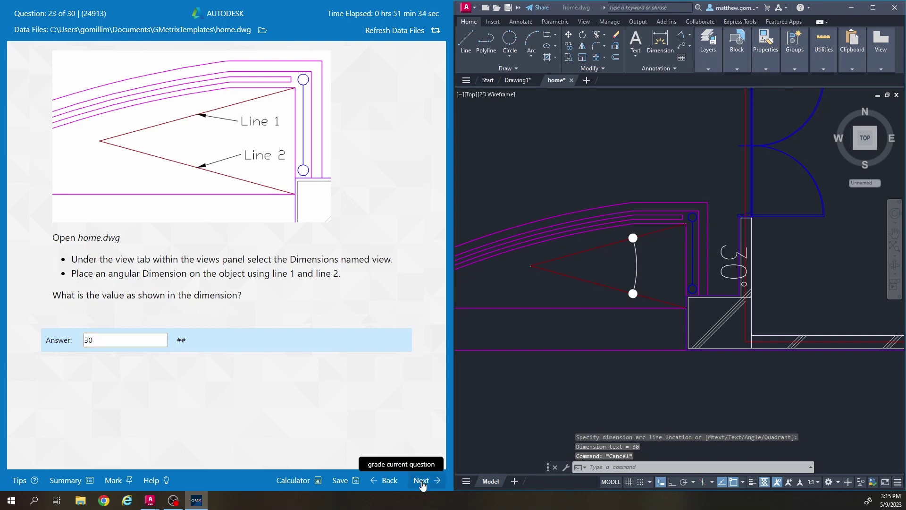
{"action": "left_click", "coordinate": [420, 480]}
{"action": "left_click", "coordinate": [252, 271]}
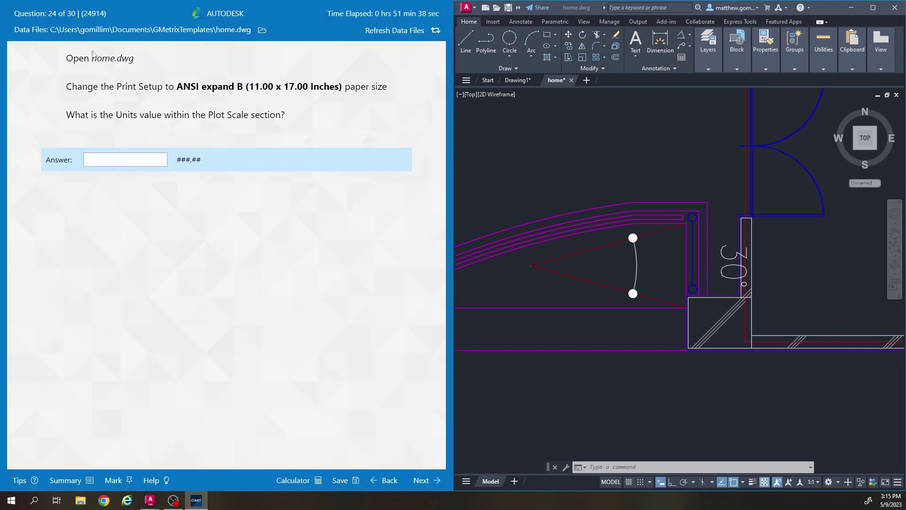
- Delete the 30° angular dimension and zoom out to the floor plan
{"action": "left_click", "coordinate": [569, 86]}
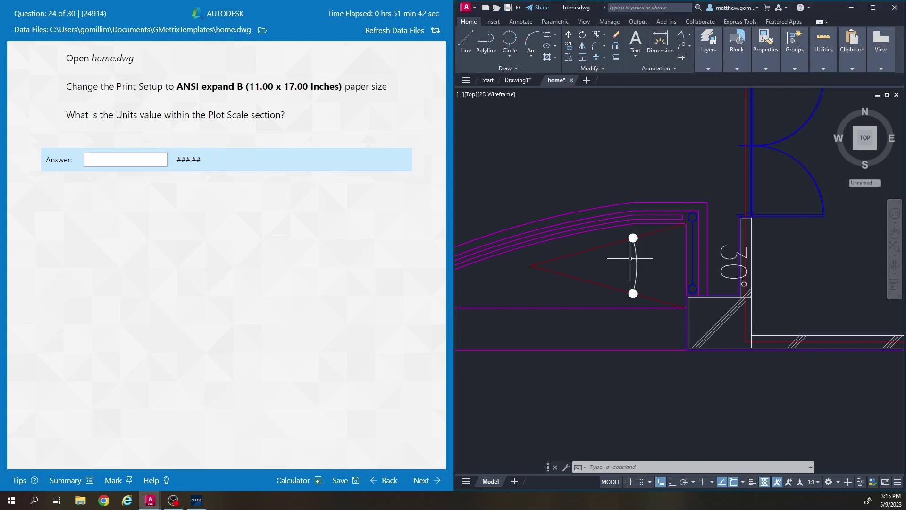
{"action": "key", "text": "Delete"}
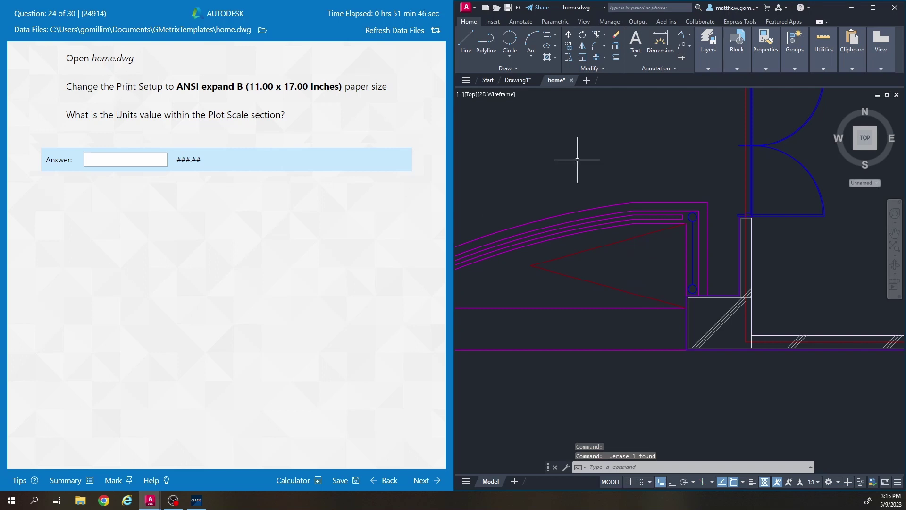
{"action": "scroll", "coordinate": [581, 162], "scroll_direction": "down", "scroll_amount": 5}
{"action": "scroll", "coordinate": [623, 188], "scroll_direction": "down", "scroll_amount": 4}
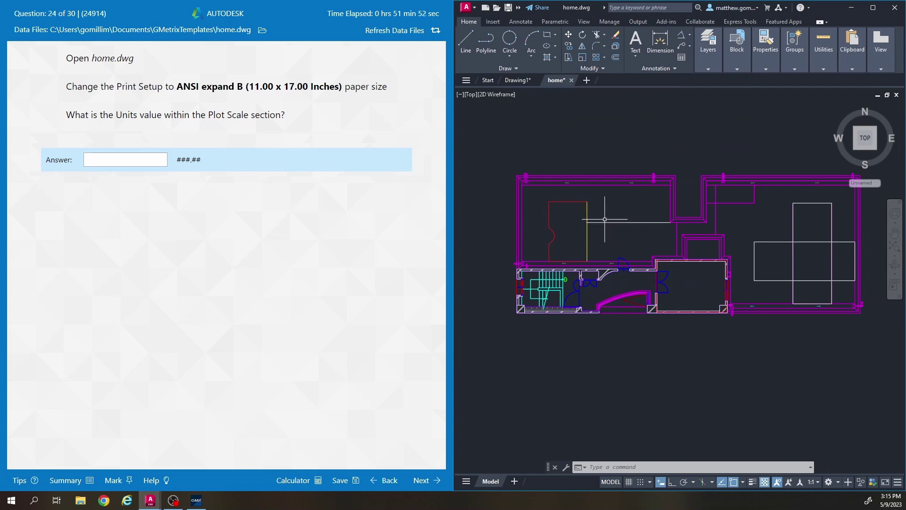
{"action": "scroll", "coordinate": [614, 204], "scroll_direction": "down", "scroll_amount": 2}
{"action": "middle_click_drag", "start_coordinate": [611, 213], "coordinate": [605, 268]}
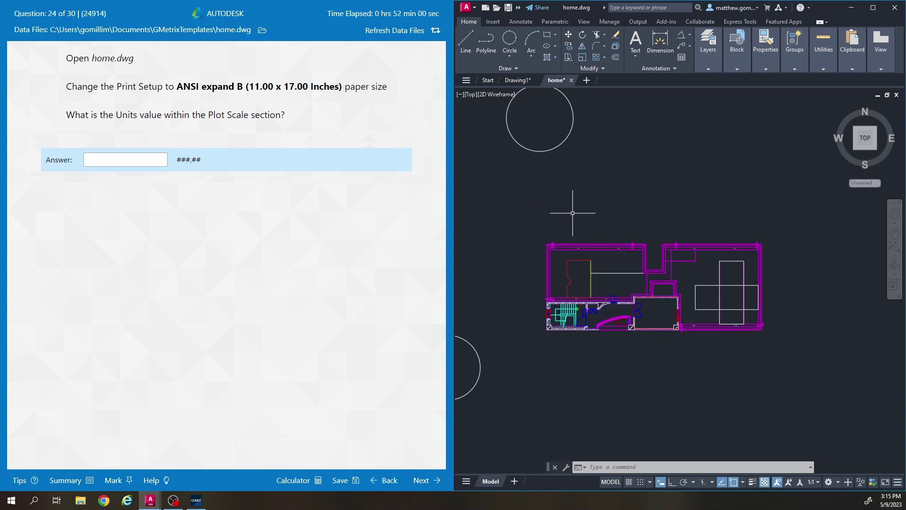
{"action": "middle_click_drag", "start_coordinate": [612, 241], "coordinate": [615, 221]}
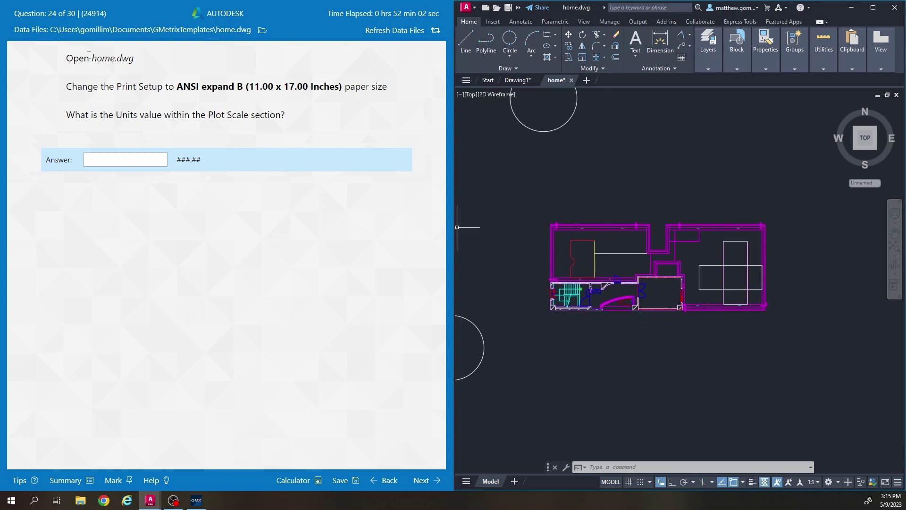
{"action": "scroll", "coordinate": [616, 253], "scroll_direction": "up", "scroll_amount": 2}
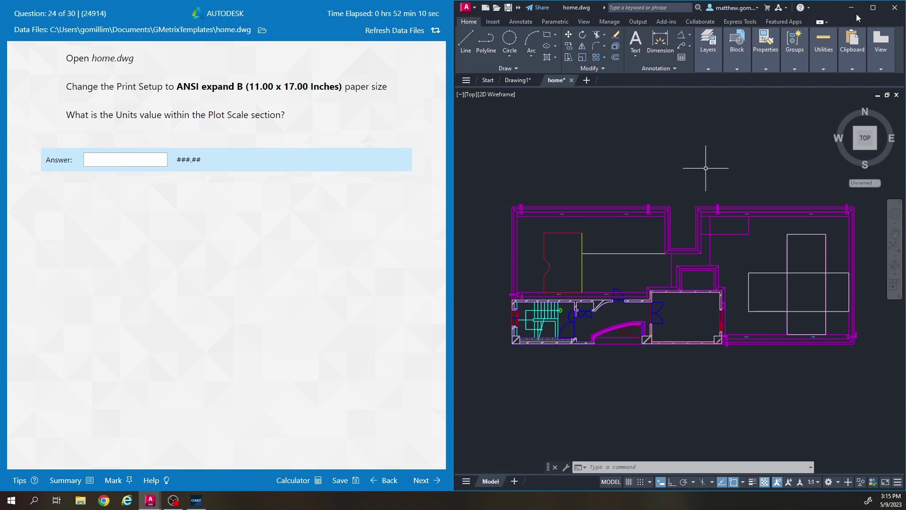
- Check the RF and PH floor plan 1_100 layout, return to Model, and dock AutoCAD right
{"action": "left_click", "coordinate": [873, 8]}
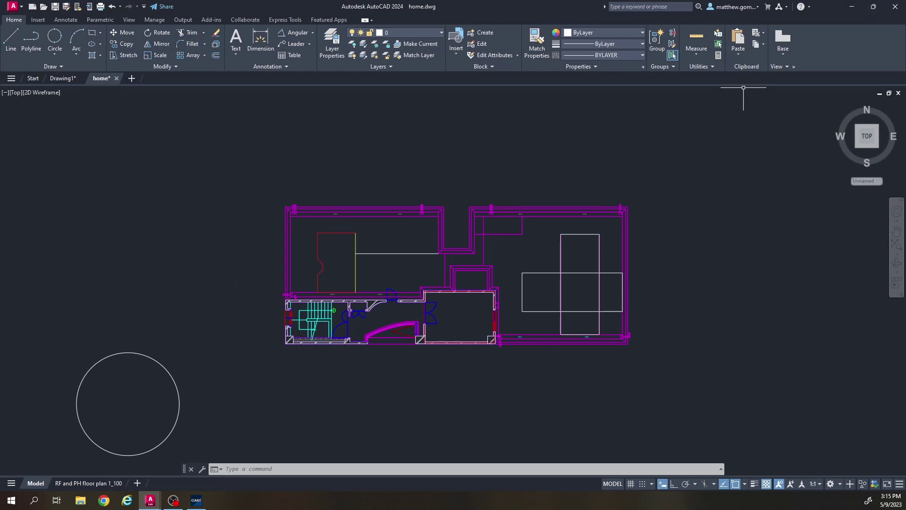
{"action": "left_click", "coordinate": [75, 486]}
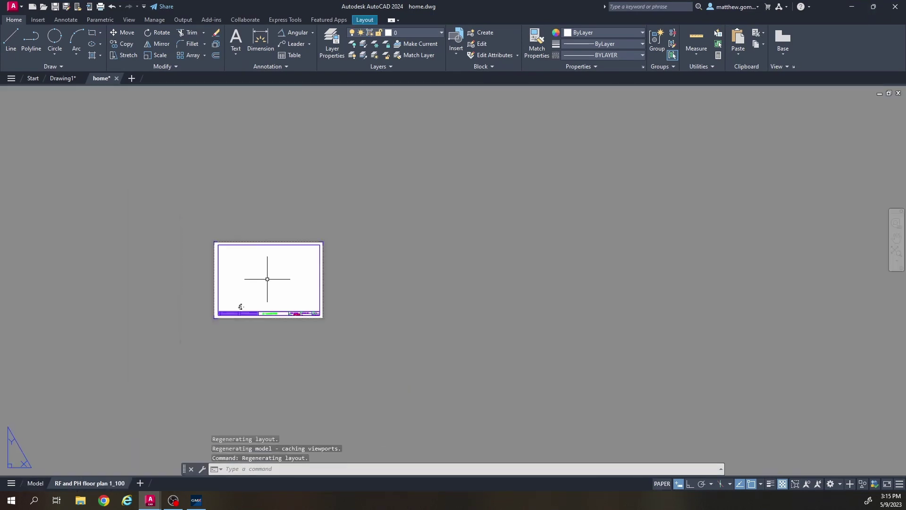
{"action": "left_click", "coordinate": [36, 483]}
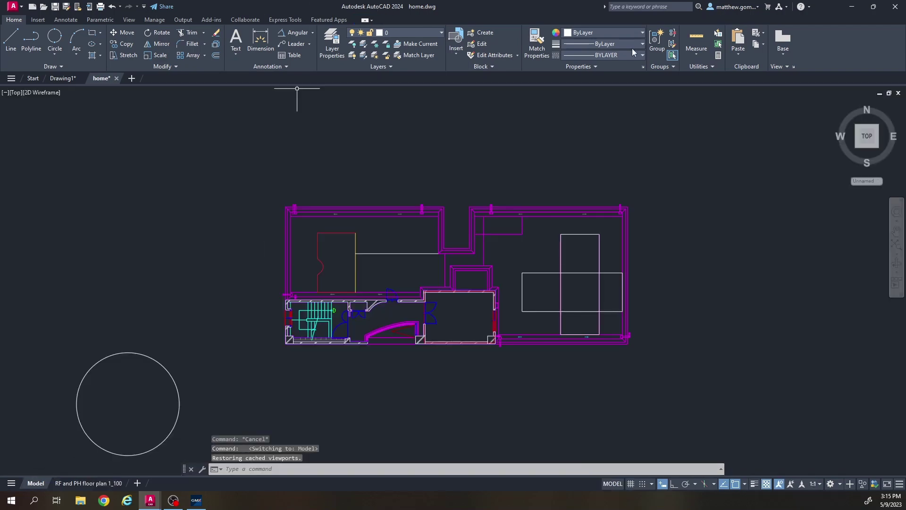
{"action": "left_click_drag", "start_coordinate": [560, 10], "coordinate": [901, 92]}
{"action": "key", "text": "super+Left"}
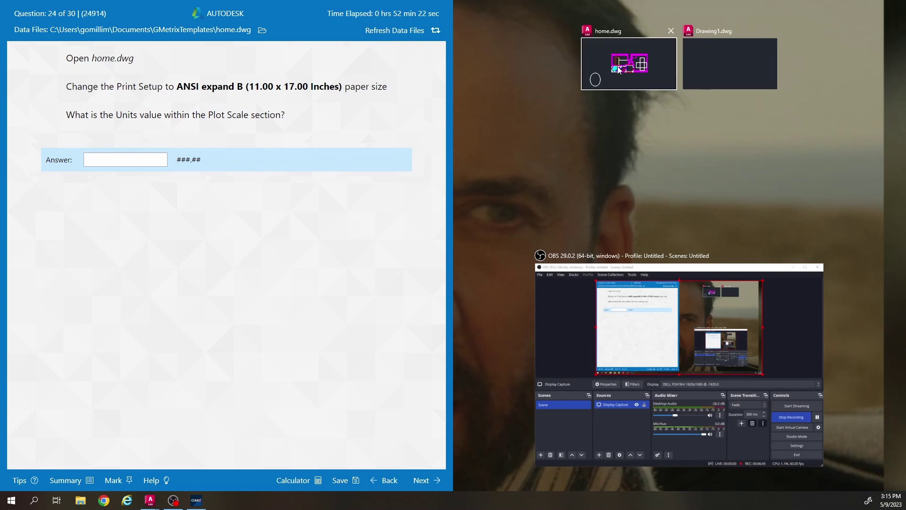
{"action": "left_click", "coordinate": [620, 70]}
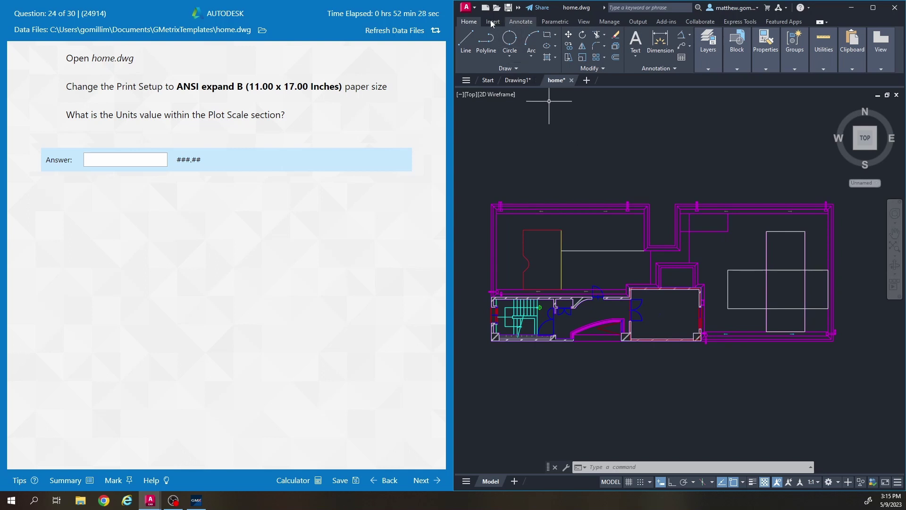
{"action": "left_click", "coordinate": [467, 7]}
- In the Plot dialog, set paper size to ANSI expand B (11.00 x 17.00 Inches)
{"action": "left_click", "coordinate": [494, 208]}
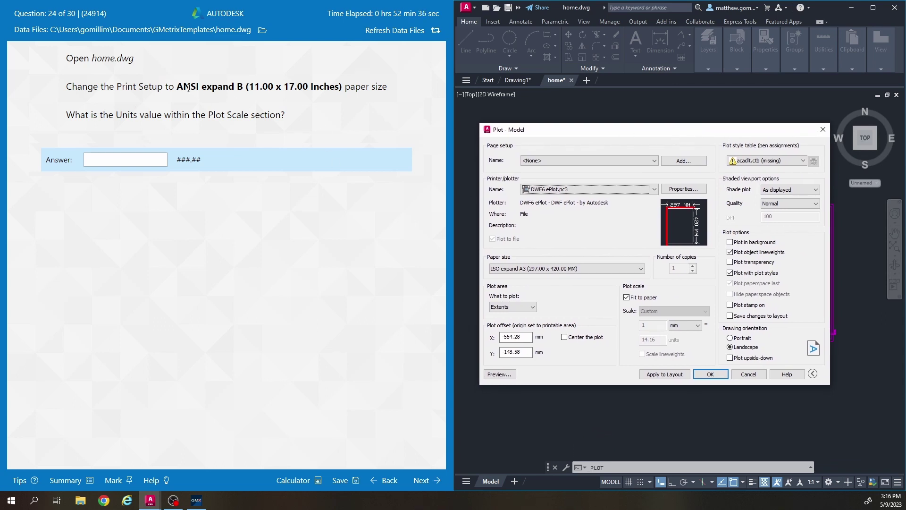
{"action": "left_click_drag", "start_coordinate": [188, 88], "coordinate": [344, 92]}
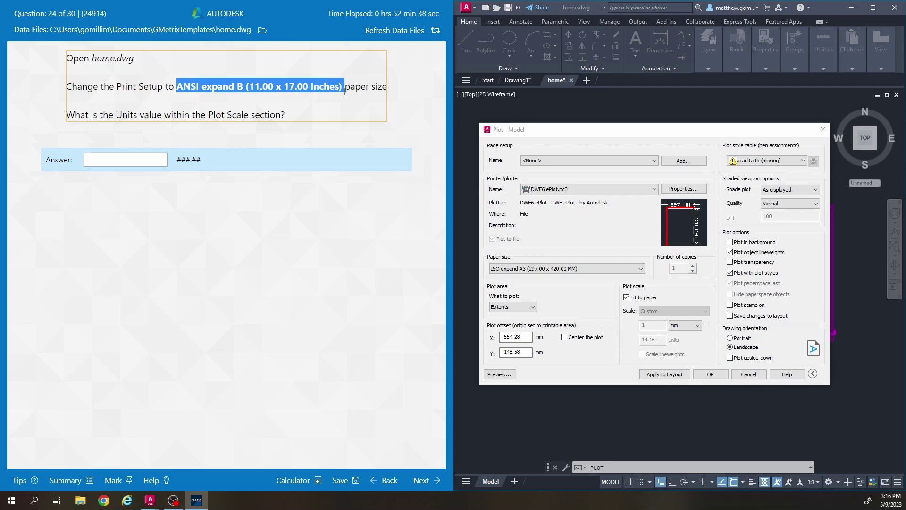
{"action": "left_click", "coordinate": [515, 270]}
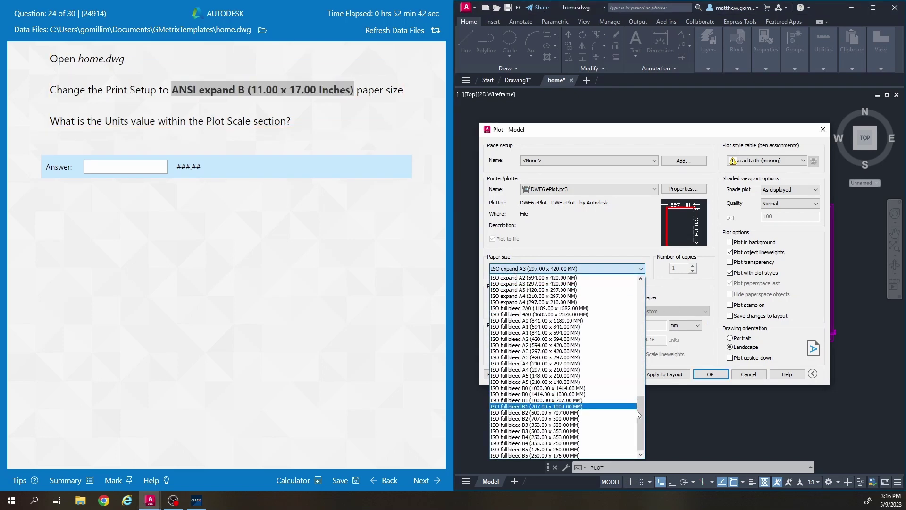
{"action": "left_click_drag", "start_coordinate": [641, 417], "coordinate": [628, 295]}
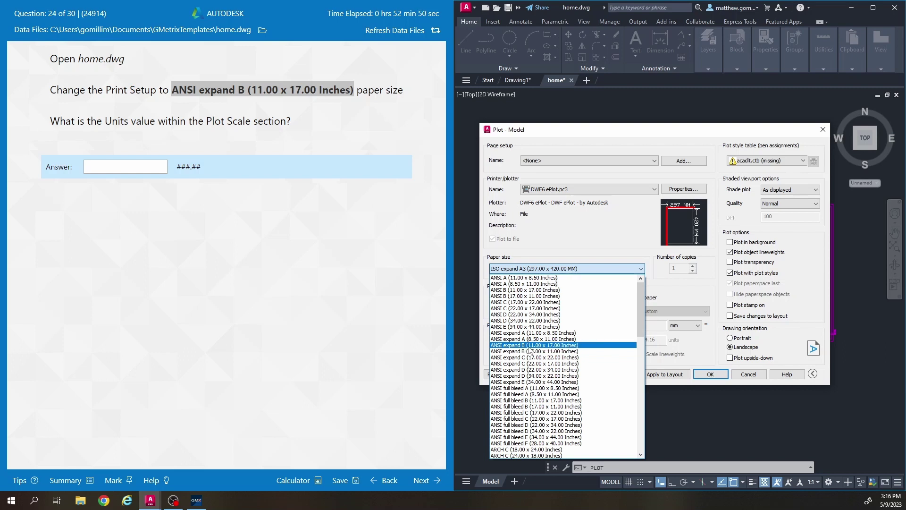
{"action": "left_click", "coordinate": [529, 346]}
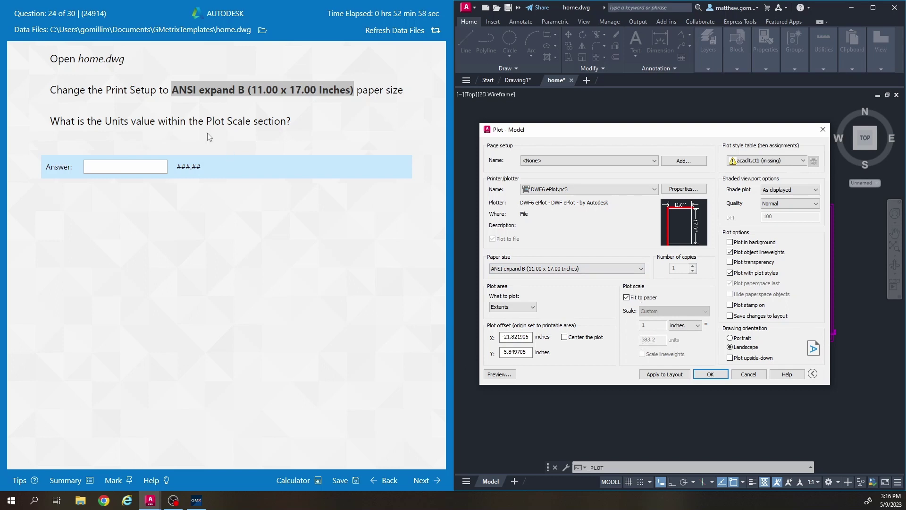
- Submit 383.2 for question 24, continue to question 25, and cancel the Plot dialog
{"action": "left_click", "coordinate": [99, 169]}
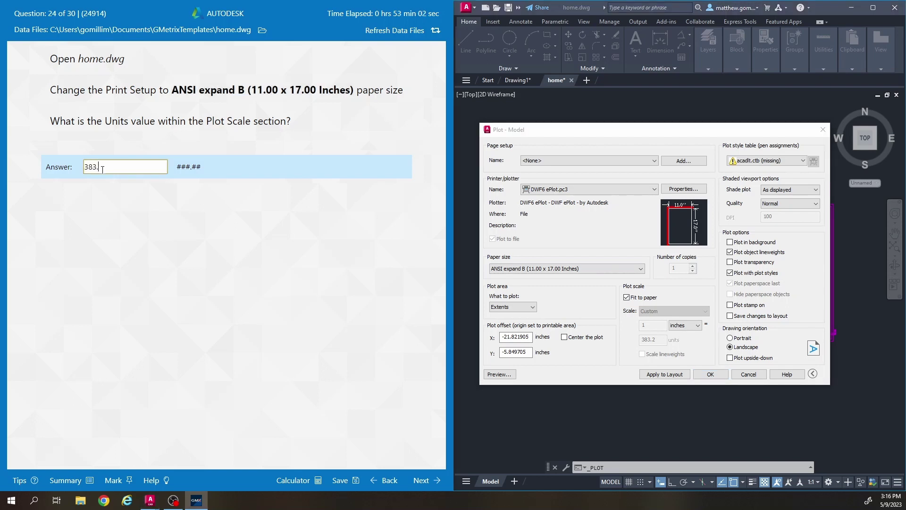
{"action": "left_click", "coordinate": [429, 479]}
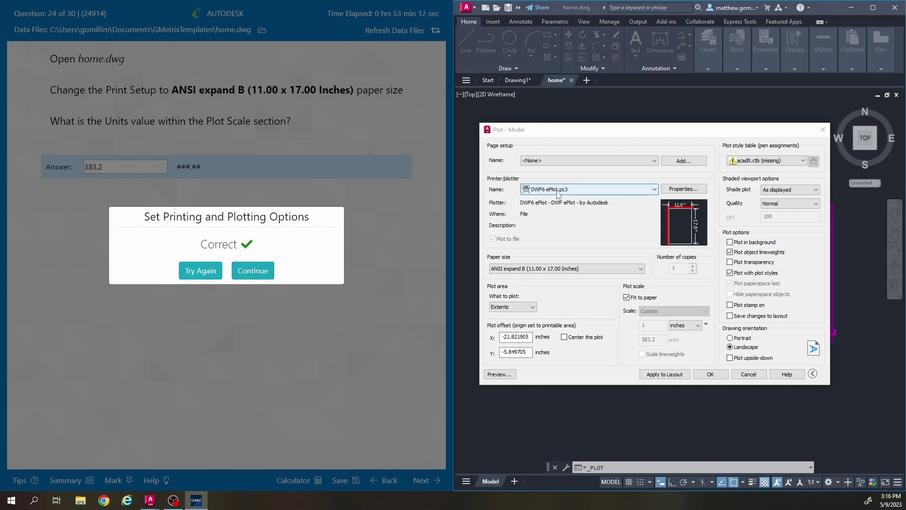
{"action": "left_click", "coordinate": [252, 276]}
{"action": "left_click", "coordinate": [749, 374]}
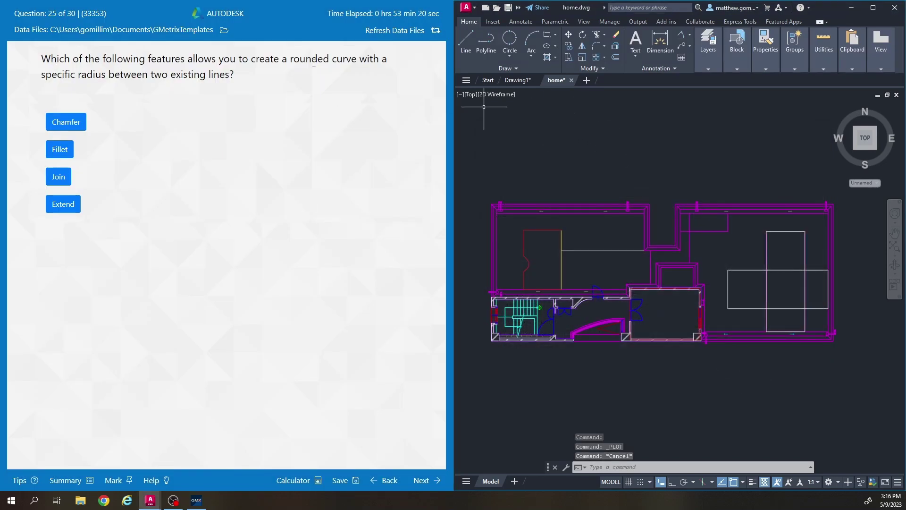
- Close home.dwg without saving and choose Fillet as the question 25 answer
{"action": "left_click", "coordinate": [571, 80]}
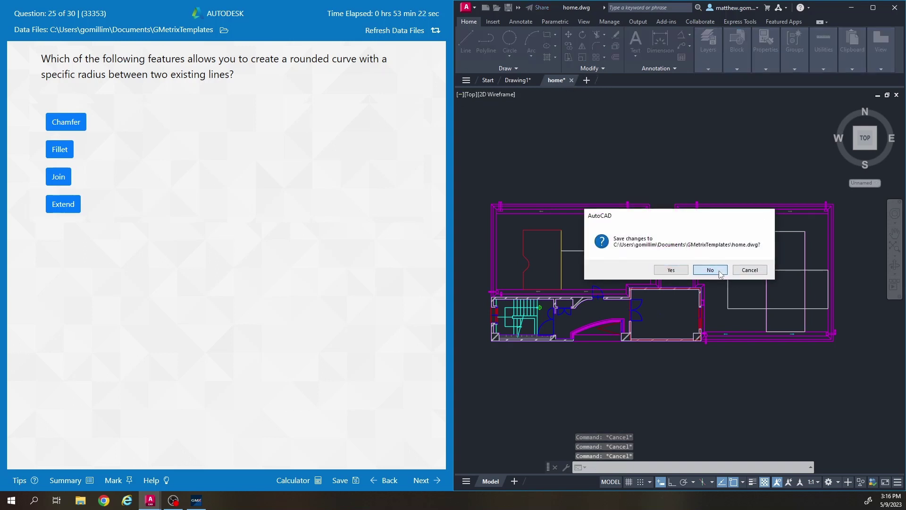
{"action": "left_click", "coordinate": [710, 270]}
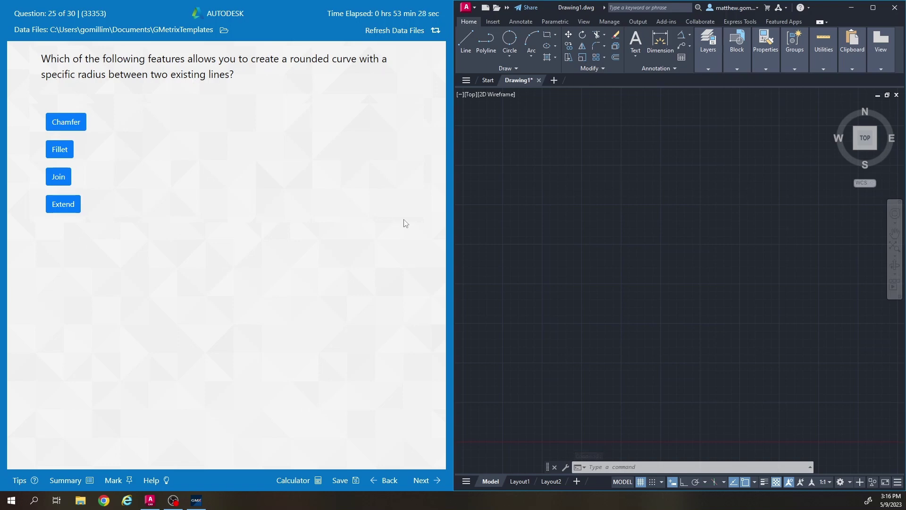
{"action": "left_click", "coordinate": [59, 150]}
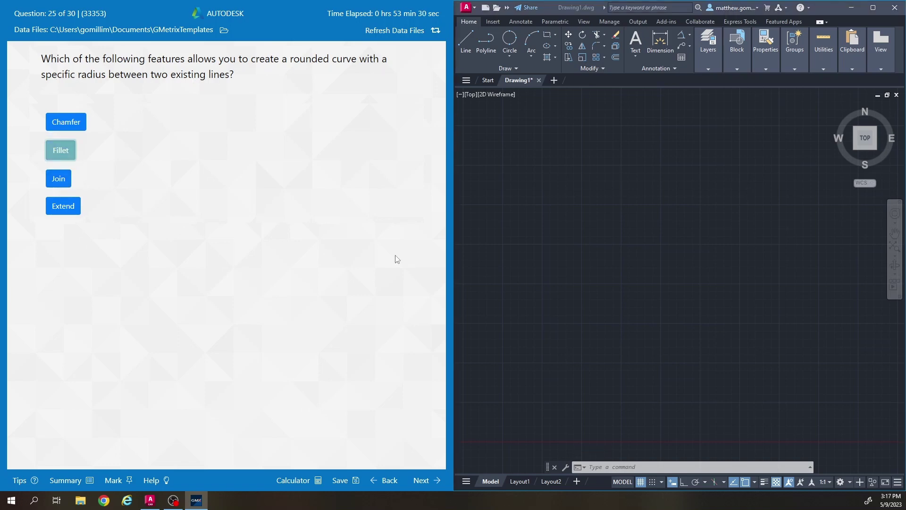
{"action": "left_click", "coordinate": [554, 267]}
- Draw a vertical and a horizontal line forming a corner, with polar tracking on
{"action": "type", "text": "l"}
{"action": "key", "text": "Return"}
{"action": "left_click", "coordinate": [611, 326]}
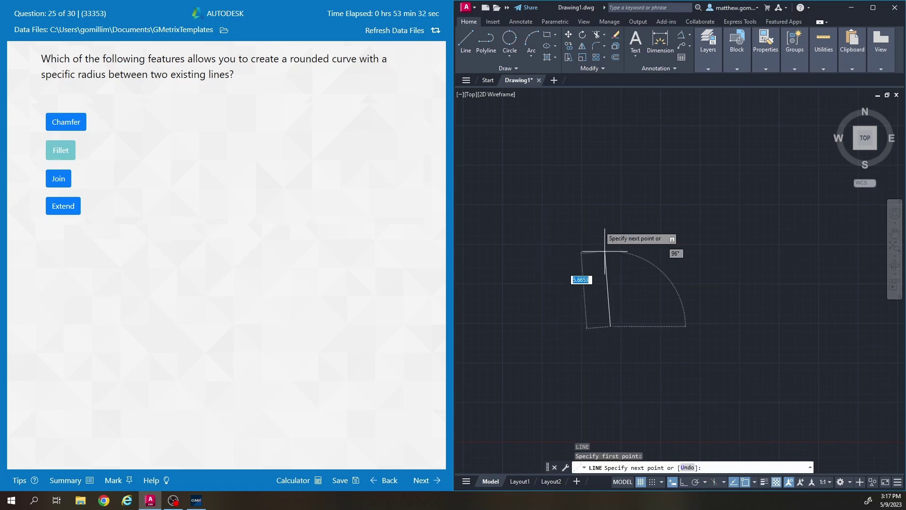
{"action": "left_click", "coordinate": [696, 482]}
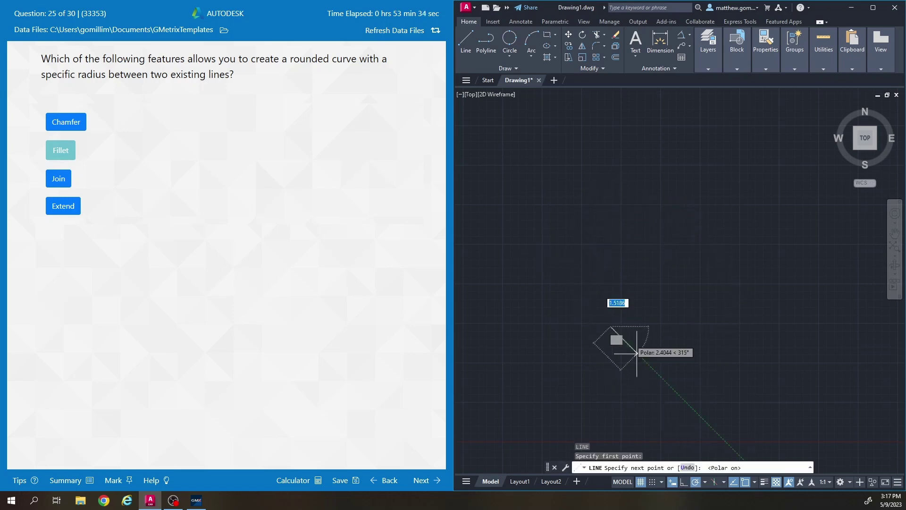
{"action": "left_click", "coordinate": [611, 182]}
{"action": "left_click", "coordinate": [734, 183]}
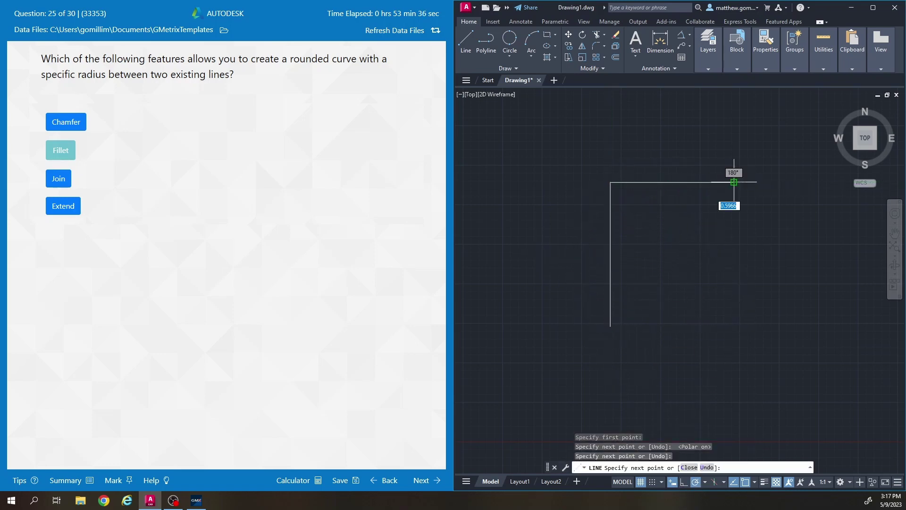
{"action": "key", "text": "Escape"}
{"action": "key", "text": "Escape"}
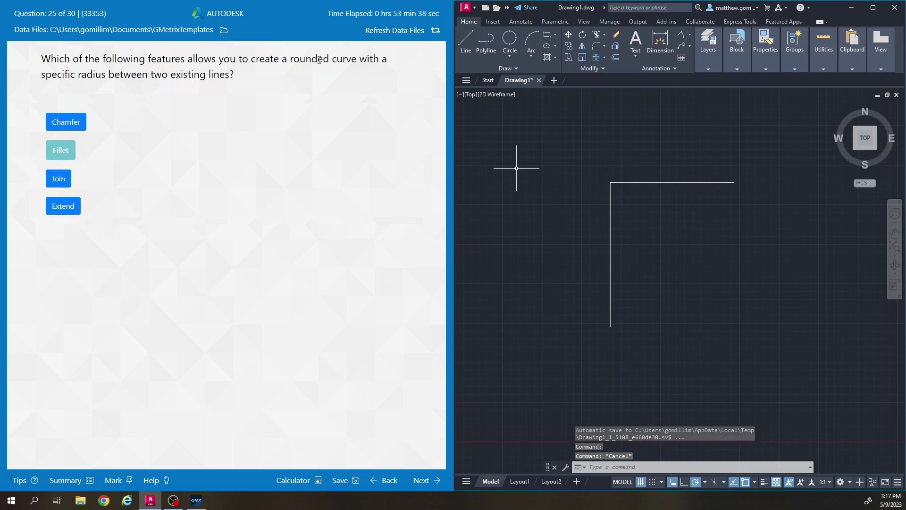
- Fillet the corner between the two lines with radius 1
{"action": "left_click", "coordinate": [597, 47]}
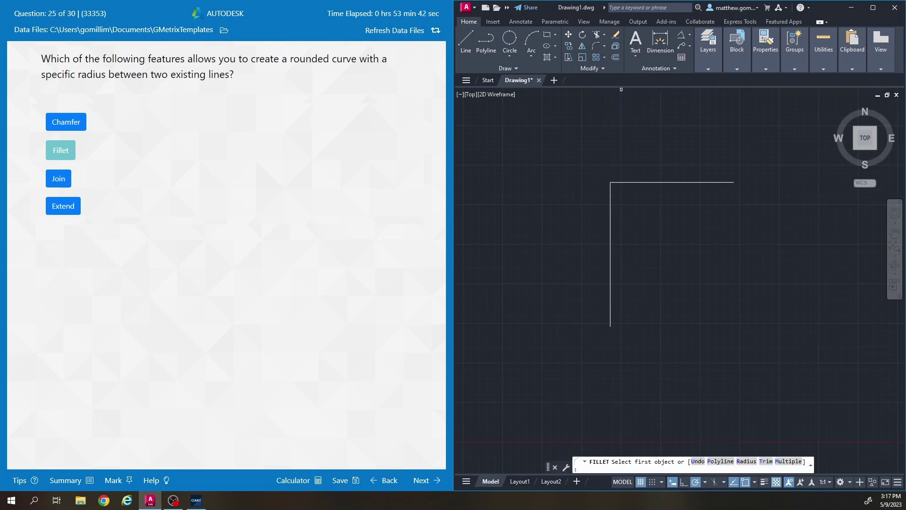
{"action": "left_click", "coordinate": [747, 465]}
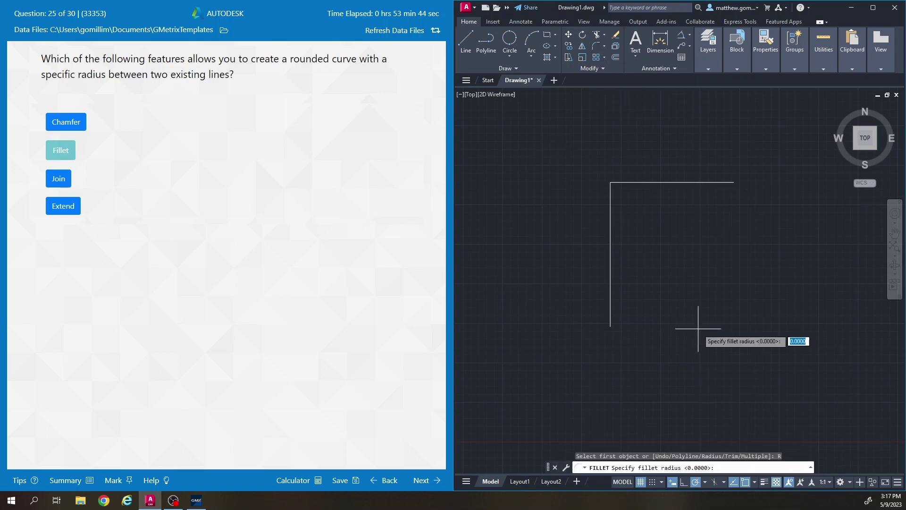
{"action": "type", "text": "1"}
{"action": "key", "text": "Return"}
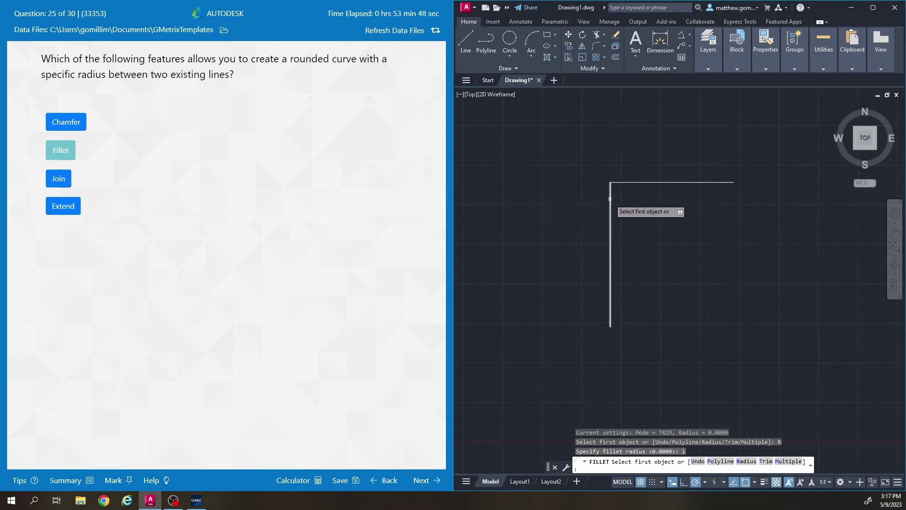
{"action": "left_click", "coordinate": [610, 199]}
{"action": "left_click", "coordinate": [622, 183]}
{"action": "scroll", "coordinate": [623, 183], "scroll_direction": "up", "scroll_amount": 4}
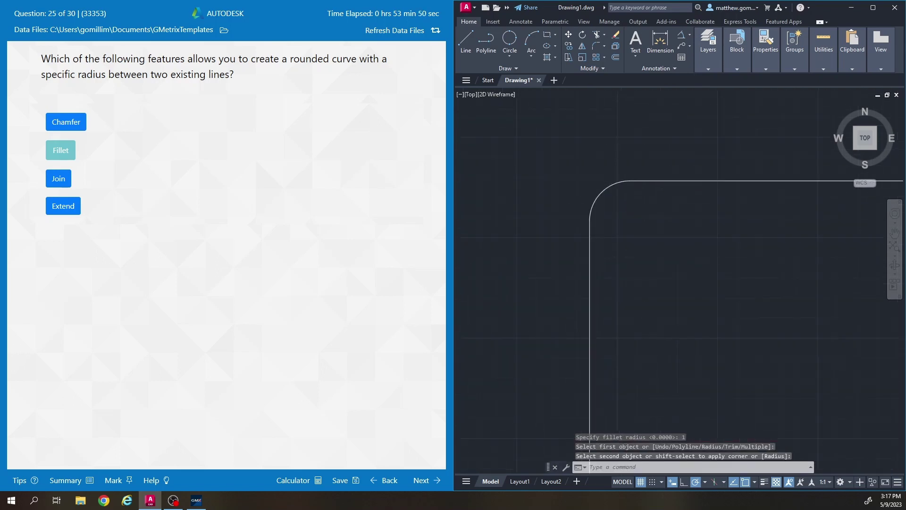
{"action": "scroll", "coordinate": [574, 176], "scroll_direction": "up", "scroll_amount": 5}
- Check the new arc's radius in its Properties
{"action": "left_click", "coordinate": [666, 198]}
{"action": "right_click", "coordinate": [670, 203]}
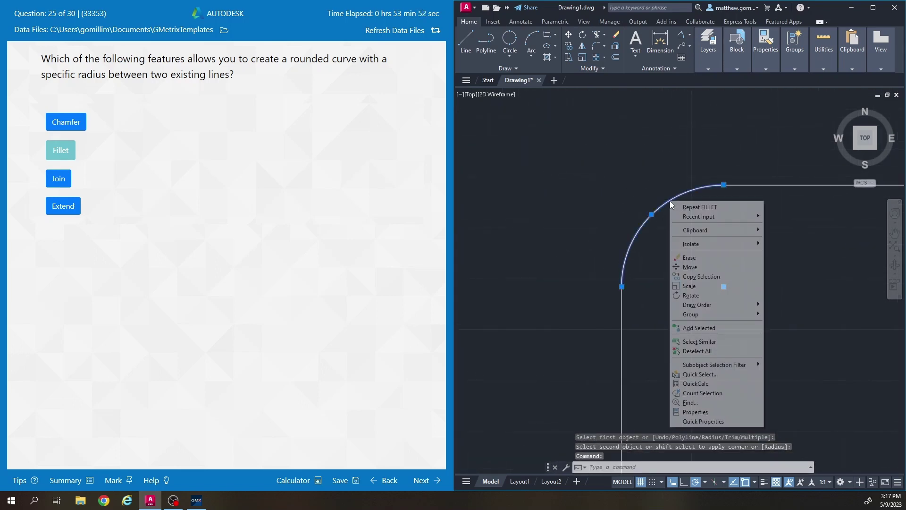
{"action": "left_click", "coordinate": [695, 411]}
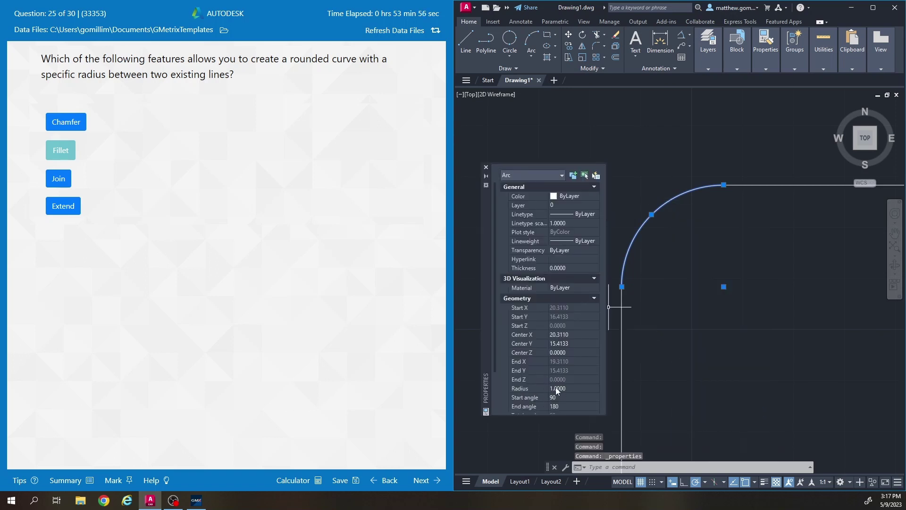
{"action": "left_click", "coordinate": [485, 167]}
{"action": "scroll", "coordinate": [596, 209], "scroll_direction": "down", "scroll_amount": 5}
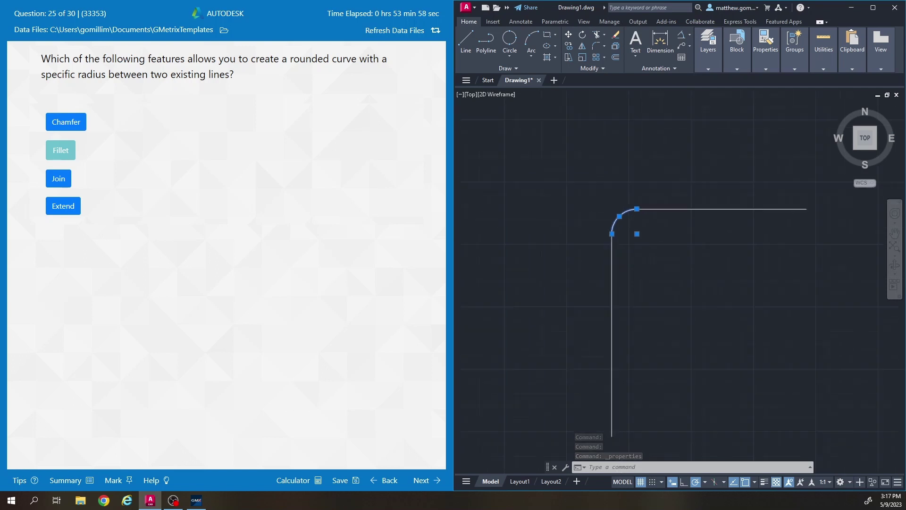
{"action": "key", "text": "Escape"}
- Erase both lines and the arc, then submit the Fillet answer
{"action": "left_click", "coordinate": [678, 273]}
{"action": "left_click", "coordinate": [521, 132]}
{"action": "key", "text": "Delete"}
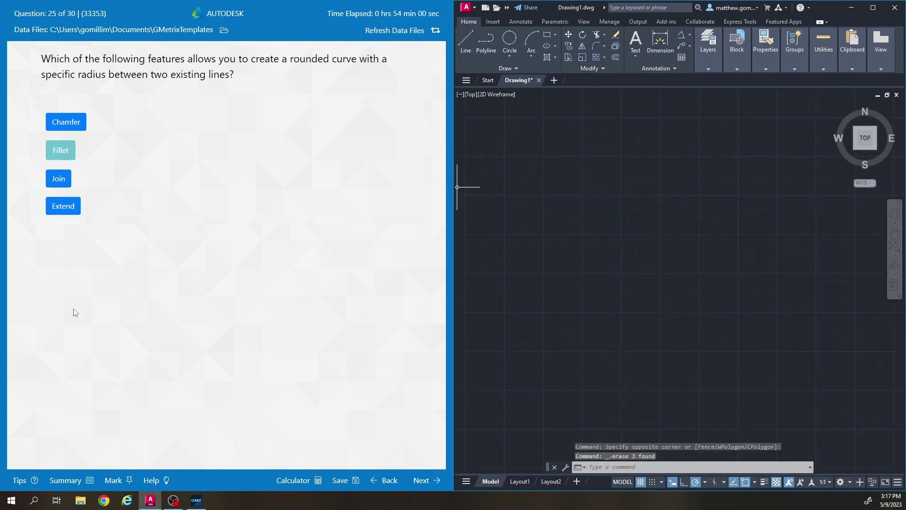
{"action": "left_click", "coordinate": [425, 479]}
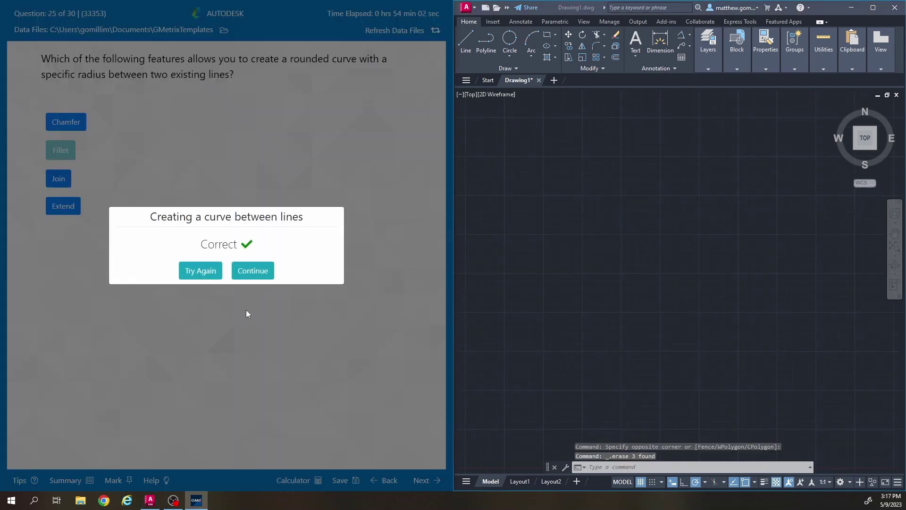
- Accept question 25's correct result and move on to question 26
{"action": "left_click", "coordinate": [250, 269]}
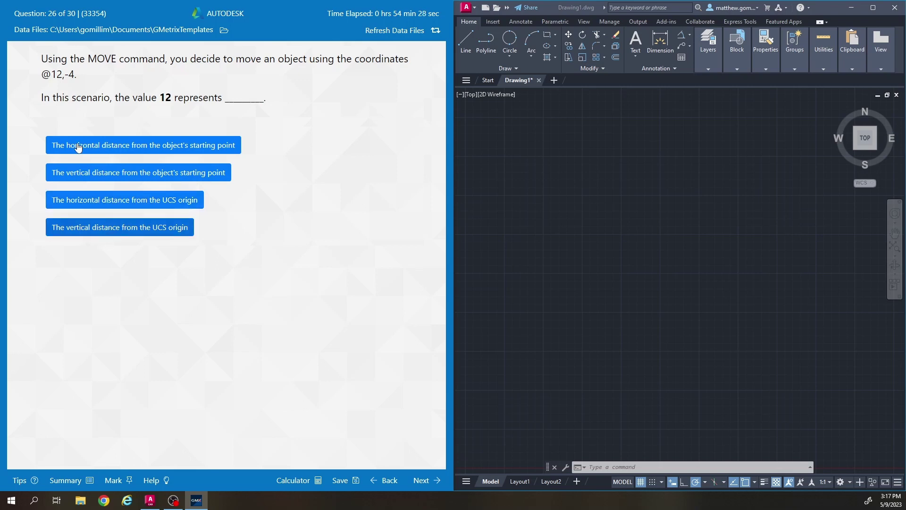
{"action": "left_click_drag", "start_coordinate": [52, 74], "coordinate": [59, 75]}
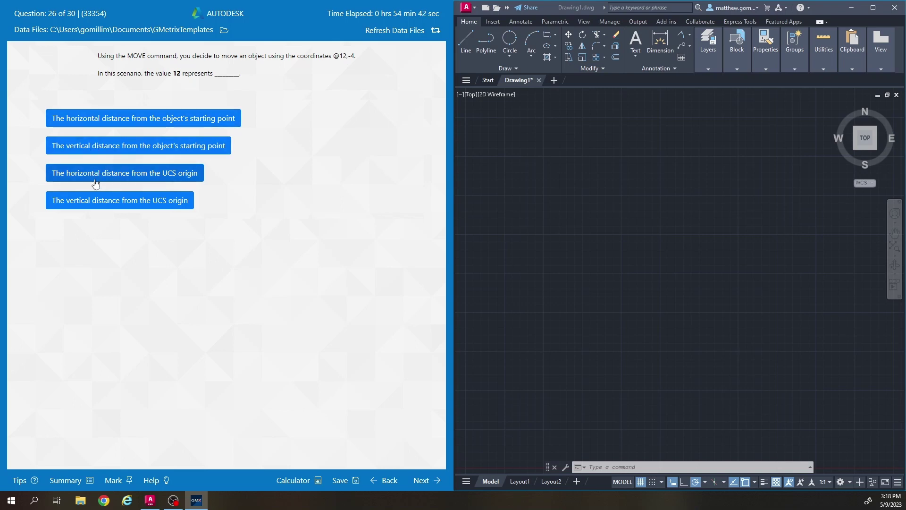
{"action": "left_click", "coordinate": [166, 150]}
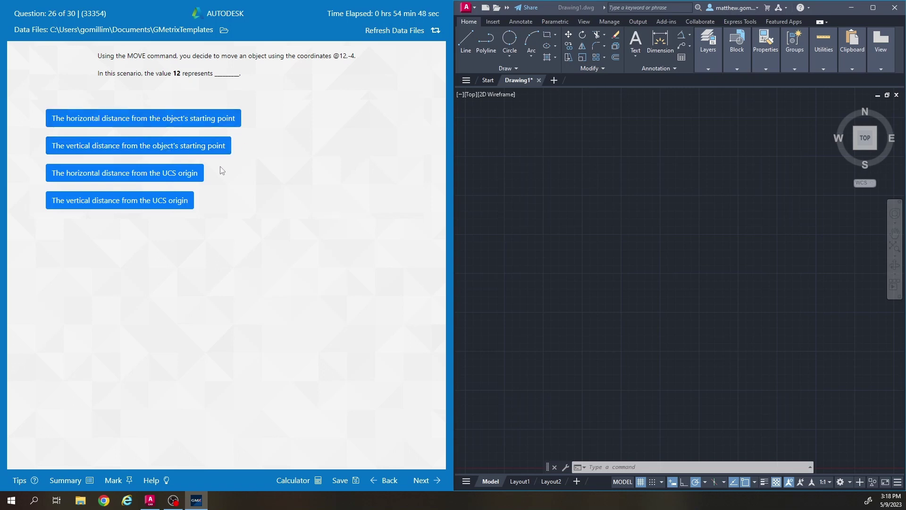
- Draw a long test line starting at the origin 0,0 and pan the origin to the centre
{"action": "left_click", "coordinate": [595, 258]}
{"action": "scroll", "coordinate": [594, 254], "scroll_direction": "down", "scroll_amount": 1}
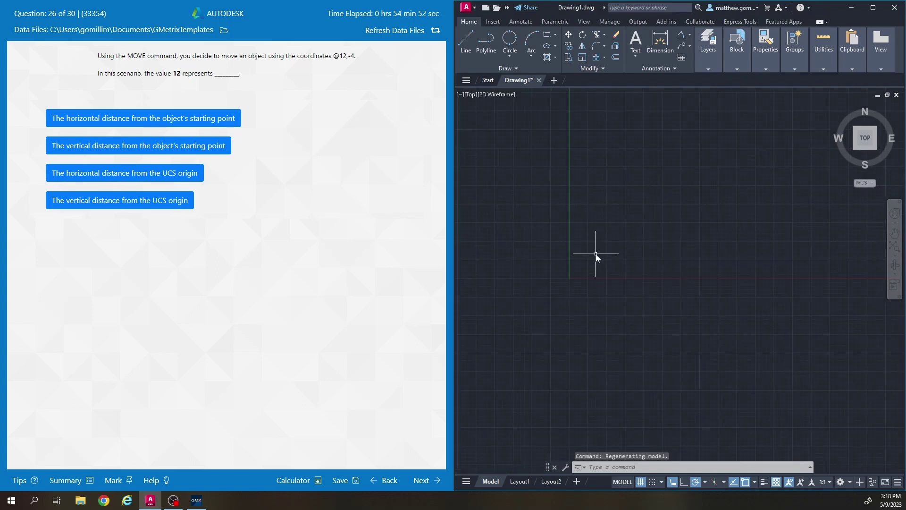
{"action": "type", "text": "l"}
{"action": "key", "text": "Return"}
{"action": "type", "text": "0,0"}
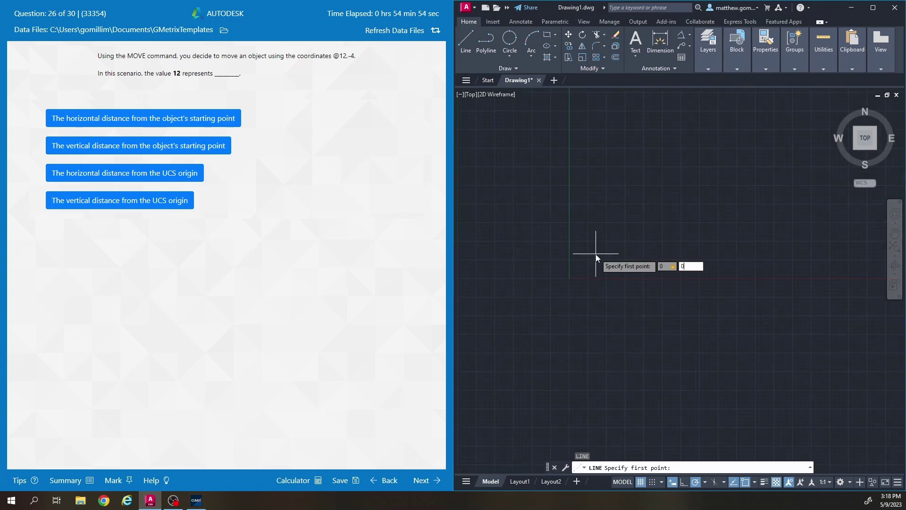
{"action": "key", "text": "Return"}
{"action": "left_click", "coordinate": [538, 306]}
{"action": "key", "text": "Escape"}
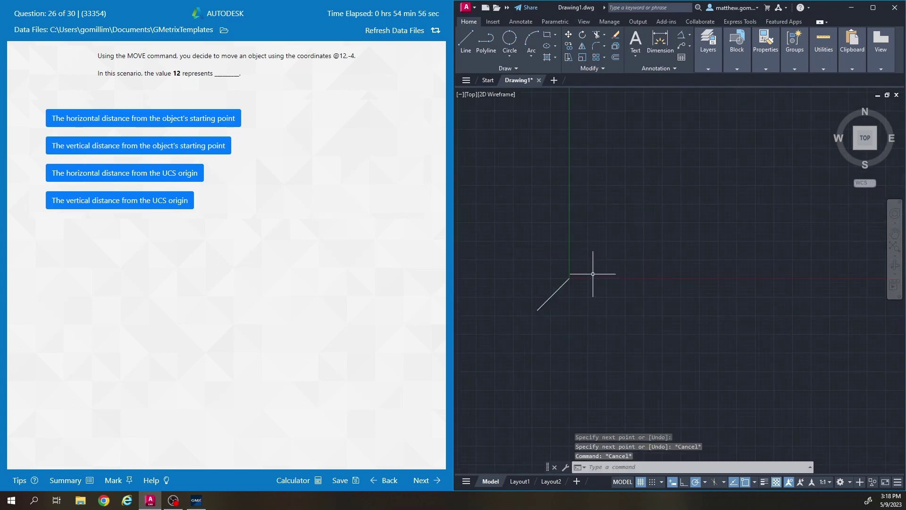
{"action": "scroll", "coordinate": [564, 275], "scroll_direction": "up", "scroll_amount": 2}
{"action": "middle_click_drag", "start_coordinate": [546, 263], "coordinate": [600, 272]}
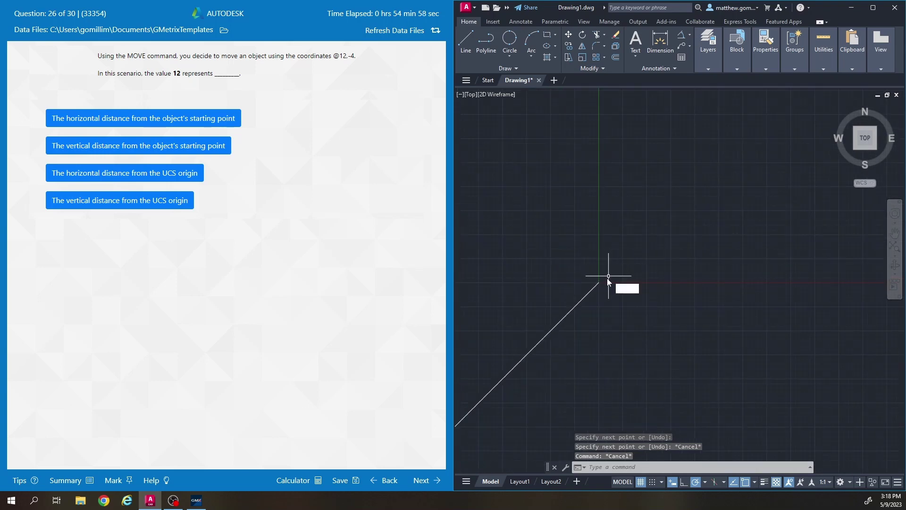
- Start and cancel circle and line commands, then cancel a stray selection window
{"action": "type", "text": "c"}
{"action": "key", "text": "Return"}
{"action": "key", "text": "Escape"}
{"action": "type", "text": "l"}
{"action": "key", "text": "Return"}
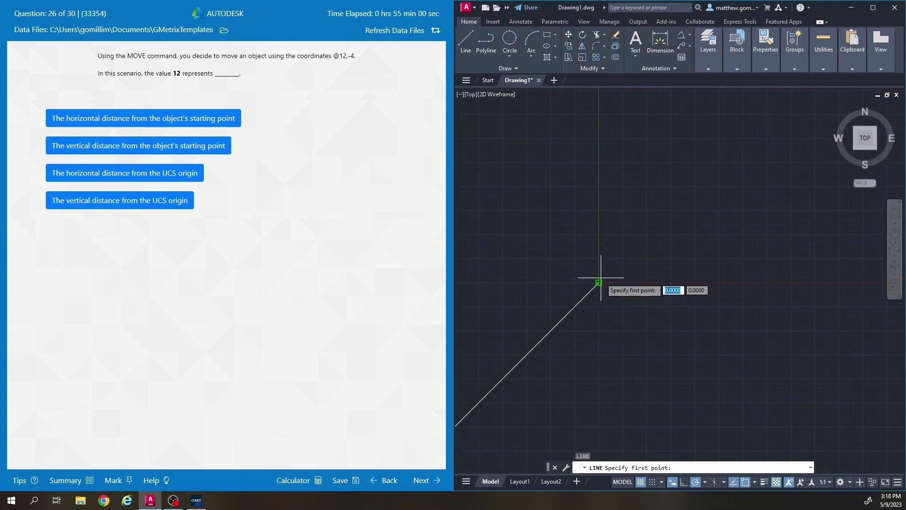
{"action": "key", "text": "Escape"}
{"action": "left_click", "coordinate": [591, 308]}
{"action": "key", "text": "Escape"}
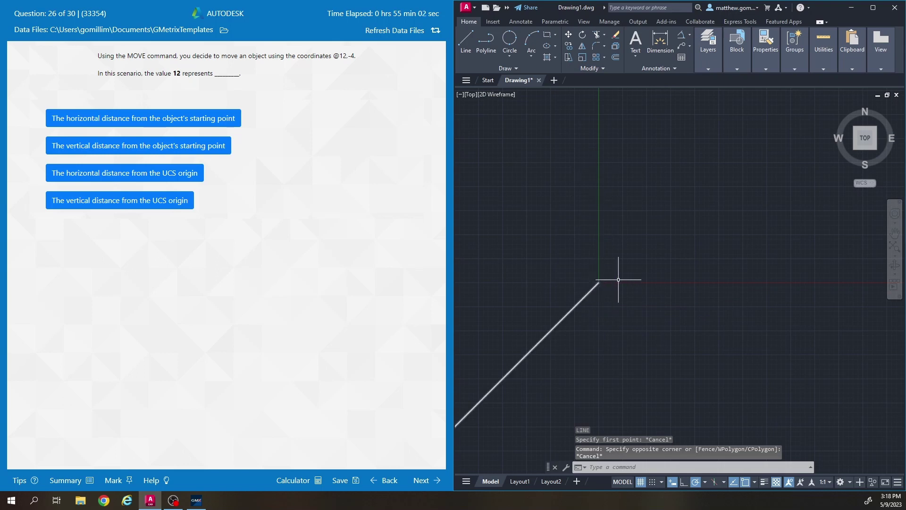
- Draw a short slanted test line and erase the long diagonal line
{"action": "type", "text": "l"}
{"action": "key", "text": "Return"}
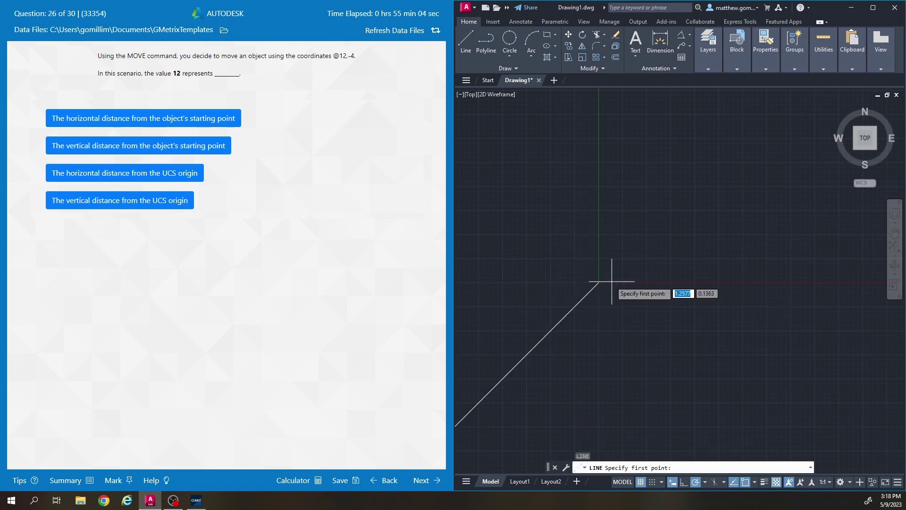
{"action": "left_click", "coordinate": [598, 282]}
{"action": "left_click", "coordinate": [631, 216]}
{"action": "key", "text": "Escape"}
{"action": "left_click", "coordinate": [536, 307]}
{"action": "key", "text": "Delete"}
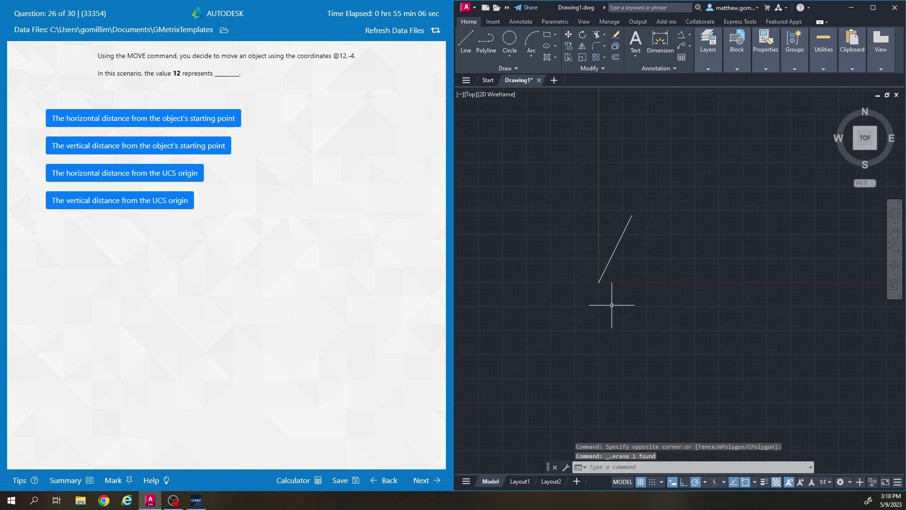
- Window-select the short line and start MOVE with M
{"action": "left_click", "coordinate": [624, 284]}
{"action": "left_click", "coordinate": [595, 240]}
{"action": "scroll", "coordinate": [638, 247], "scroll_direction": "up", "scroll_amount": 2}
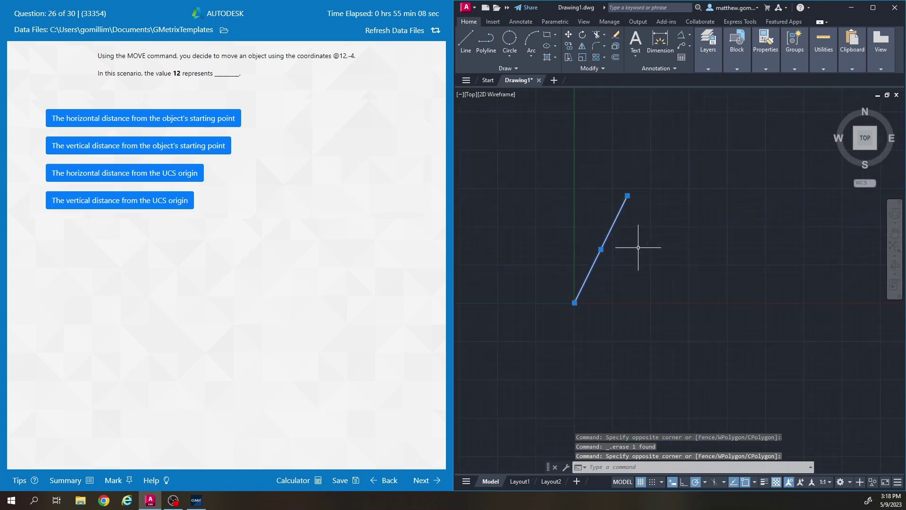
{"action": "type", "text": "m"}
{"action": "key", "text": "Return"}
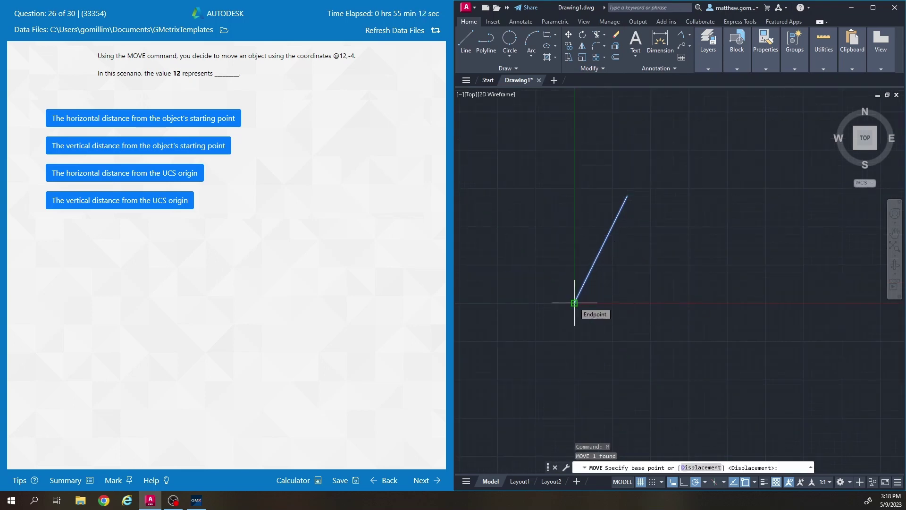
{"action": "left_click", "coordinate": [574, 303]}
{"action": "type", "text": "@"}
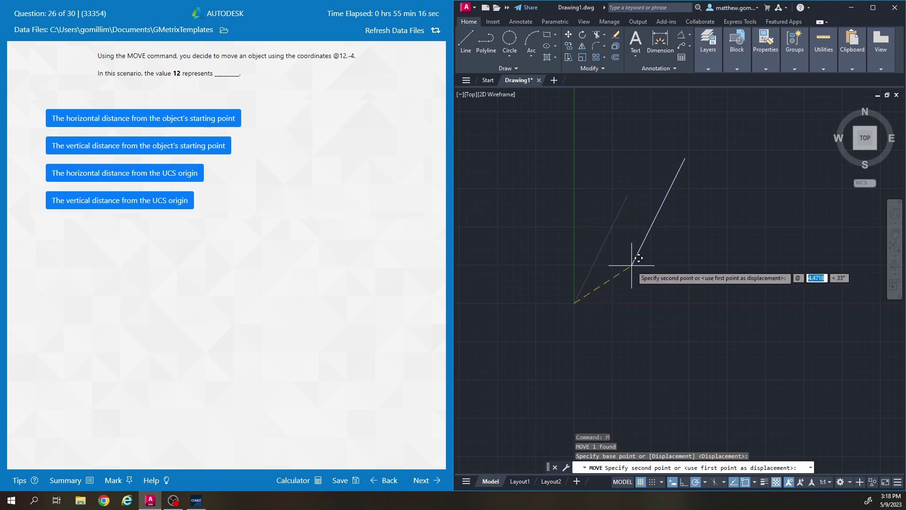
{"action": "type", "text": "12,-4"}
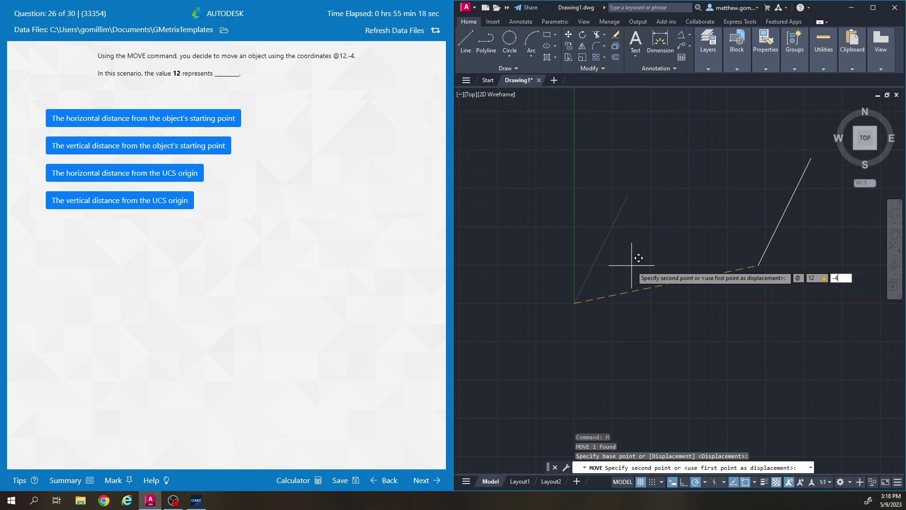
{"action": "key", "text": "Return"}
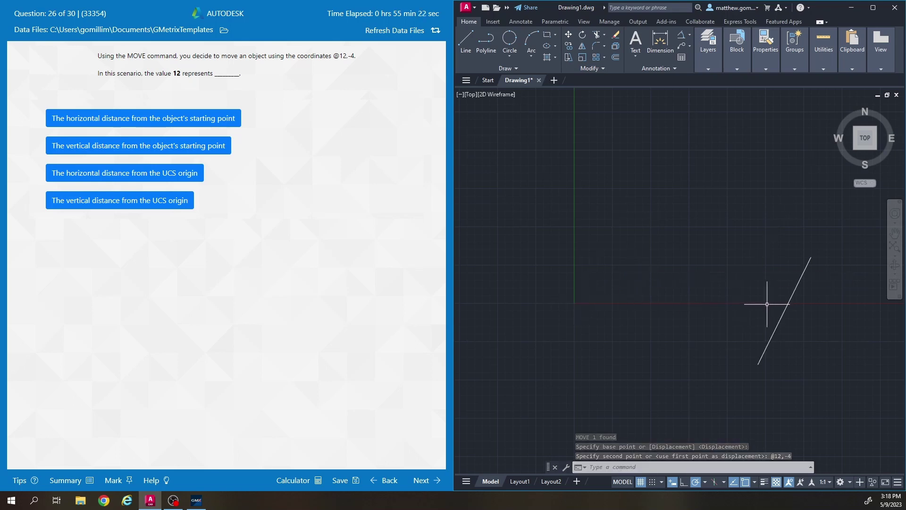
- Reselect the moved line and move it again from its lower endpoint using 12,-4
{"action": "left_click", "coordinate": [768, 364]}
{"action": "left_click", "coordinate": [759, 328]}
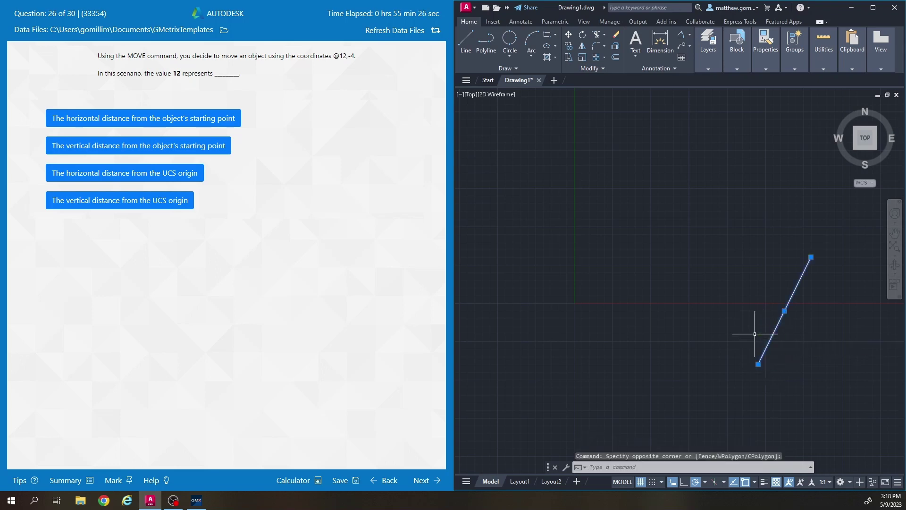
{"action": "middle_click_drag", "start_coordinate": [743, 331], "coordinate": [696, 257]}
{"action": "type", "text": "m"}
{"action": "key", "text": "Return"}
{"action": "left_click", "coordinate": [711, 290]}
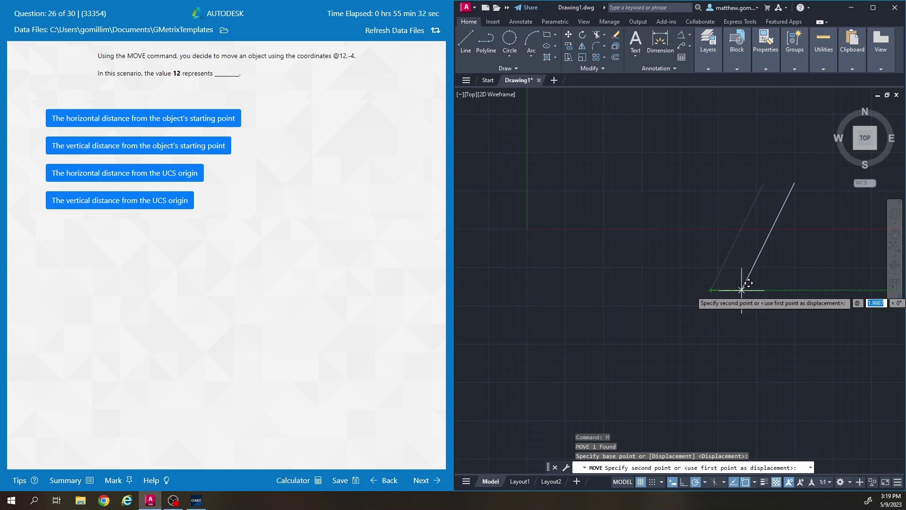
{"action": "type", "text": "12,-4"}
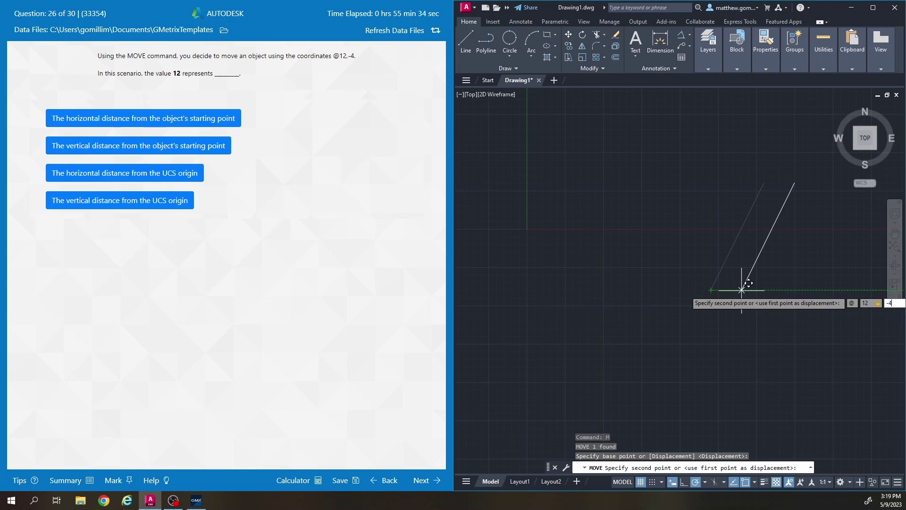
{"action": "key", "text": "Return"}
{"action": "scroll", "coordinate": [739, 288], "scroll_direction": "down", "scroll_amount": 1}
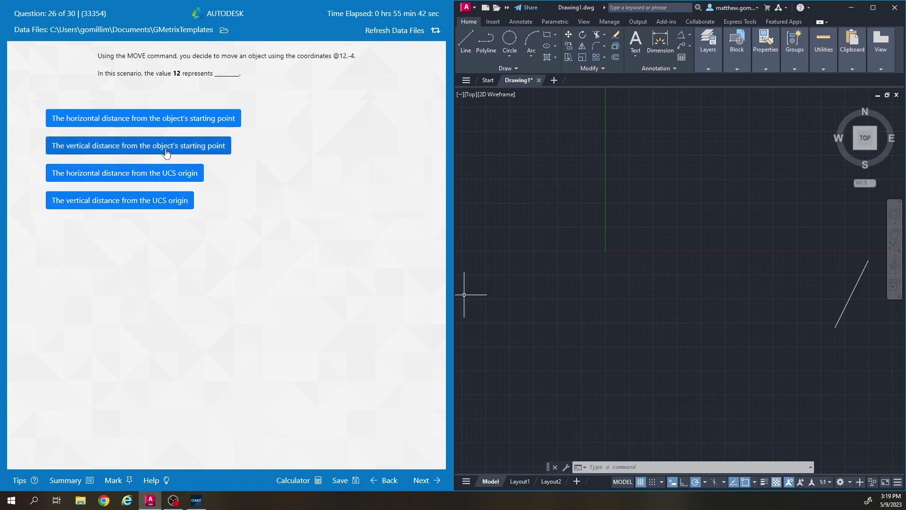
- Answer question 26 with horizontal distance from starting point, grade it, and continue
{"action": "left_click", "coordinate": [108, 121]}
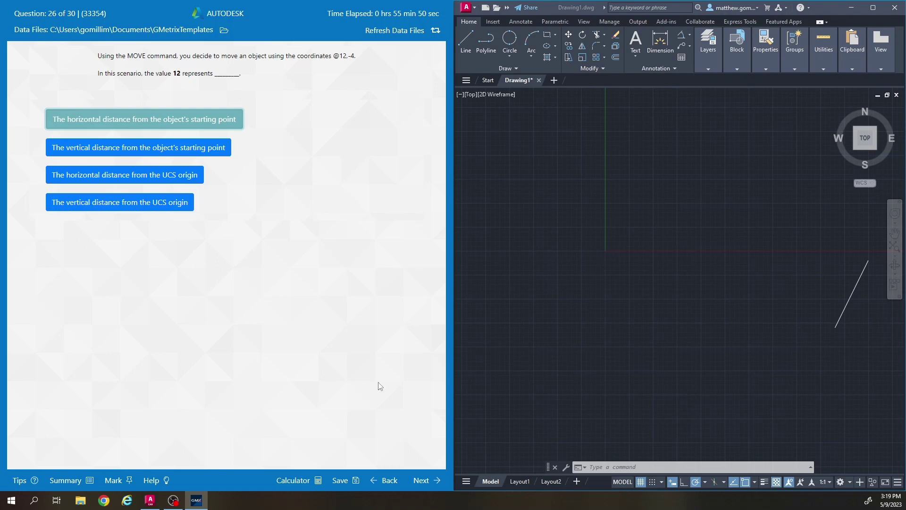
{"action": "left_click", "coordinate": [421, 479]}
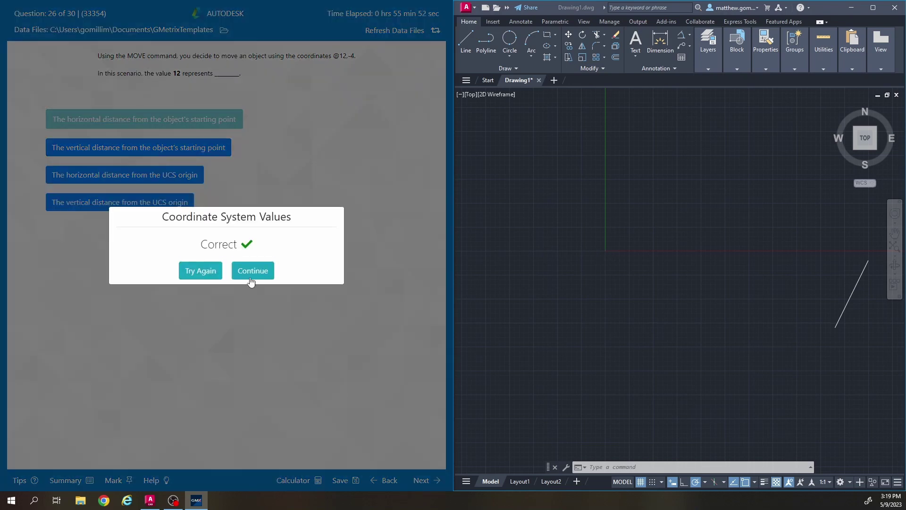
{"action": "left_click", "coordinate": [251, 282]}
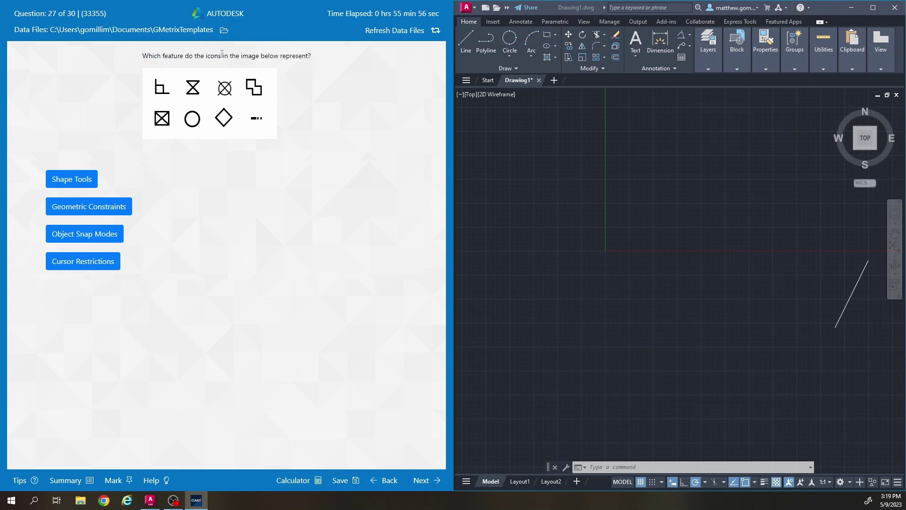
- Erase the old test line and choose Object Snap Modes for question 27
{"action": "left_click", "coordinate": [833, 328]}
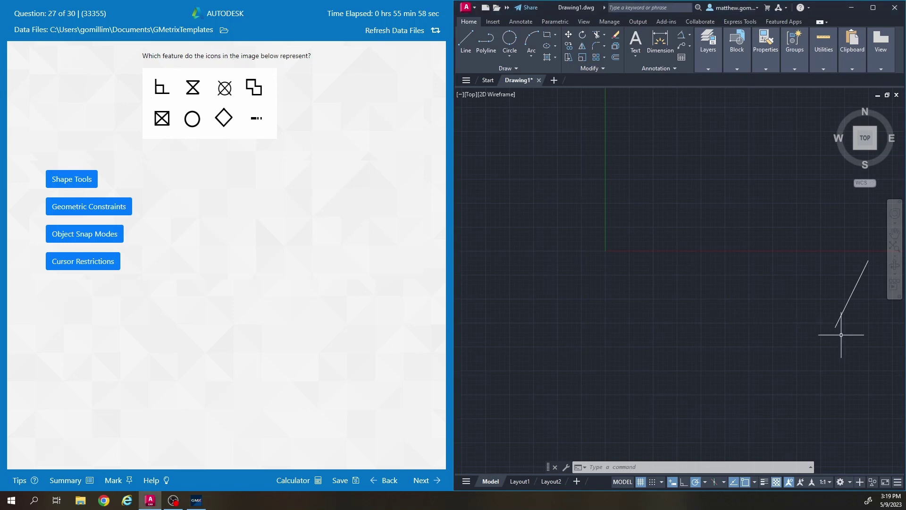
{"action": "left_click", "coordinate": [878, 352]}
{"action": "left_click", "coordinate": [802, 260]}
{"action": "key", "text": "Delete"}
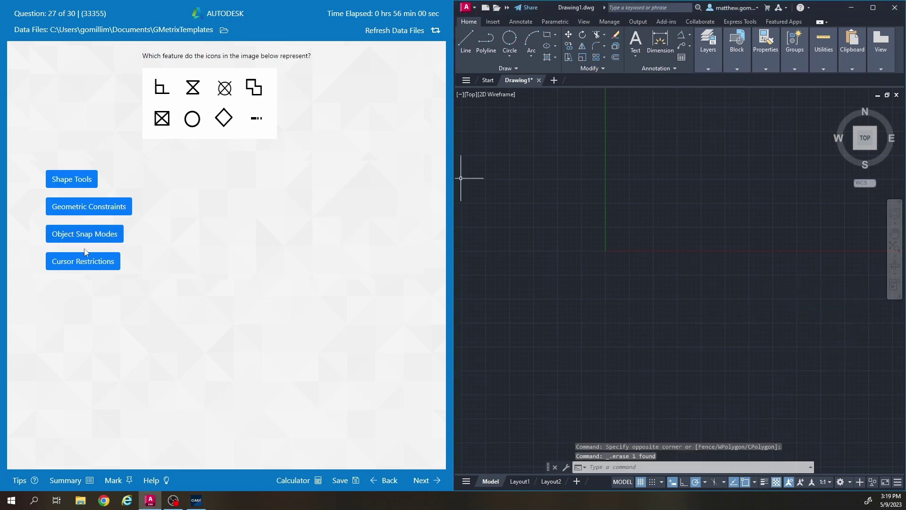
{"action": "left_click", "coordinate": [81, 236]}
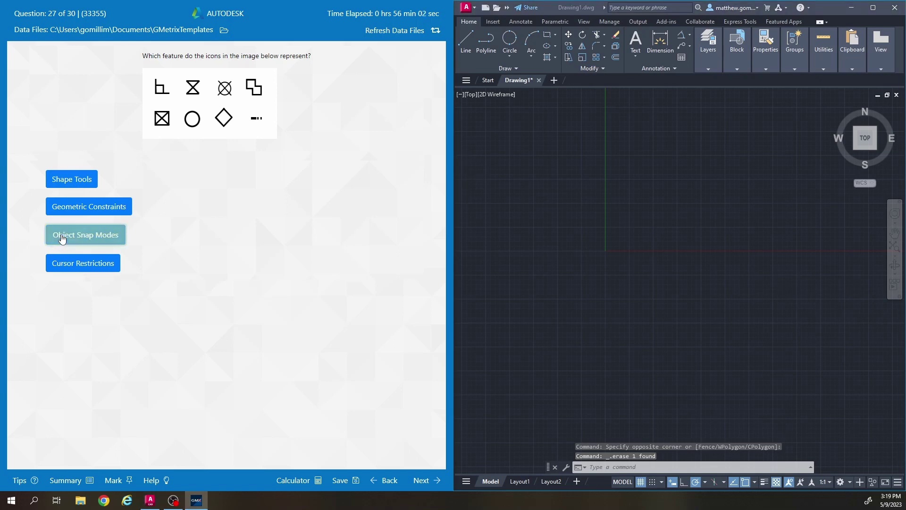
- Start a new test line with L and place its first point
{"action": "left_click", "coordinate": [621, 253]}
{"action": "scroll", "coordinate": [633, 204], "scroll_direction": "up", "scroll_amount": 1}
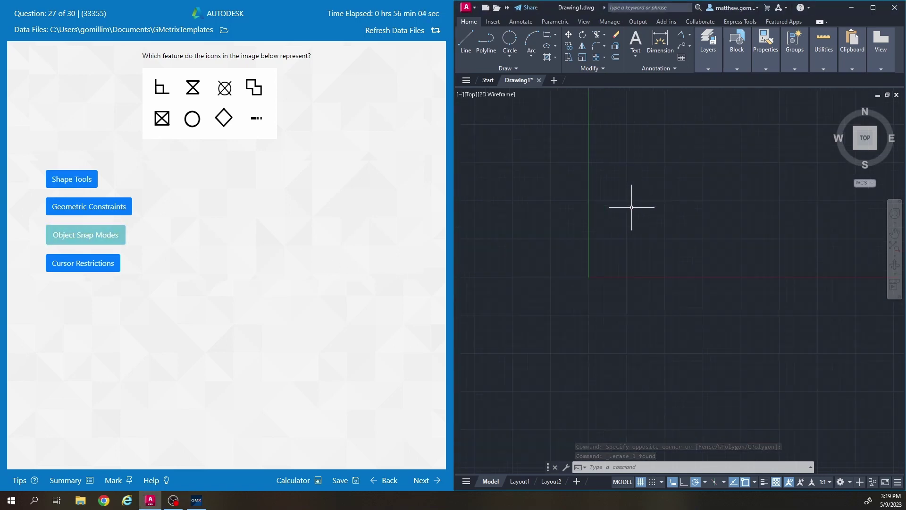
{"action": "type", "text": "os"}
{"action": "key", "text": "Escape"}
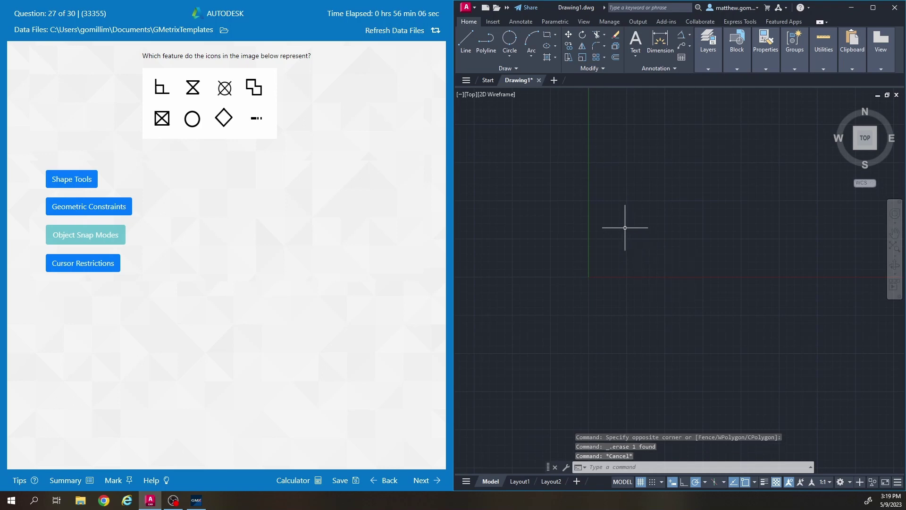
{"action": "type", "text": "l"}
{"action": "key", "text": "Return"}
{"action": "left_click", "coordinate": [603, 247]}
- Finish the diagonal test line, then crossing-select and erase it
{"action": "left_click", "coordinate": [733, 149]}
{"action": "key", "text": "Return"}
{"action": "key", "text": "Return"}
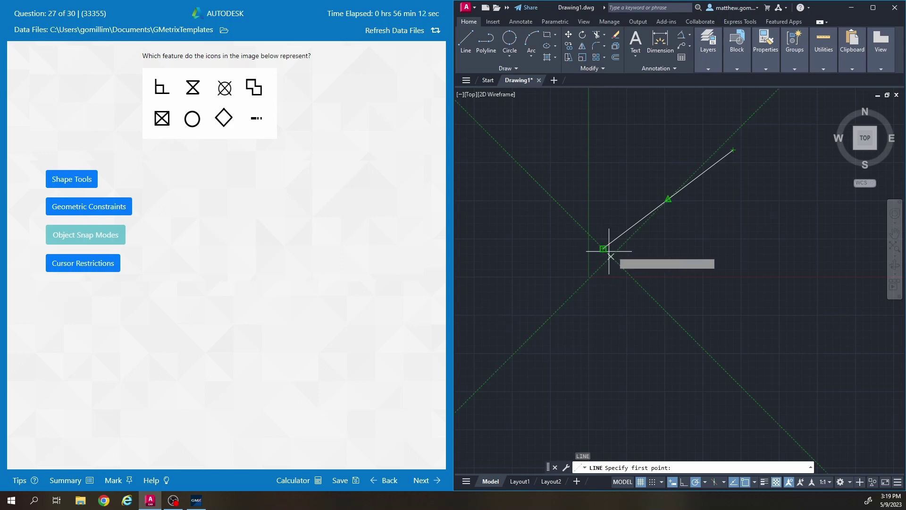
{"action": "key", "text": "Escape"}
{"action": "left_click", "coordinate": [658, 223]}
{"action": "left_click", "coordinate": [623, 193]}
{"action": "key", "text": "Delete"}
- Open the Object Snap settings with OS, close them, then grade question 27 and continue
{"action": "type", "text": "OS"}
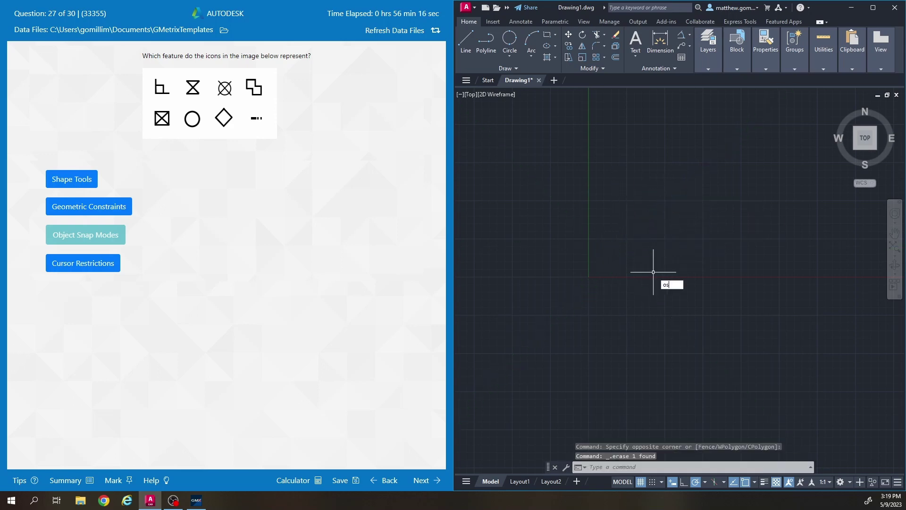
{"action": "key", "text": "Return"}
{"action": "left_click_drag", "start_coordinate": [388, 155], "coordinate": [468, 134]}
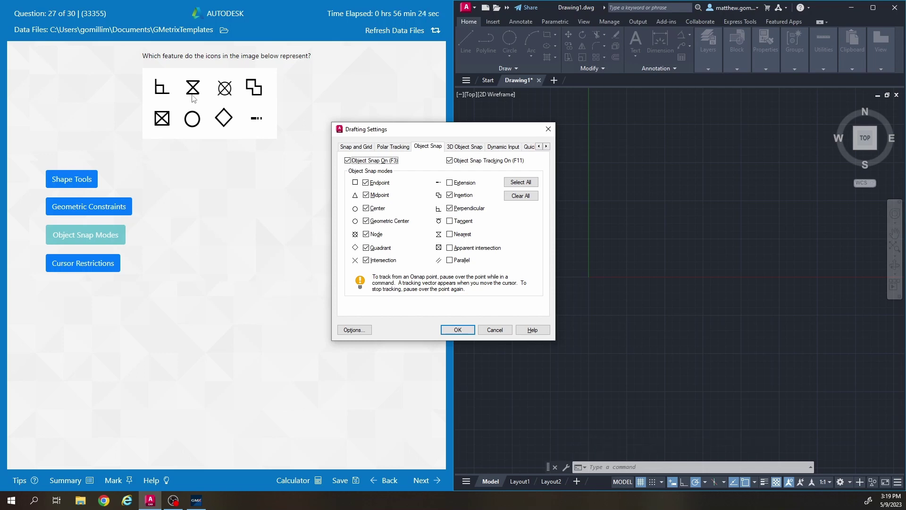
{"action": "left_click", "coordinate": [456, 329]}
{"action": "left_click", "coordinate": [422, 480]}
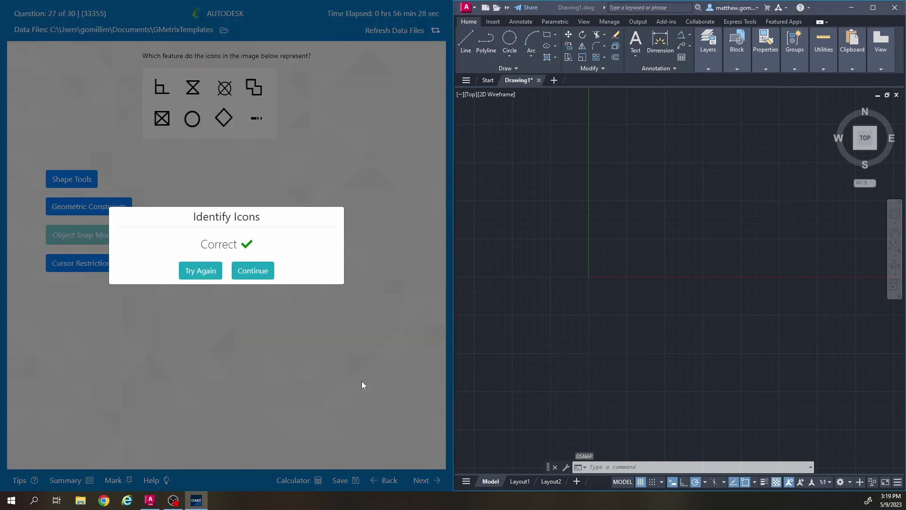
{"action": "left_click", "coordinate": [255, 272]}
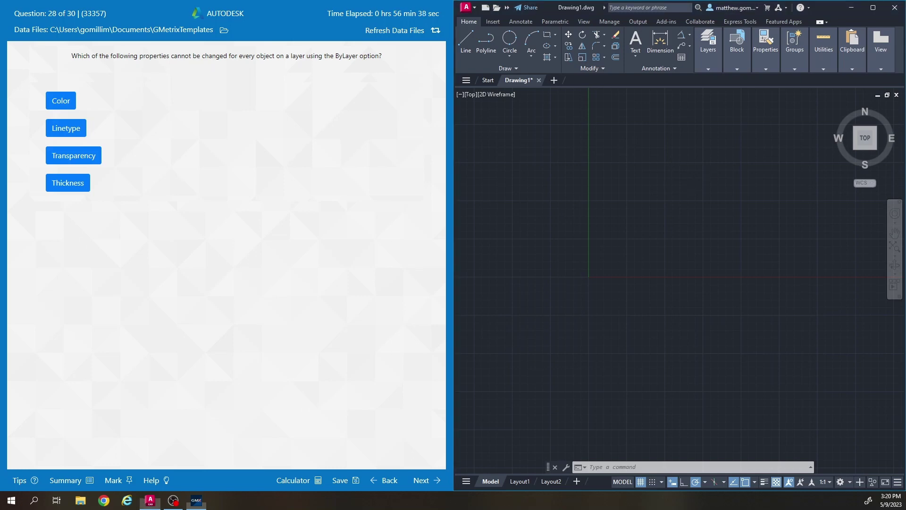
- Reopen home.dwg from Recent Documents, zoom in, and select the room outline
{"action": "left_click", "coordinate": [466, 8]}
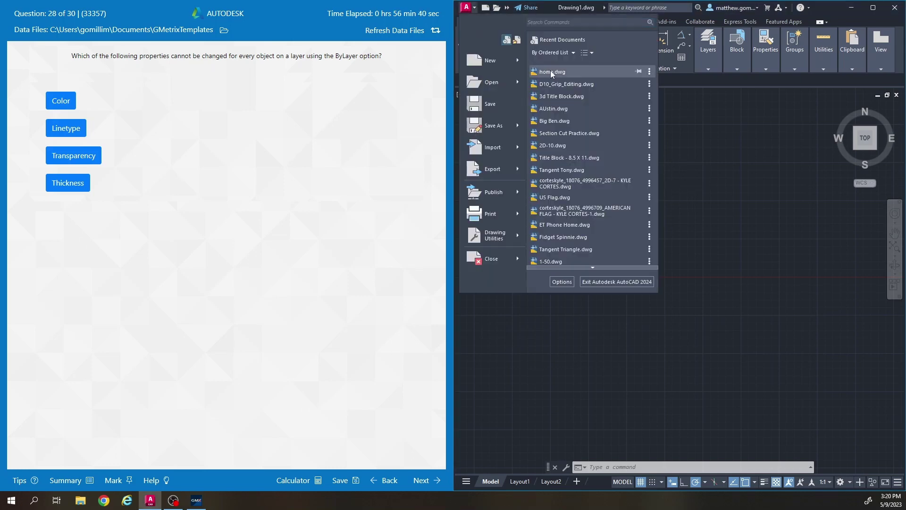
{"action": "left_click", "coordinate": [551, 71]}
{"action": "scroll", "coordinate": [575, 336], "scroll_direction": "up", "scroll_amount": 8}
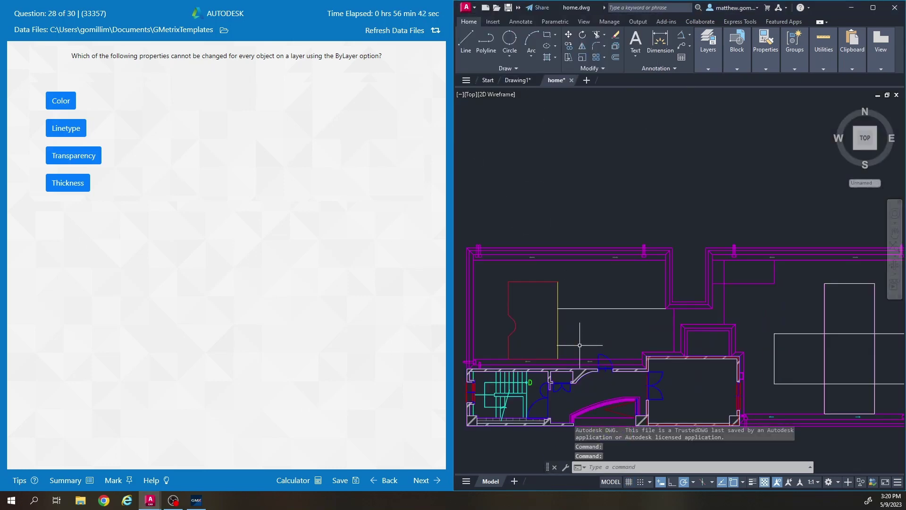
{"action": "left_click", "coordinate": [576, 228]}
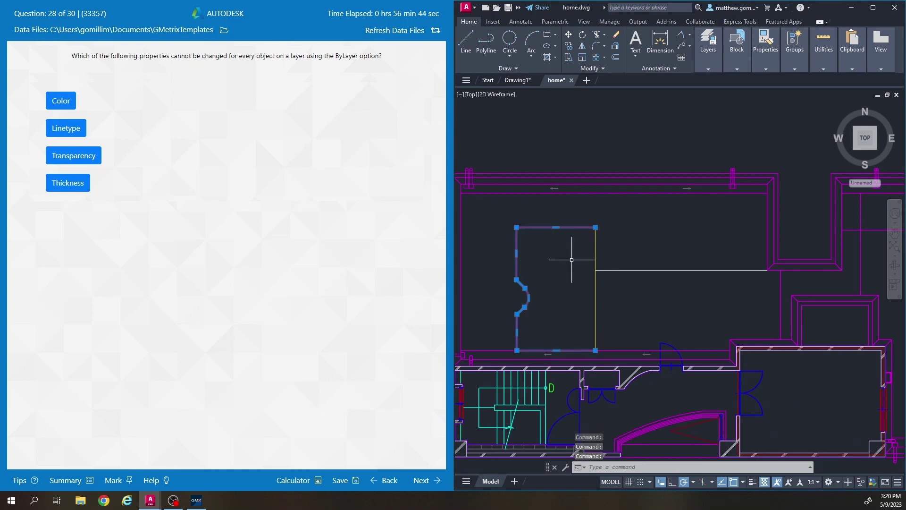
- Centre the room, review the quick property settings, and choose Transparency for question 28
{"action": "middle_click_drag", "start_coordinate": [576, 257], "coordinate": [661, 226]}
{"action": "left_click", "coordinate": [758, 61]}
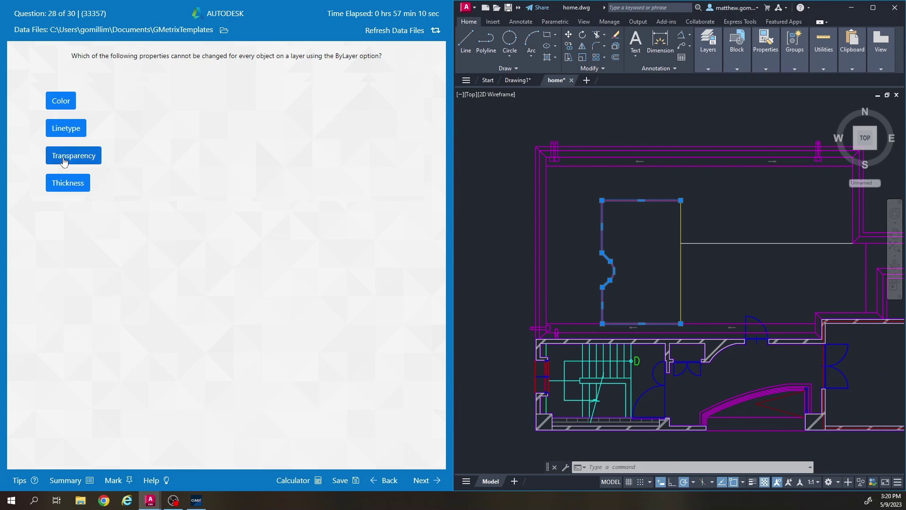
{"action": "left_click", "coordinate": [64, 162]}
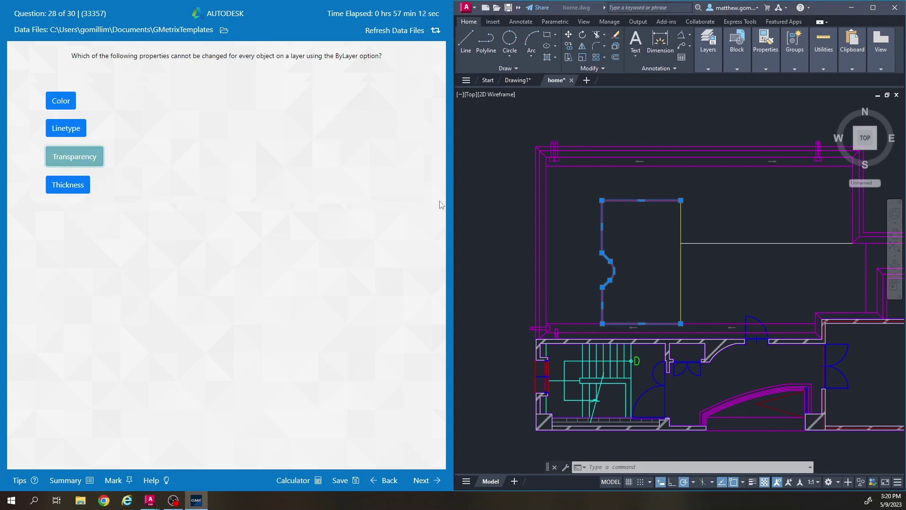
{"action": "left_click", "coordinate": [769, 56]}
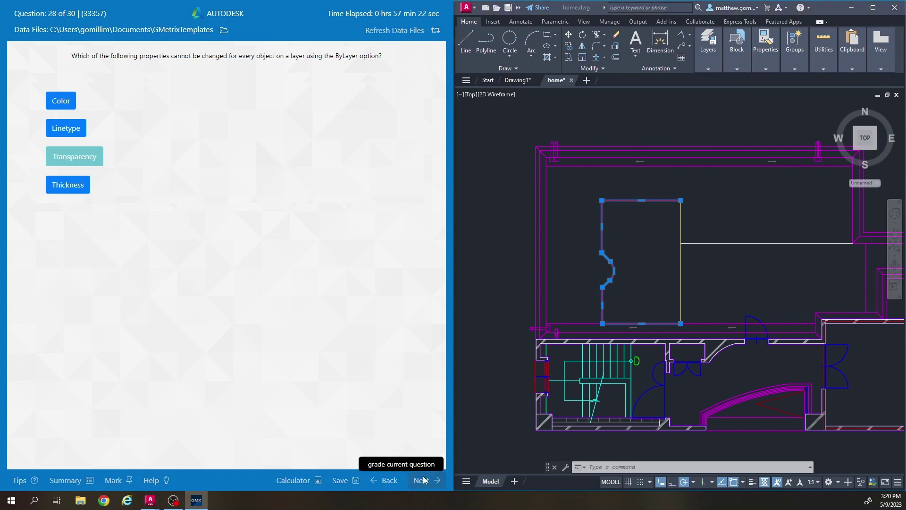
- Grade question 28 as incorrect, retry it, and expand the Layers panel
{"action": "left_click", "coordinate": [408, 461]}
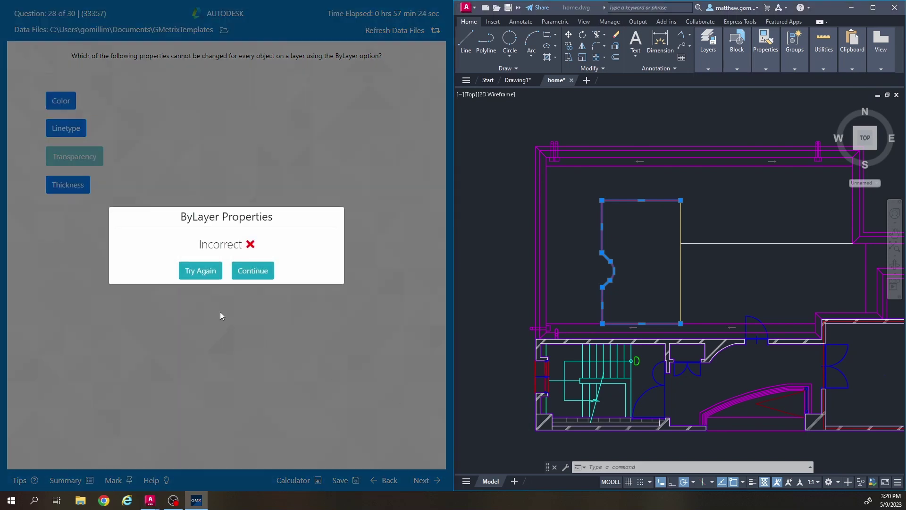
{"action": "left_click", "coordinate": [198, 272]}
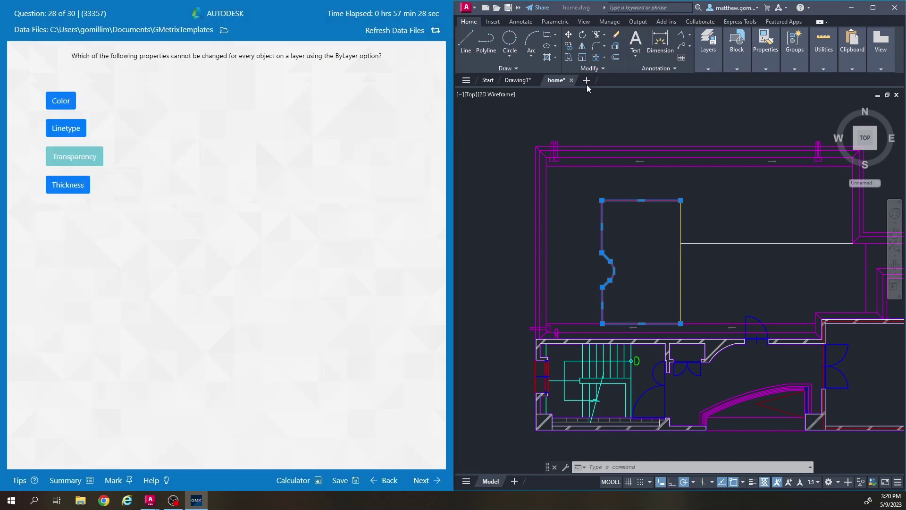
{"action": "left_click", "coordinate": [708, 49]}
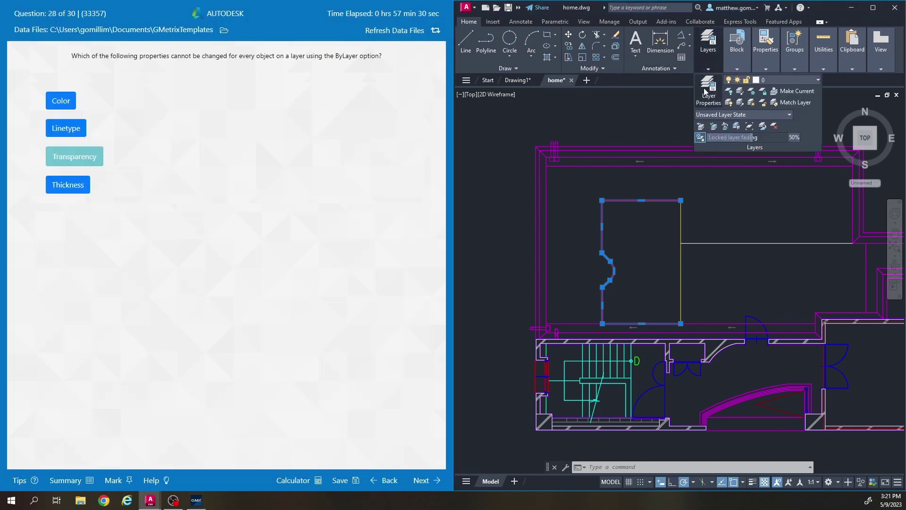
- Review the Linetype and Lineweight columns in Layer Properties, then choose Thickness for question 28
{"action": "key", "text": "Escape"}
{"action": "key", "text": "Escape"}
{"action": "key", "text": "Escape"}
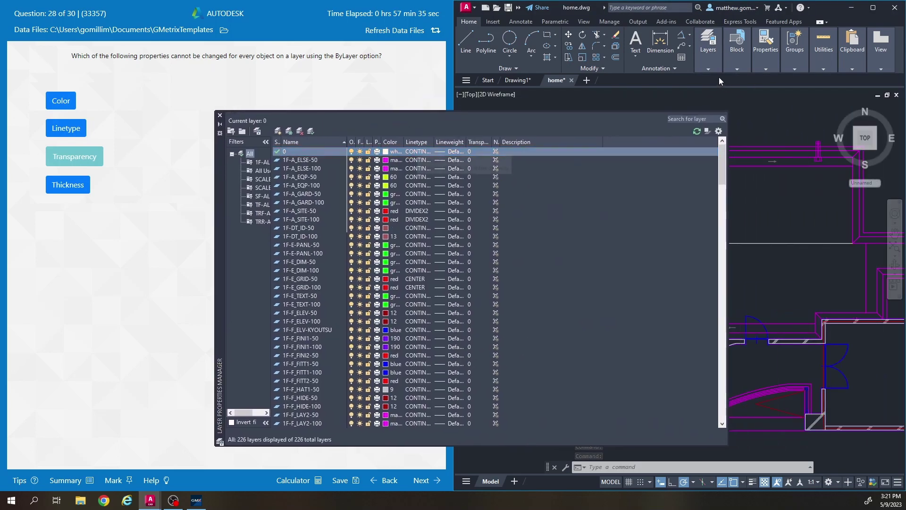
{"action": "left_click", "coordinate": [769, 52]}
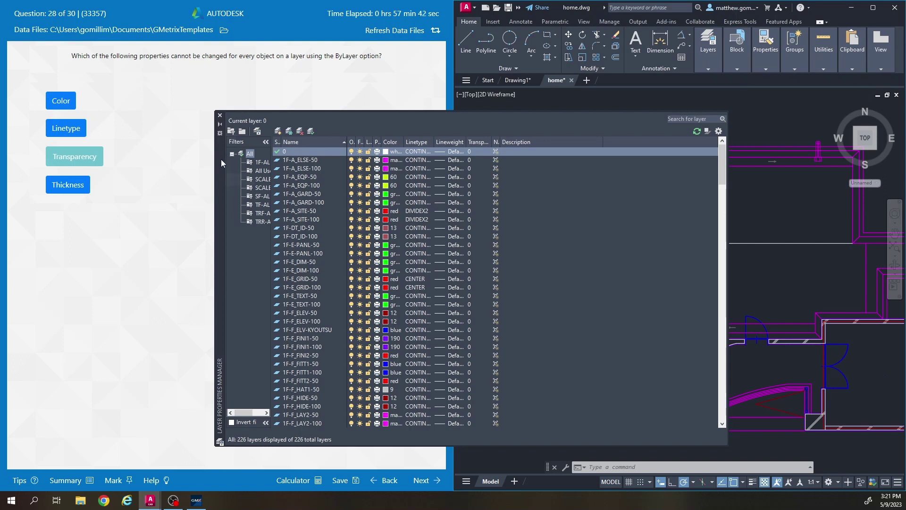
{"action": "left_click_drag", "start_coordinate": [433, 141], "coordinate": [591, 142]}
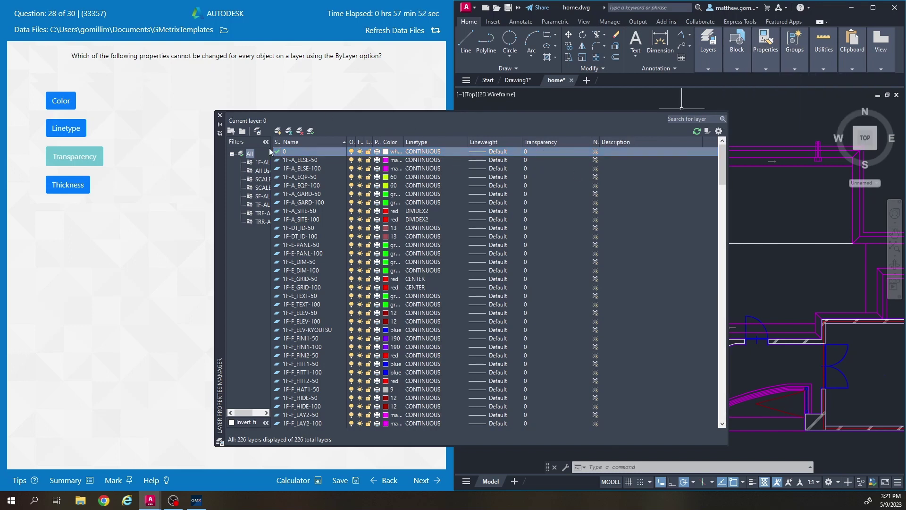
{"action": "left_click", "coordinate": [219, 115]}
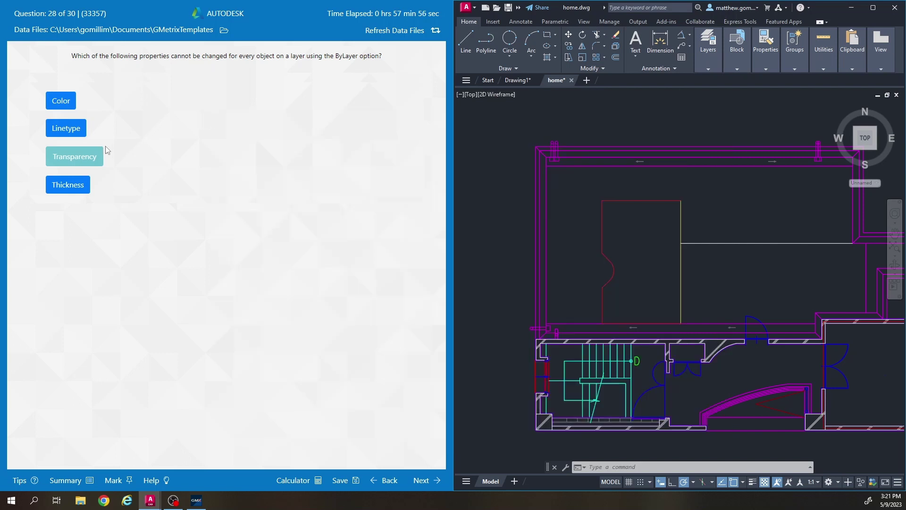
{"action": "left_click", "coordinate": [75, 185]}
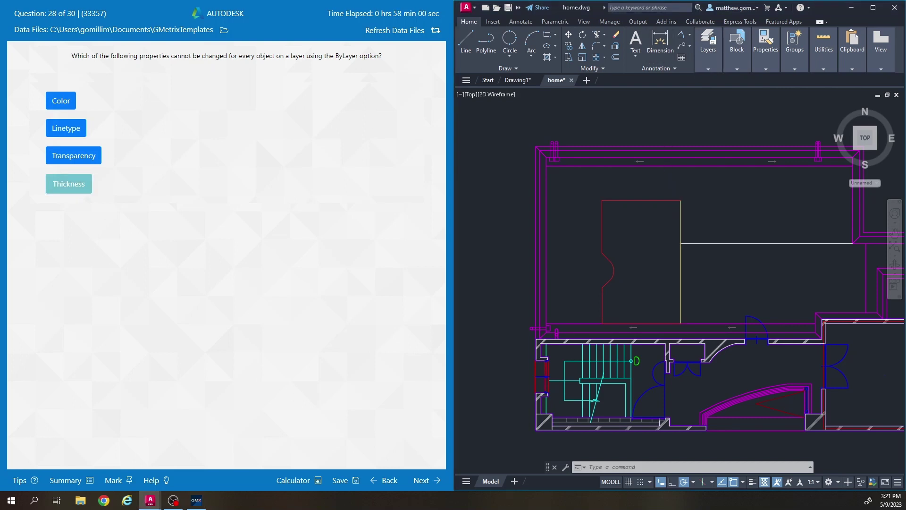
- Inspect the yellow vertical line's properties in the Properties palette and quick properties
{"action": "left_click", "coordinate": [680, 213]}
{"action": "right_click", "coordinate": [702, 212]}
{"action": "left_click", "coordinate": [726, 422]}
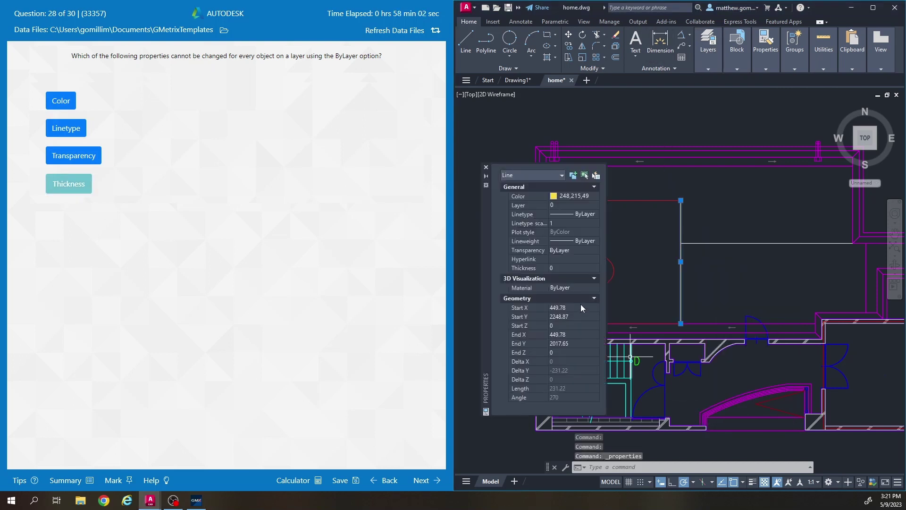
{"action": "left_click", "coordinate": [794, 50]}
{"action": "left_click", "coordinate": [765, 63]}
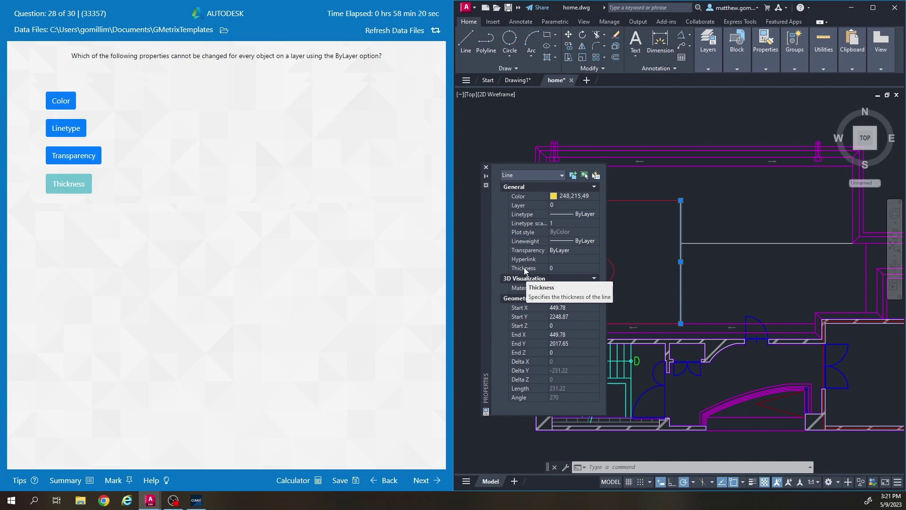
{"action": "mouse_move", "coordinate": [766, 56]}
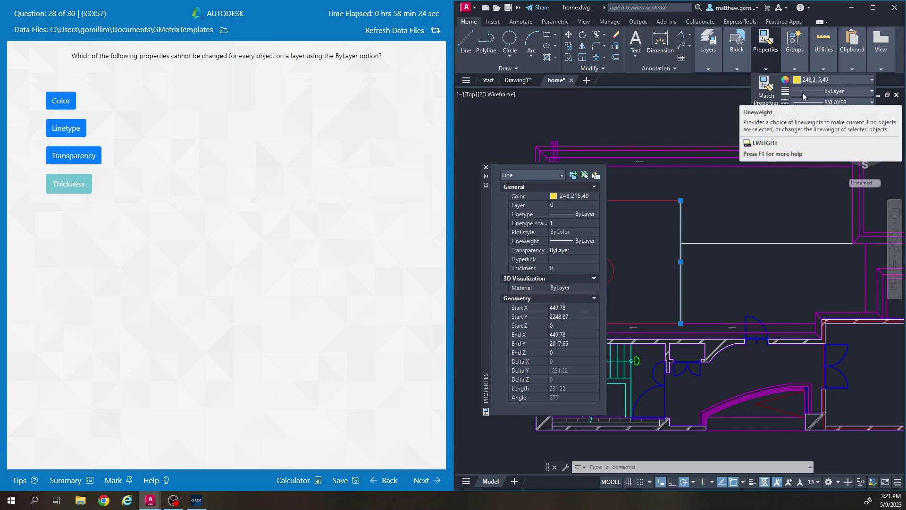
- Clear the selection, zoom out, and start a new blank Drawing2
{"action": "scroll", "coordinate": [704, 192], "scroll_direction": "up", "scroll_amount": 3}
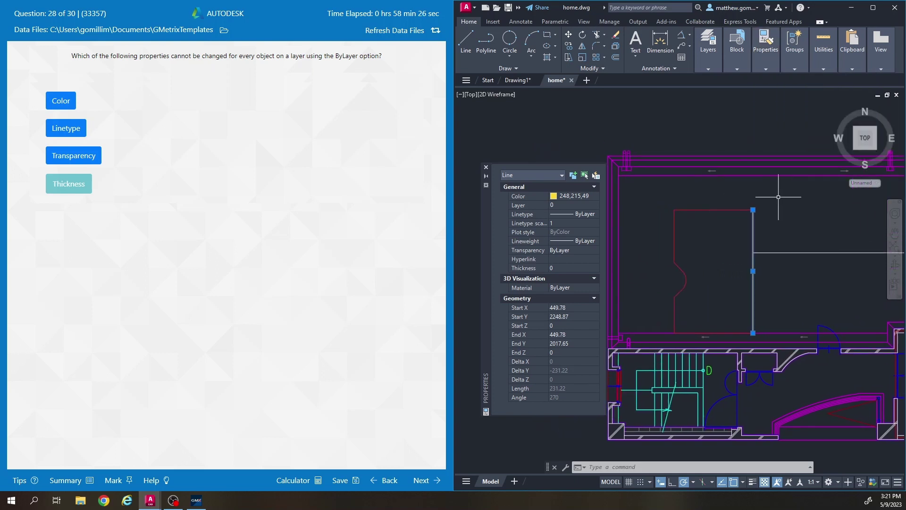
{"action": "key", "text": "Escape"}
{"action": "scroll", "coordinate": [673, 212], "scroll_direction": "down", "scroll_amount": 8}
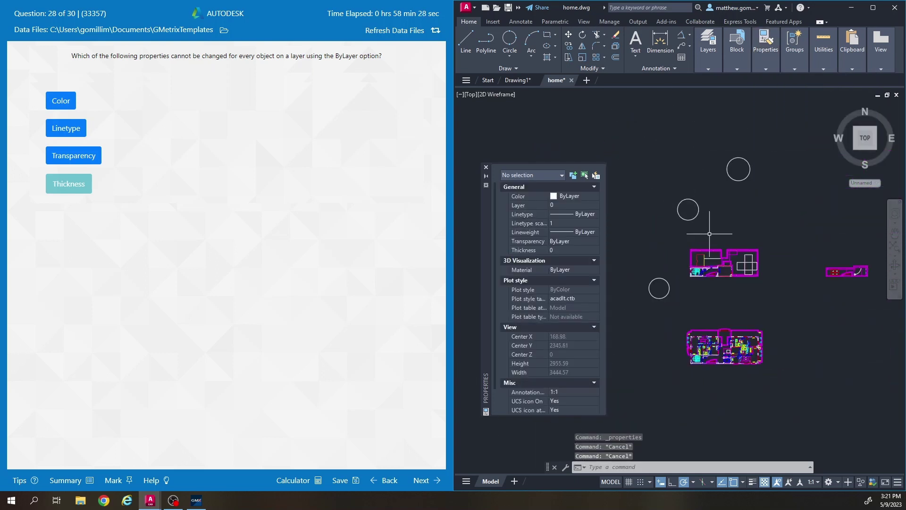
{"action": "left_click", "coordinate": [586, 80]}
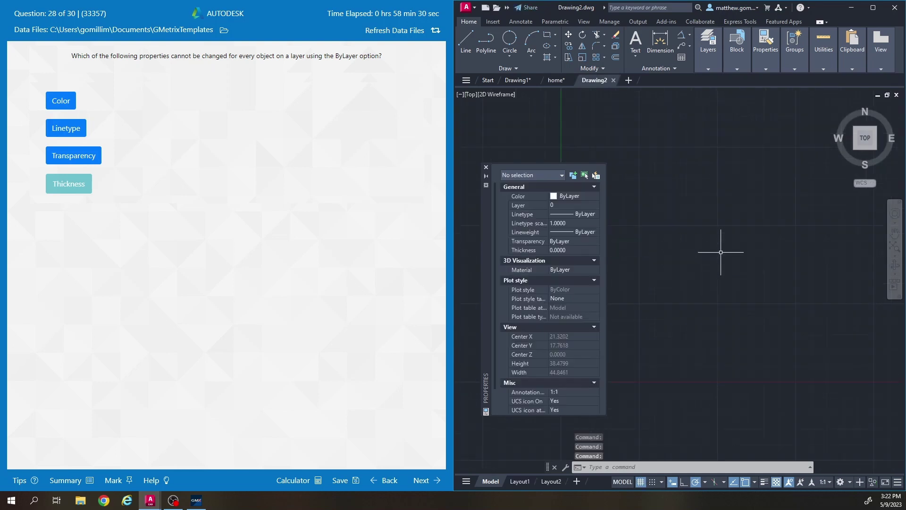
- Draw a diagonal test line rising to the right and window-select it
{"action": "middle_click_drag", "start_coordinate": [781, 267], "coordinate": [832, 267]}
{"action": "type", "text": "l"}
{"action": "key", "text": "Return"}
{"action": "left_click", "coordinate": [680, 248]}
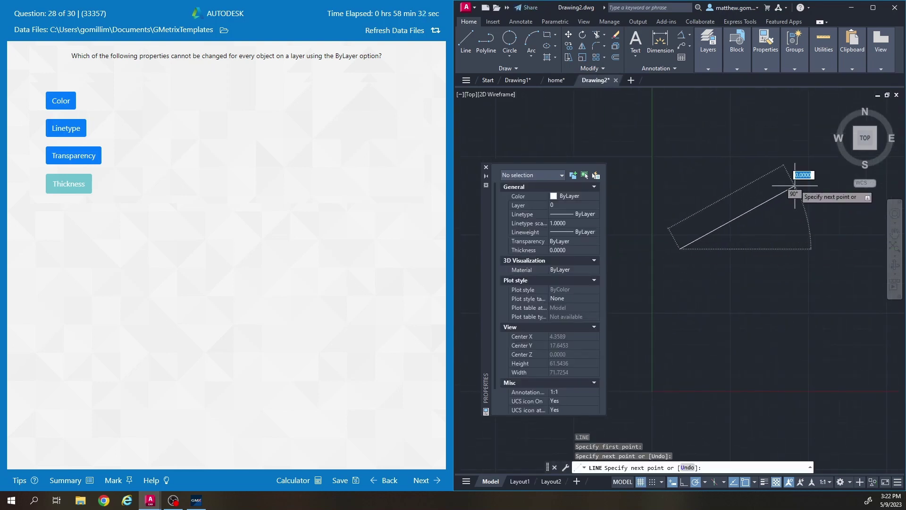
{"action": "left_click", "coordinate": [794, 185]}
{"action": "key", "text": "Escape"}
{"action": "key", "text": "Escape"}
{"action": "left_click", "coordinate": [783, 207]}
{"action": "left_click", "coordinate": [743, 137]}
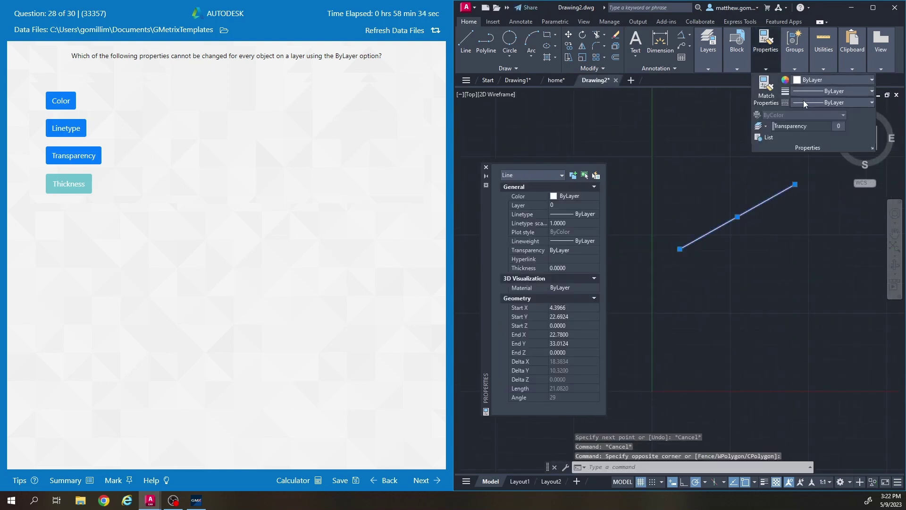
- Set the line's lineweight to 0.70 mm, turn on lineweight display, and orbit the view
{"action": "left_click", "coordinate": [805, 95]}
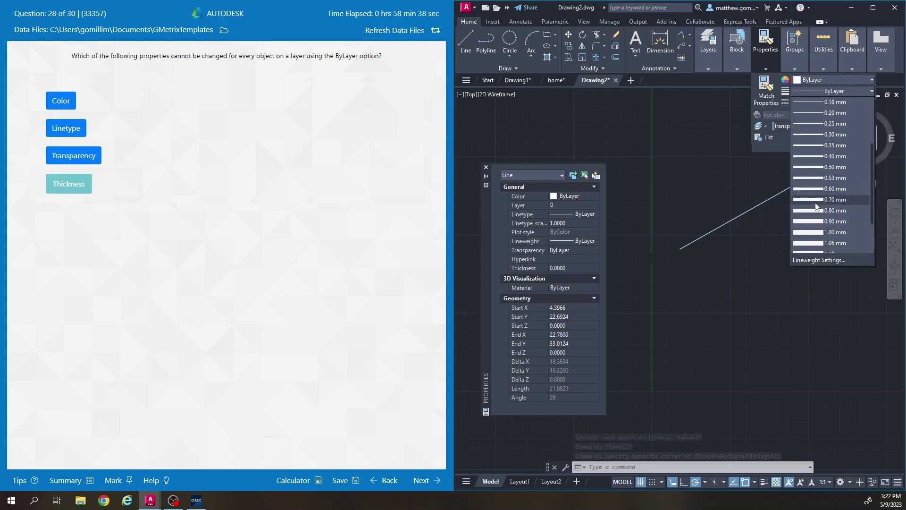
{"action": "left_click", "coordinate": [816, 199]}
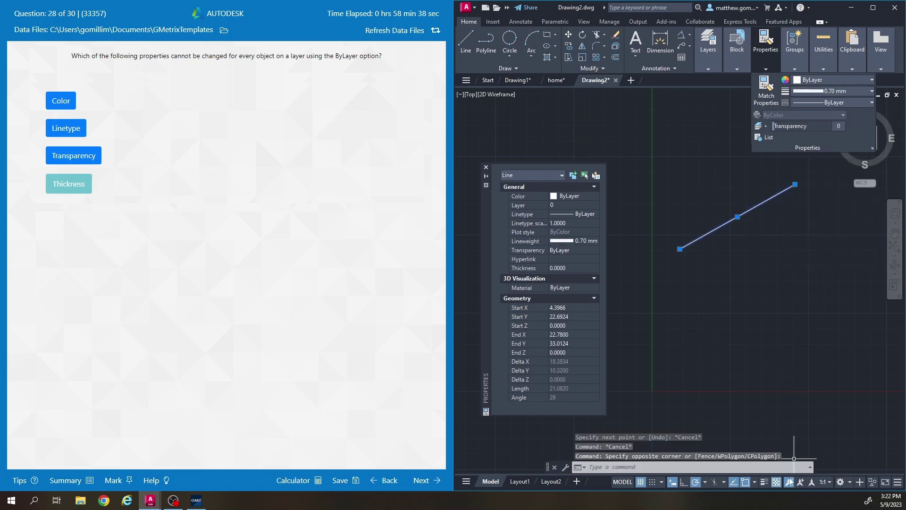
{"action": "left_click", "coordinate": [765, 482]}
{"action": "scroll", "coordinate": [777, 190], "scroll_direction": "up", "scroll_amount": 2}
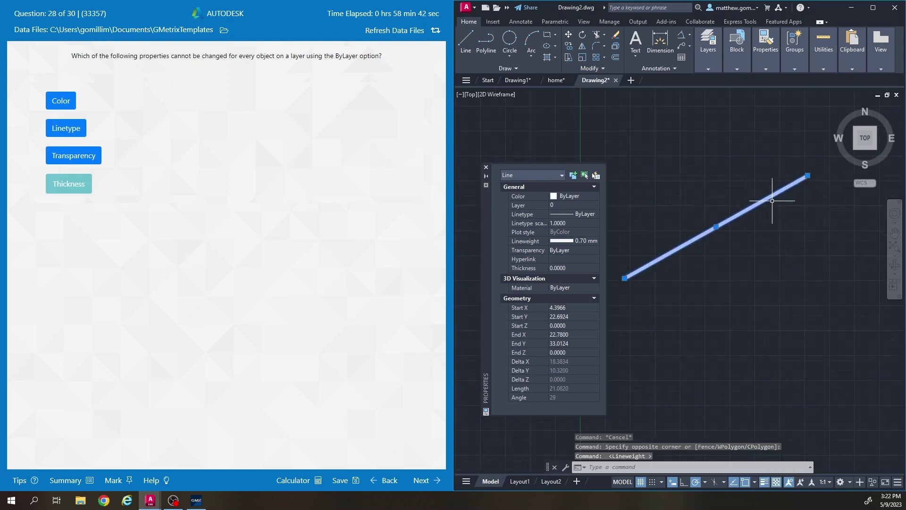
{"action": "key", "text": "Escape"}
{"action": "key", "text": "Escape"}
{"action": "middle_click_drag", "start_coordinate": [781, 233], "coordinate": [802, 155], "text": "shift"}
{"action": "middle_click_drag", "start_coordinate": [694, 262], "coordinate": [698, 281], "text": "shift"}
{"action": "left_click", "coordinate": [673, 268]}
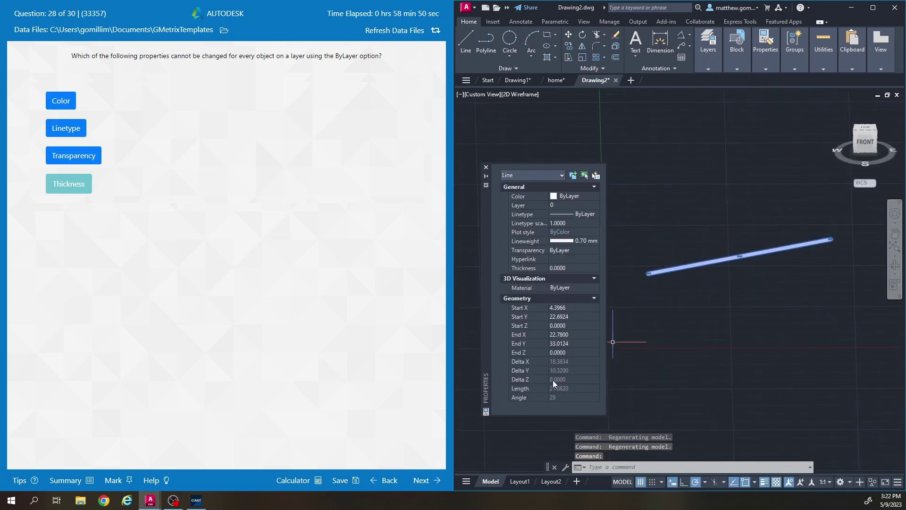
- Give the line a thickness of 5, orbit to see it obliquely, and apply the Hidden visual style
{"action": "left_click", "coordinate": [571, 268]}
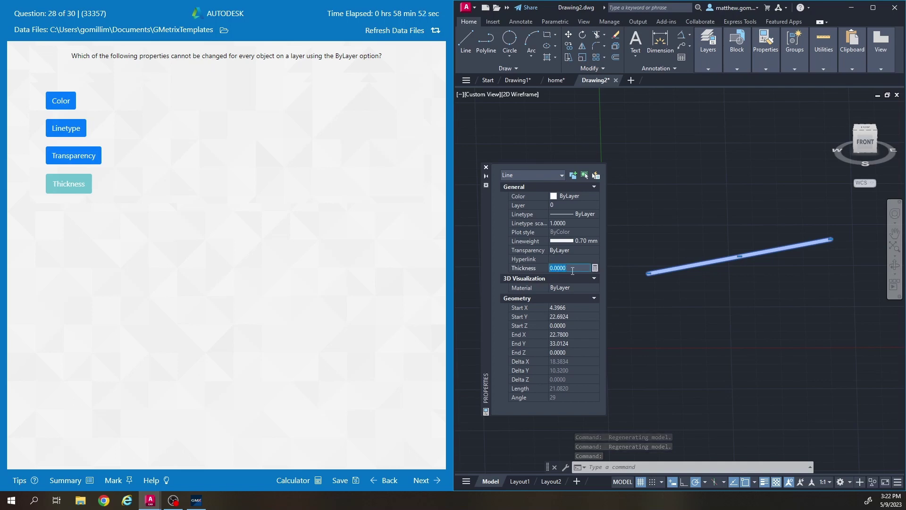
{"action": "type", "text": "5"}
{"action": "key", "text": "Return"}
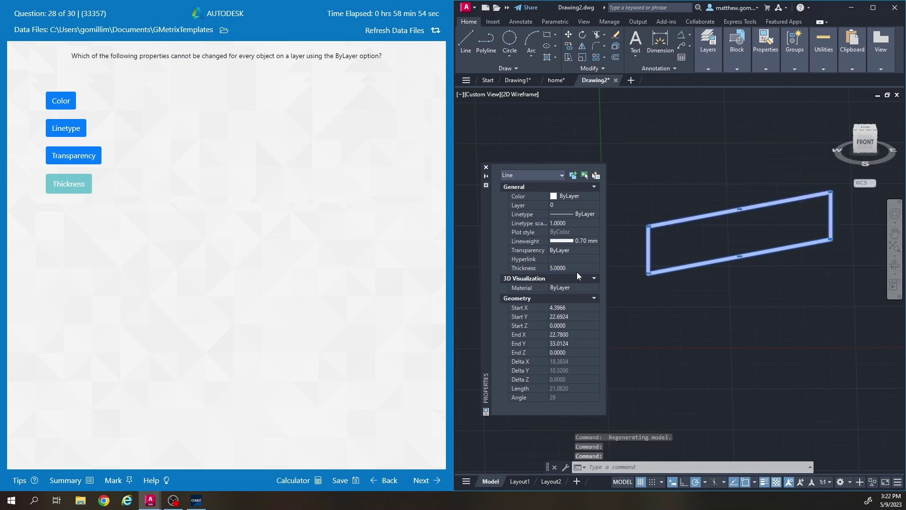
{"action": "mouse_move", "coordinate": [678, 277]}
{"action": "middle_mouse_down", "text": "shift"}
{"action": "mouse_move", "coordinate": [701, 289]}
{"action": "mouse_move", "coordinate": [691, 277]}
{"action": "middle_mouse_up", "text": "shift"}
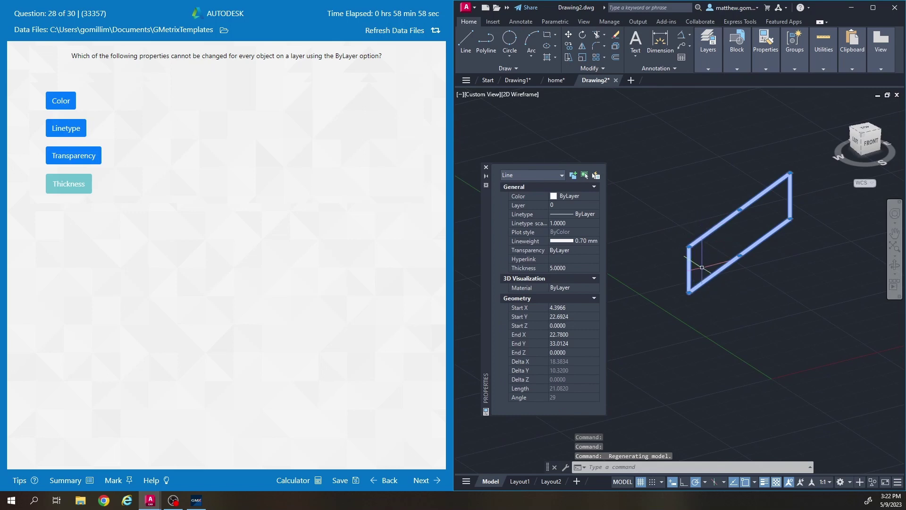
{"action": "left_click", "coordinate": [520, 95]}
{"action": "left_click", "coordinate": [554, 140]}
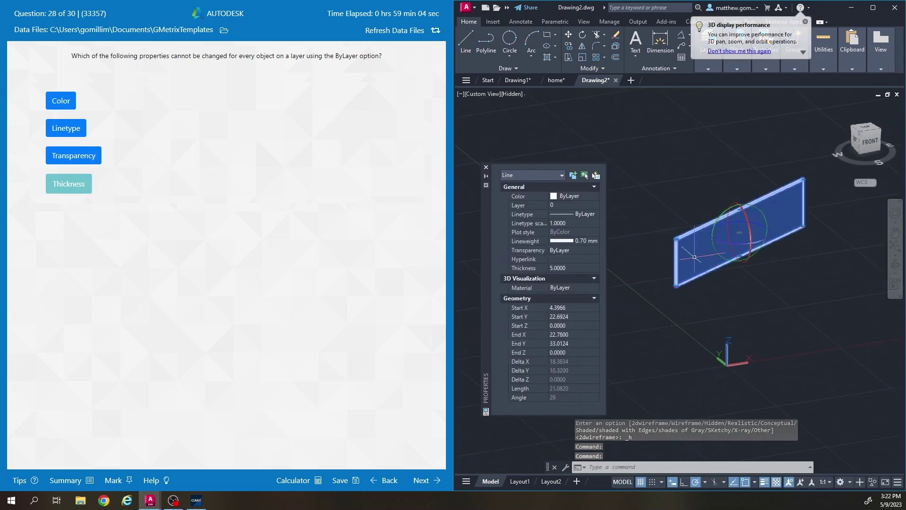
- Change the line's thickness to 7 and return to the Top view
{"action": "left_click", "coordinate": [561, 268]}
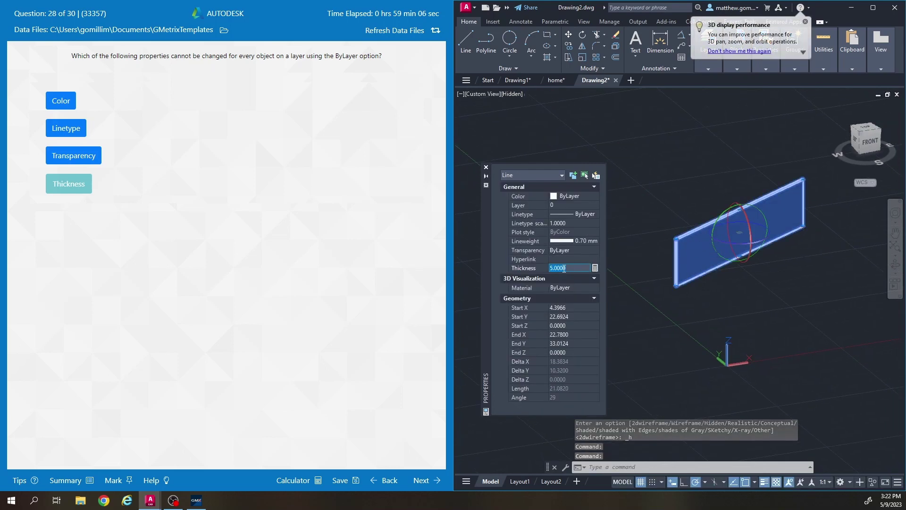
{"action": "type", "text": "7"}
{"action": "key", "text": "Return"}
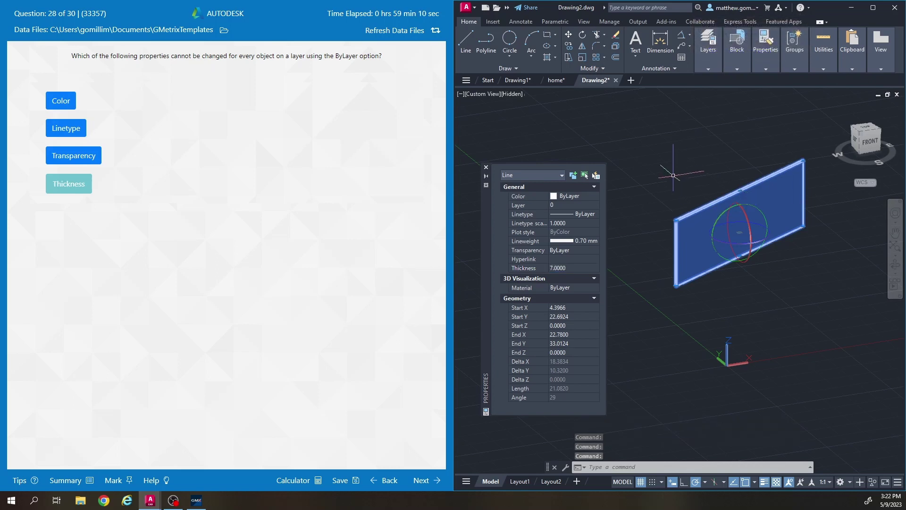
{"action": "left_click", "coordinate": [865, 127]}
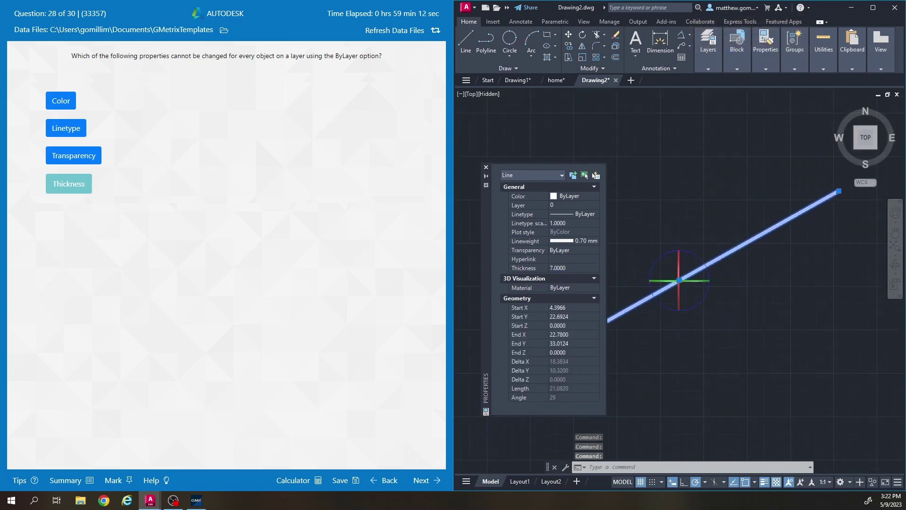
{"action": "key", "text": "Escape"}
{"action": "key", "text": "Escape"}
- Answer Thickness for question 28 in GMetrix, grade it, and continue to question 29
{"action": "left_click", "coordinate": [137, 200]}
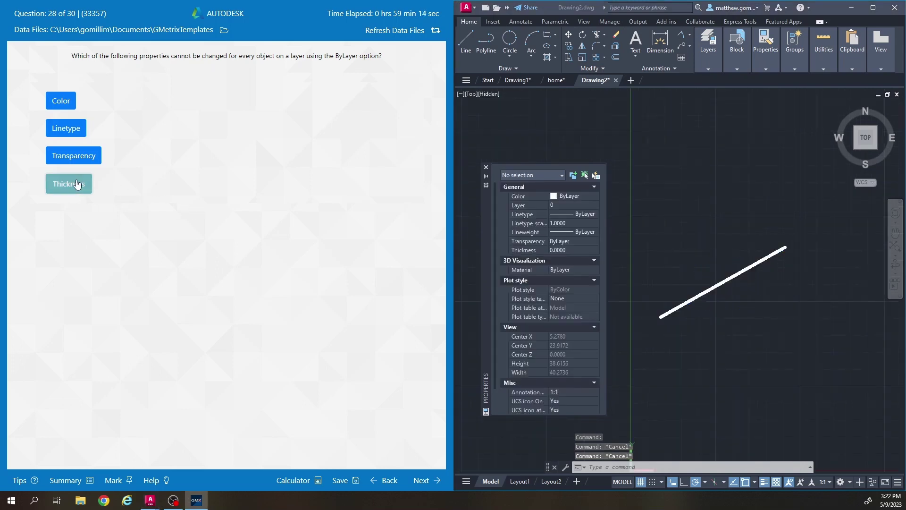
{"action": "left_click", "coordinate": [405, 461]}
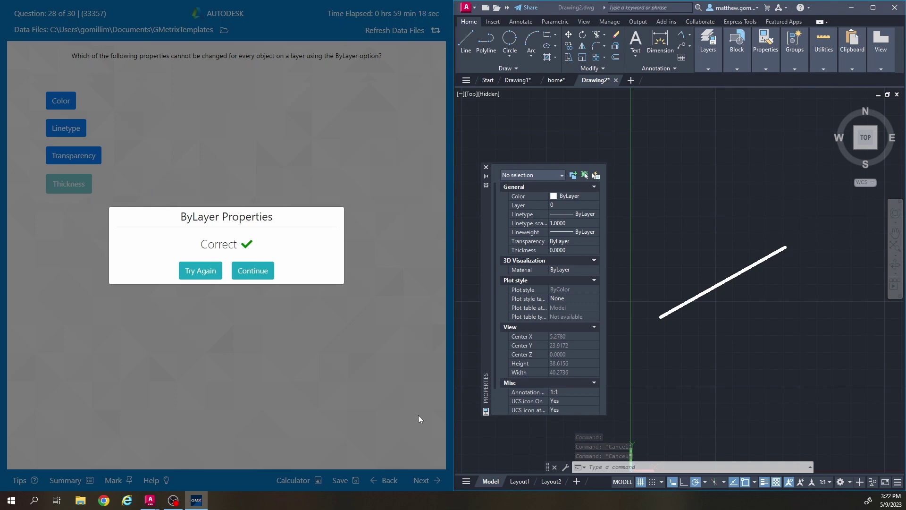
{"action": "left_click", "coordinate": [243, 272]}
- Close the Properties palette and pan the drawing to clear space
{"action": "left_click", "coordinate": [486, 168]}
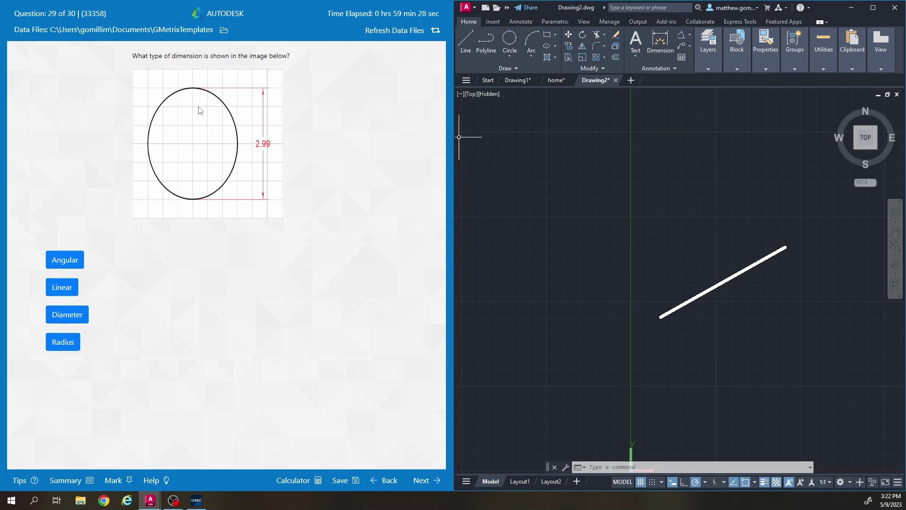
{"action": "scroll", "coordinate": [623, 162], "scroll_direction": "down", "scroll_amount": 3}
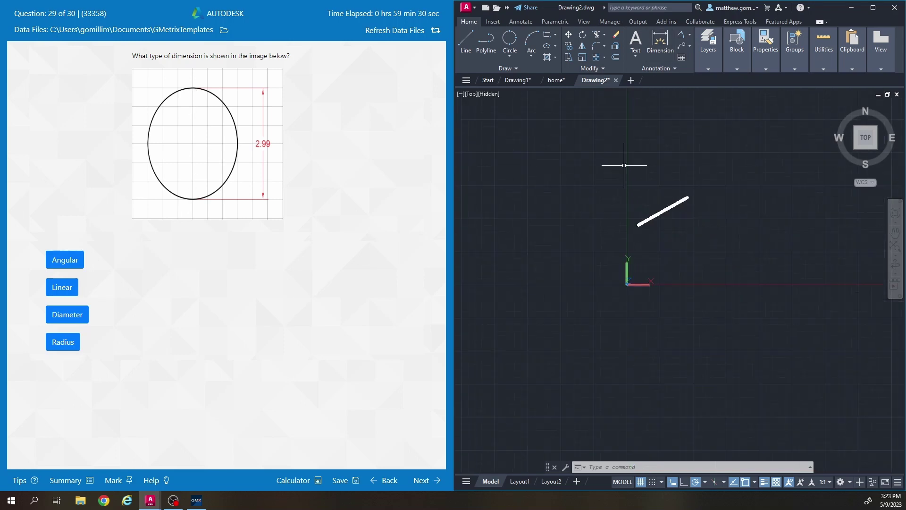
{"action": "middle_click_drag", "start_coordinate": [623, 162], "coordinate": [519, 269]}
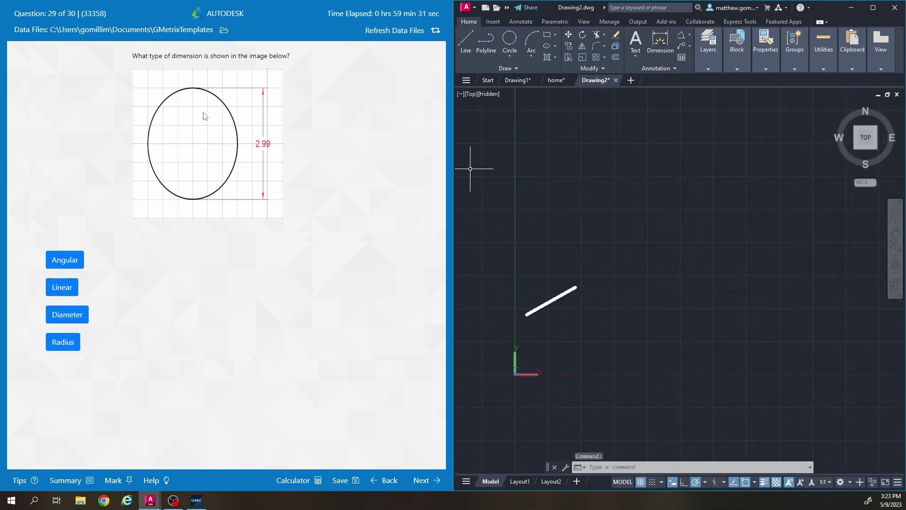
- Draw a tall Center ellipse beside the thick line
{"action": "left_click", "coordinate": [556, 47]}
{"action": "left_click", "coordinate": [564, 63]}
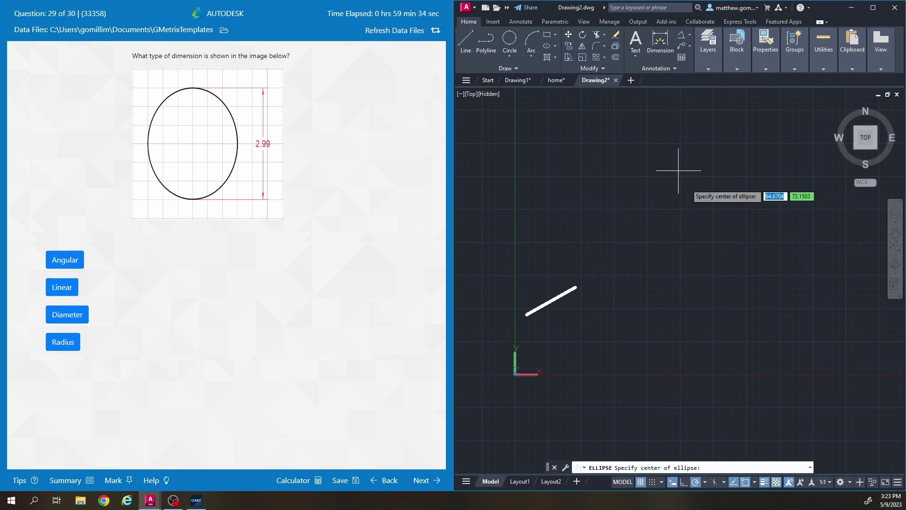
{"action": "left_click", "coordinate": [661, 219]}
{"action": "left_click", "coordinate": [772, 220]}
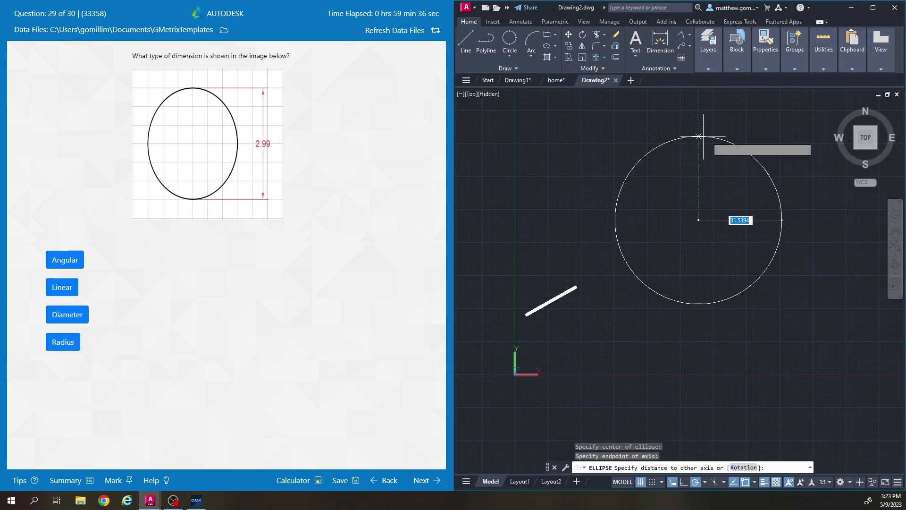
{"action": "left_click", "coordinate": [727, 182]}
{"action": "key", "text": "Escape"}
{"action": "key", "text": "Escape"}
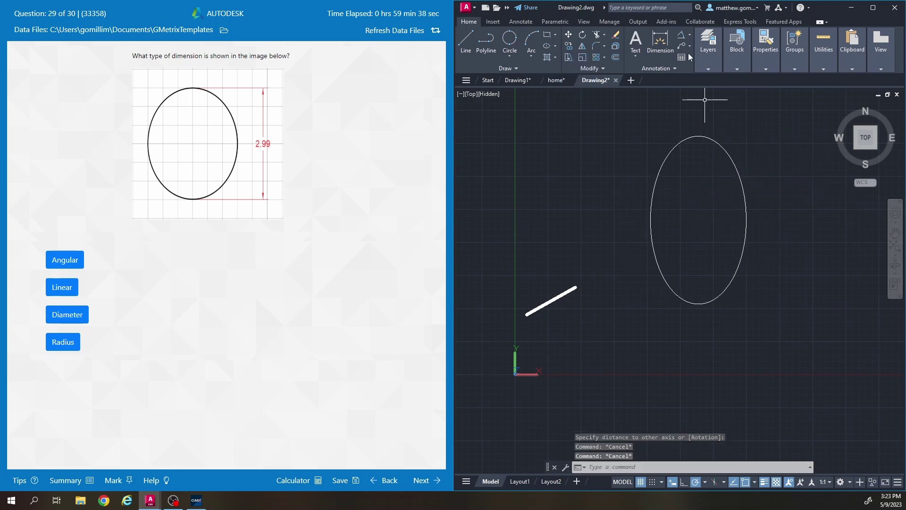
{"action": "left_click", "coordinate": [690, 36]}
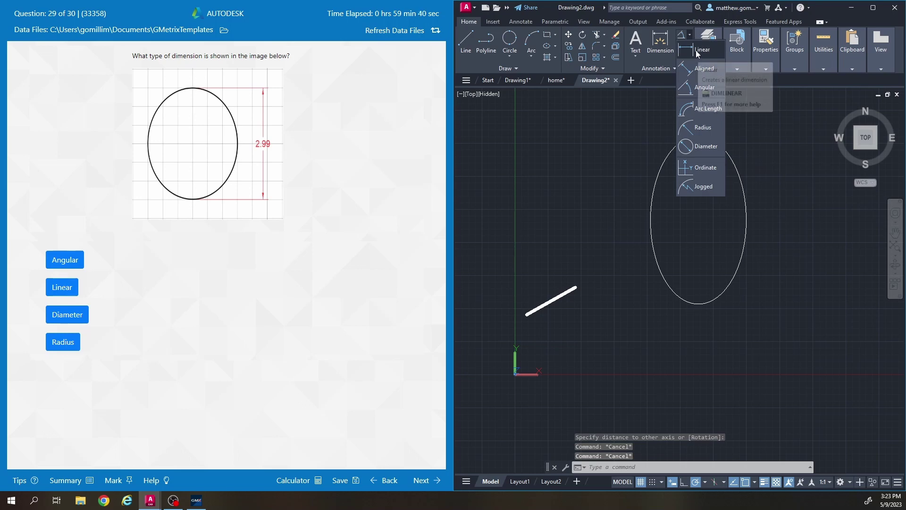
- Add a vertical linear dimension of the ellipse's height to its right
{"action": "left_click", "coordinate": [697, 50]}
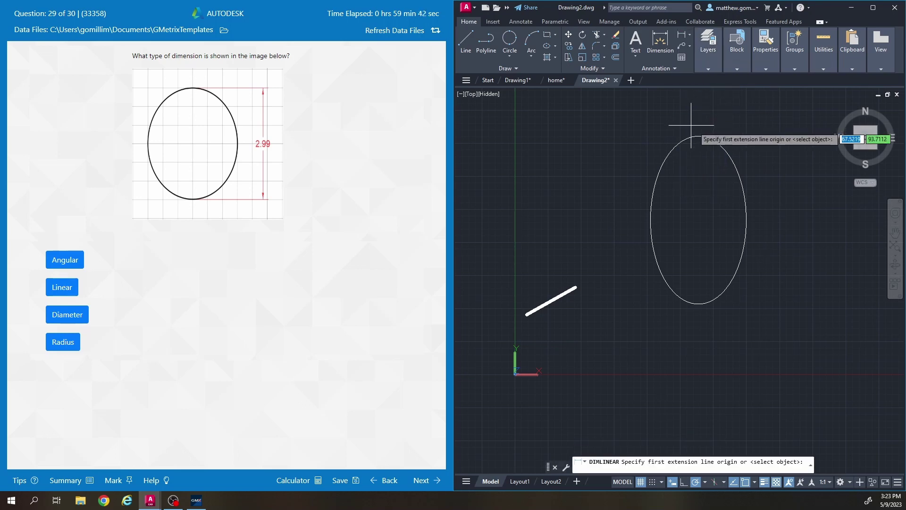
{"action": "left_click", "coordinate": [699, 137]}
{"action": "left_click", "coordinate": [704, 304]}
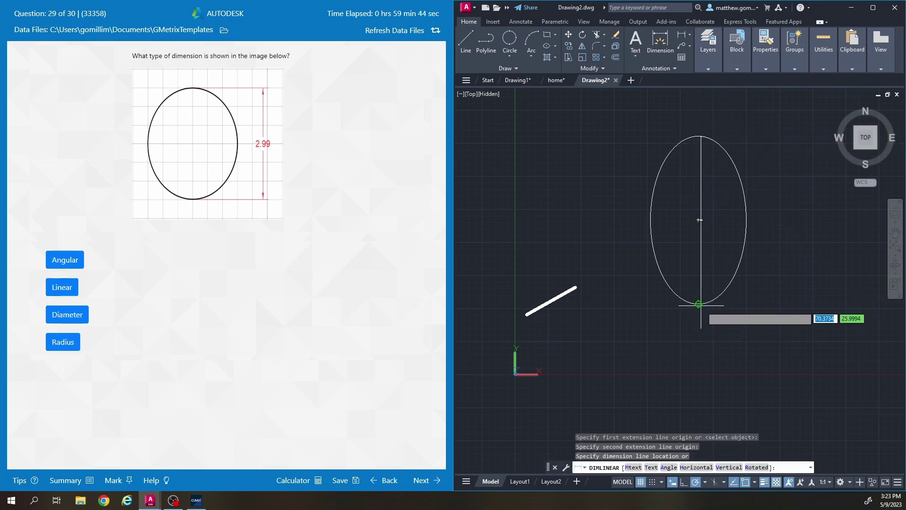
{"action": "left_click", "coordinate": [779, 219]}
{"action": "scroll", "coordinate": [768, 215], "scroll_direction": "up", "scroll_amount": 3}
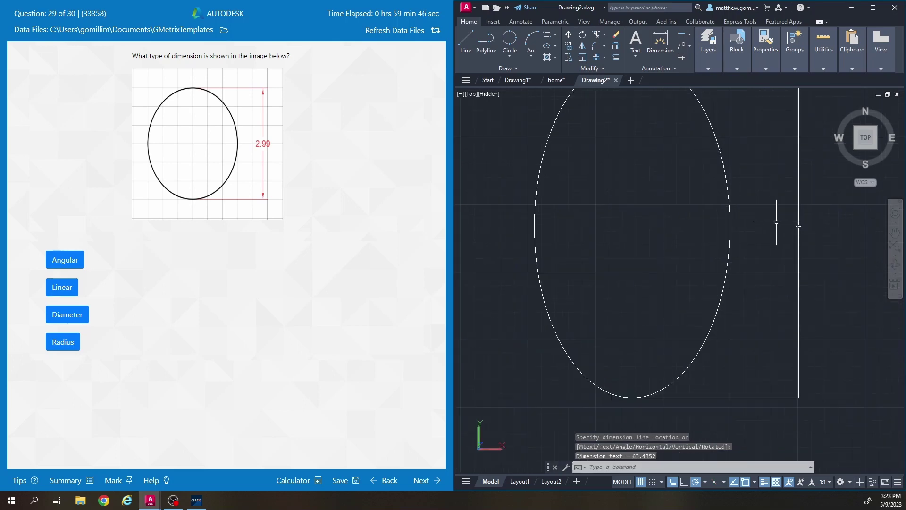
{"action": "scroll", "coordinate": [809, 228], "scroll_direction": "down", "scroll_amount": 5}
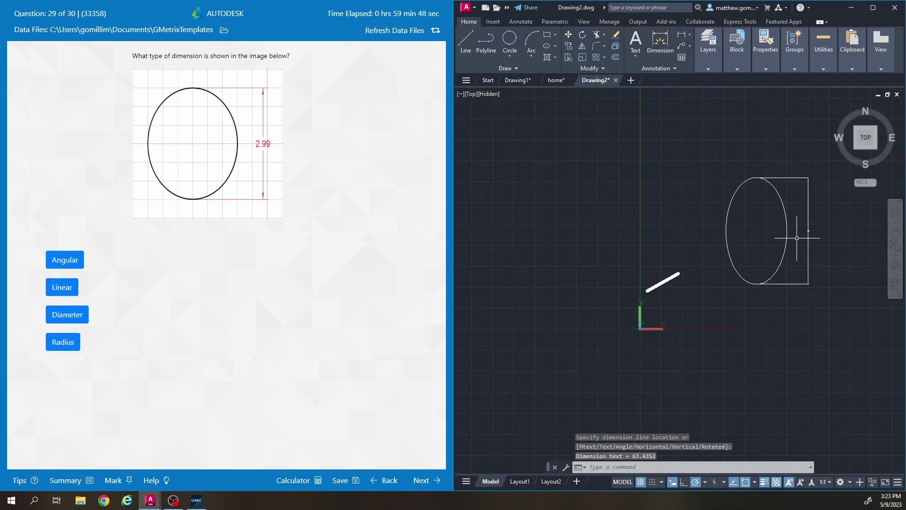
- Scale the ellipse and its dimension by 0.2 about the ellipse centre
{"action": "left_click", "coordinate": [819, 287]}
{"action": "left_click", "coordinate": [769, 255]}
{"action": "type", "text": "sc"}
{"action": "key", "text": "Return"}
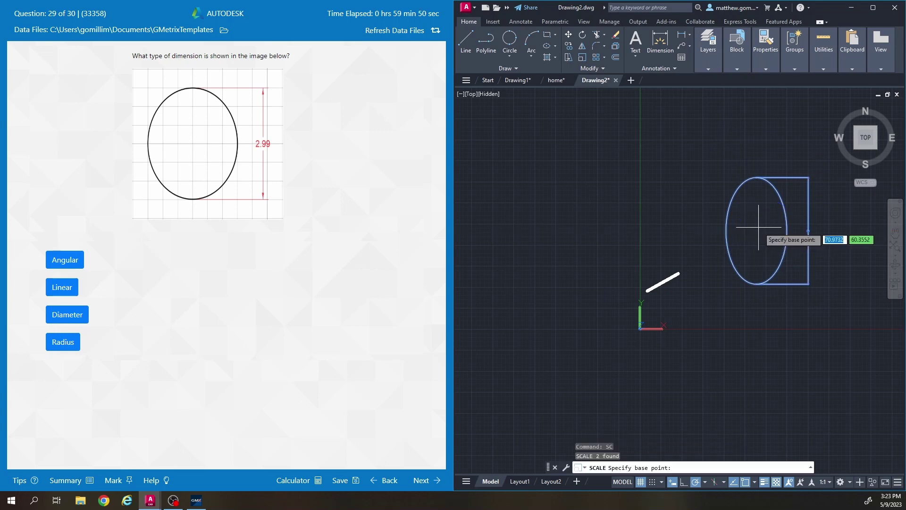
{"action": "left_click", "coordinate": [757, 230]}
{"action": "type", "text": ".2"}
{"action": "key", "text": "Return"}
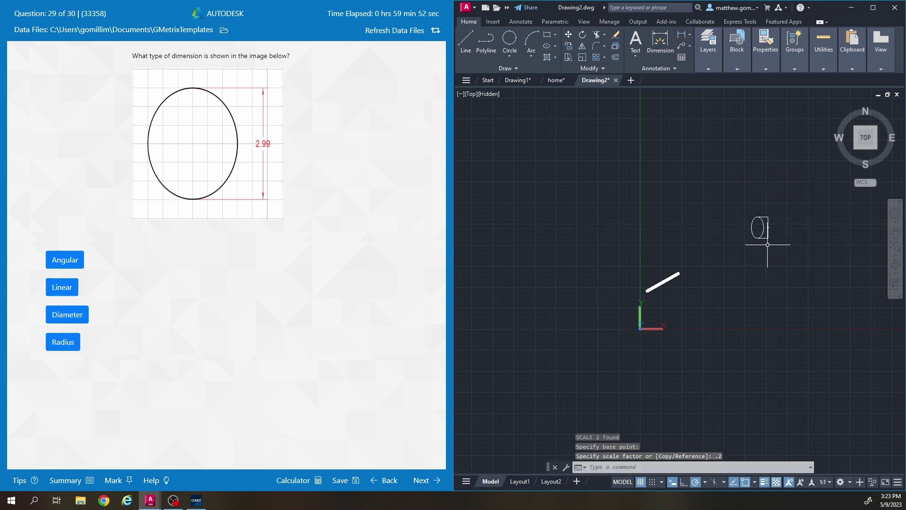
{"action": "scroll", "coordinate": [758, 222], "scroll_direction": "up", "scroll_amount": 8}
{"action": "key", "text": "Escape"}
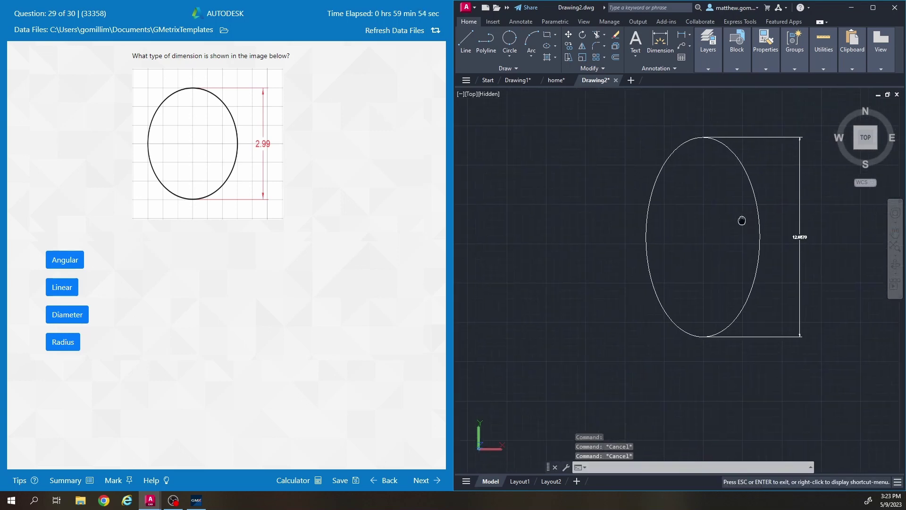
{"action": "scroll", "coordinate": [742, 219], "scroll_direction": "up", "scroll_amount": 3}
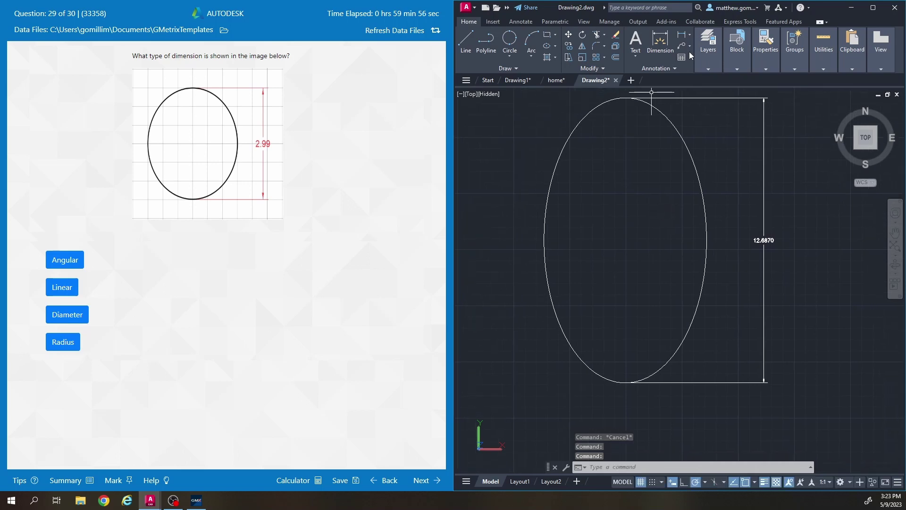
- Dimension the ellipse's 7.2425 width between its left and right quadrants, placed below
{"action": "left_click", "coordinate": [681, 34]}
{"action": "left_click", "coordinate": [544, 240]}
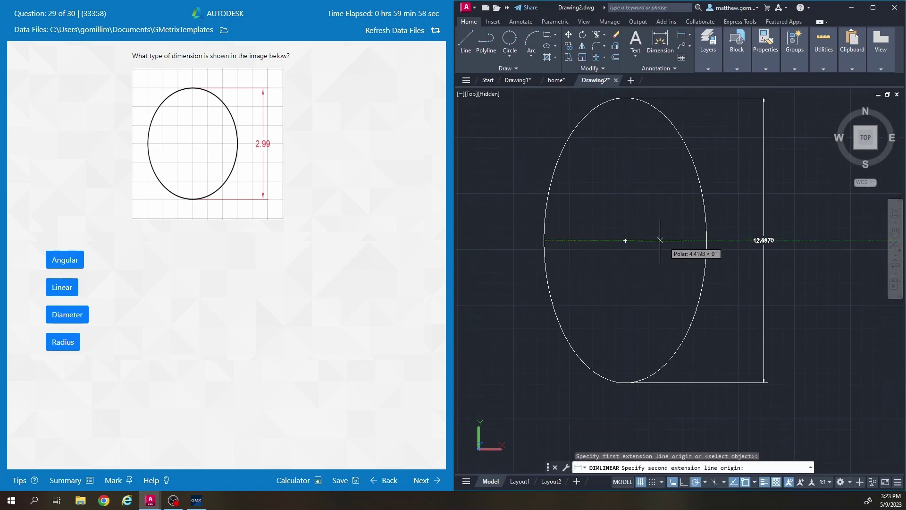
{"action": "left_click", "coordinate": [706, 240]}
{"action": "left_click", "coordinate": [635, 418]}
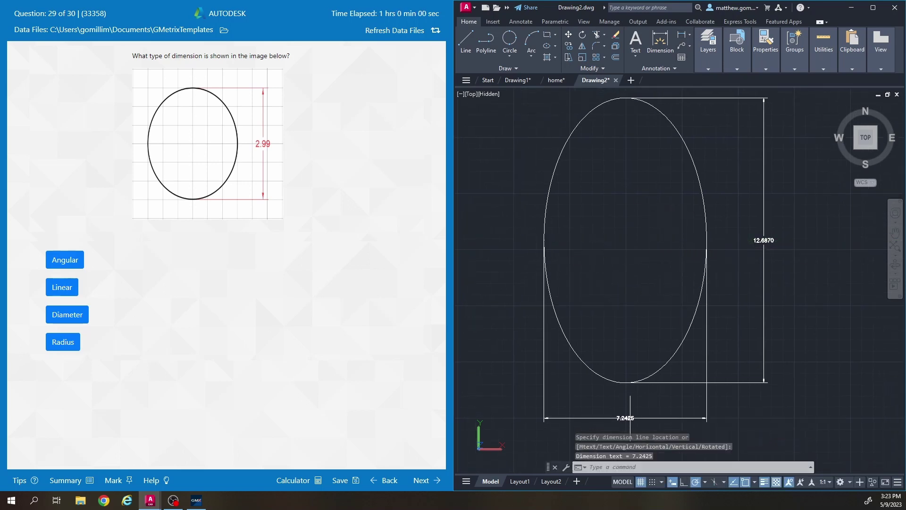
{"action": "left_click", "coordinate": [690, 36]}
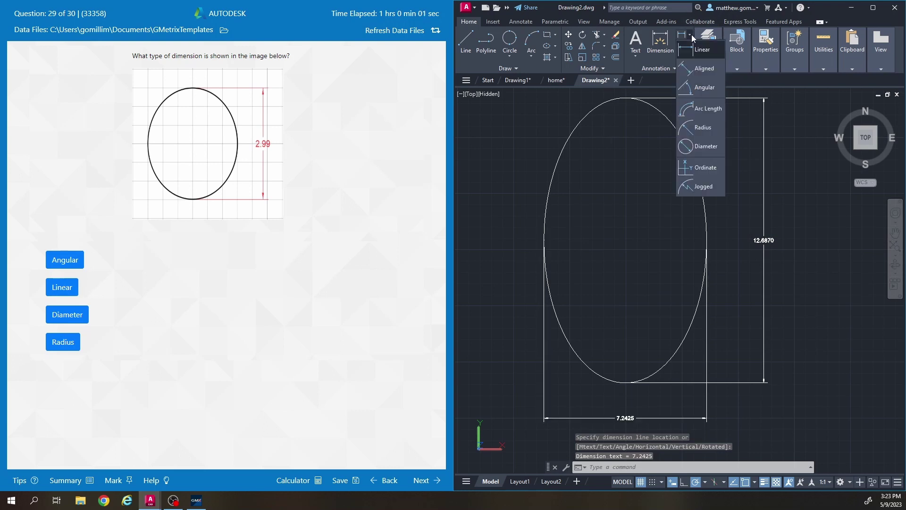
- Test an aligned 7.6570 dimension on the ellipse, then erase it
{"action": "left_click", "coordinate": [698, 69]}
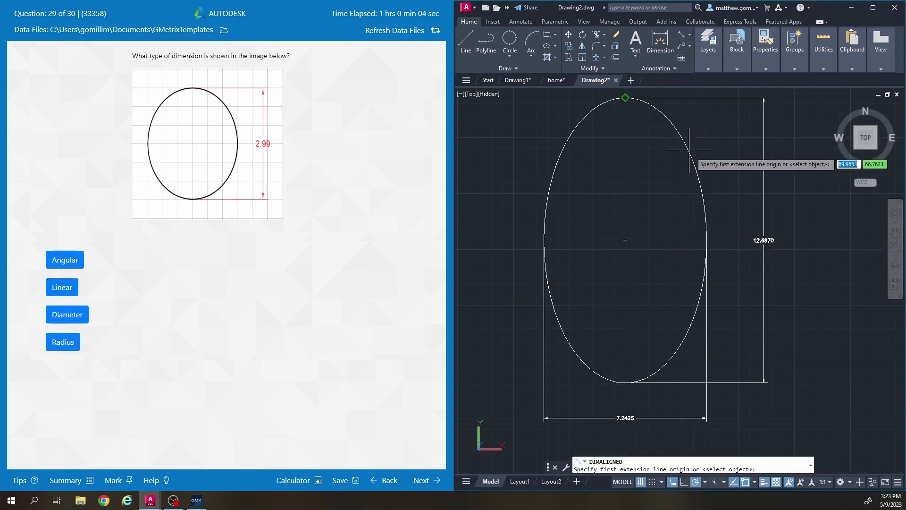
{"action": "type", "text": "near"}
{"action": "key", "text": "Return"}
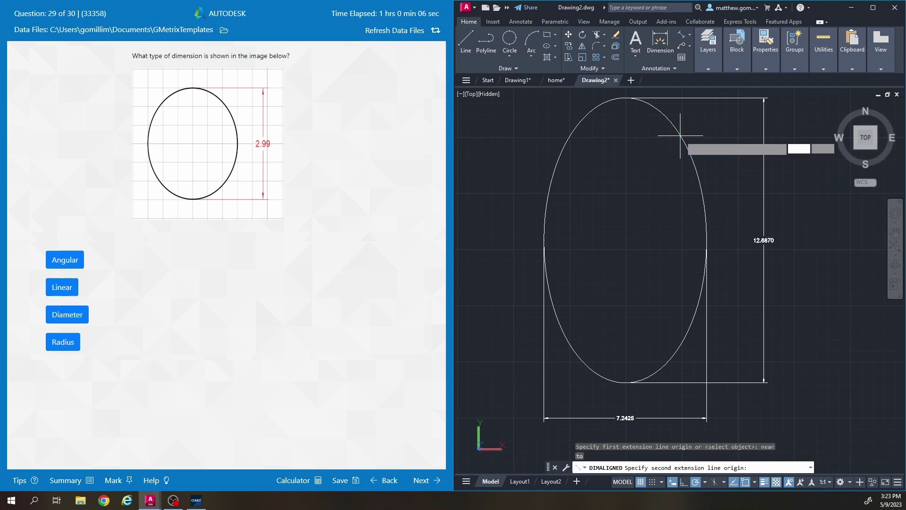
{"action": "left_click", "coordinate": [683, 138]}
{"action": "left_click", "coordinate": [544, 240]}
{"action": "left_click", "coordinate": [506, 163]}
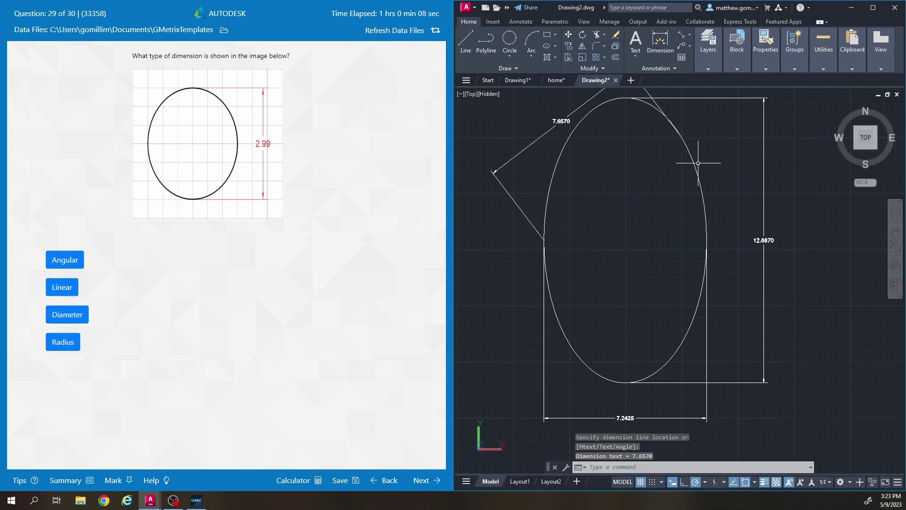
{"action": "left_click", "coordinate": [518, 183]}
{"action": "left_click", "coordinate": [493, 148]}
{"action": "key", "text": "Delete"}
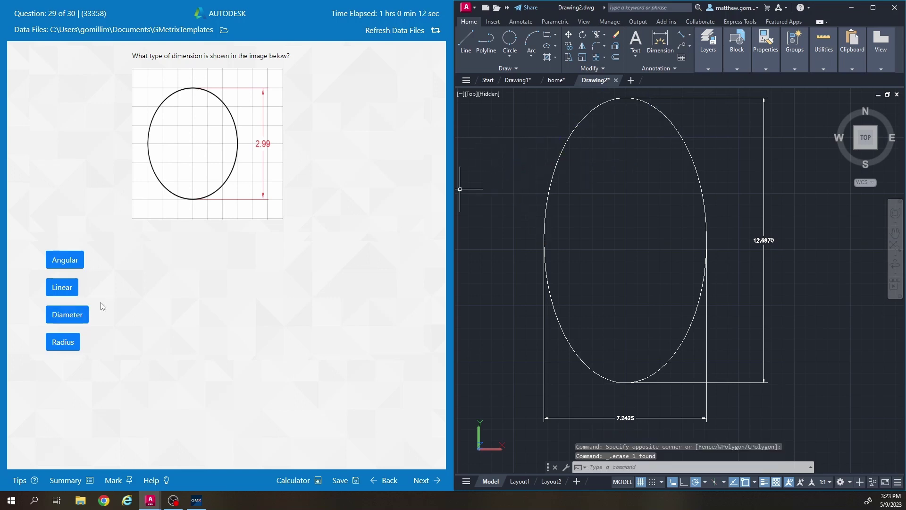
- Answer Linear for question 29, grade it, and move on to question 30
{"action": "left_click", "coordinate": [62, 286]}
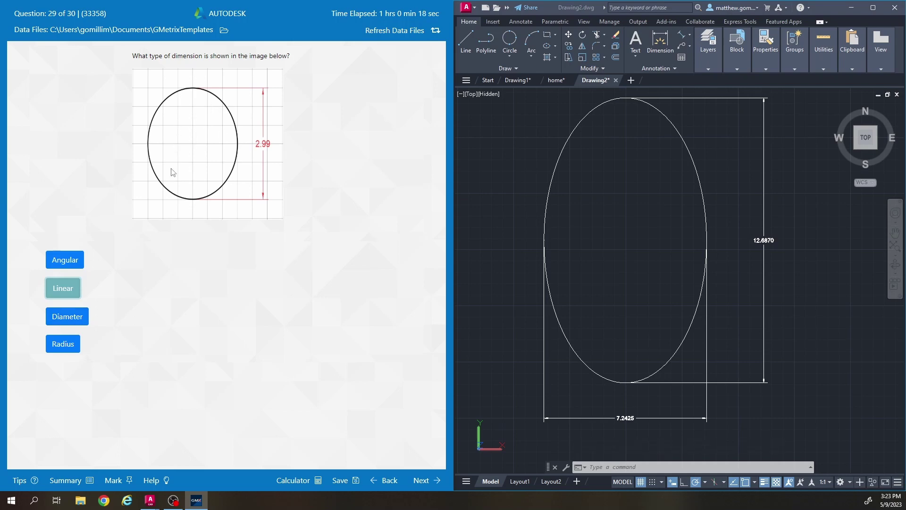
{"action": "left_click", "coordinate": [423, 482]}
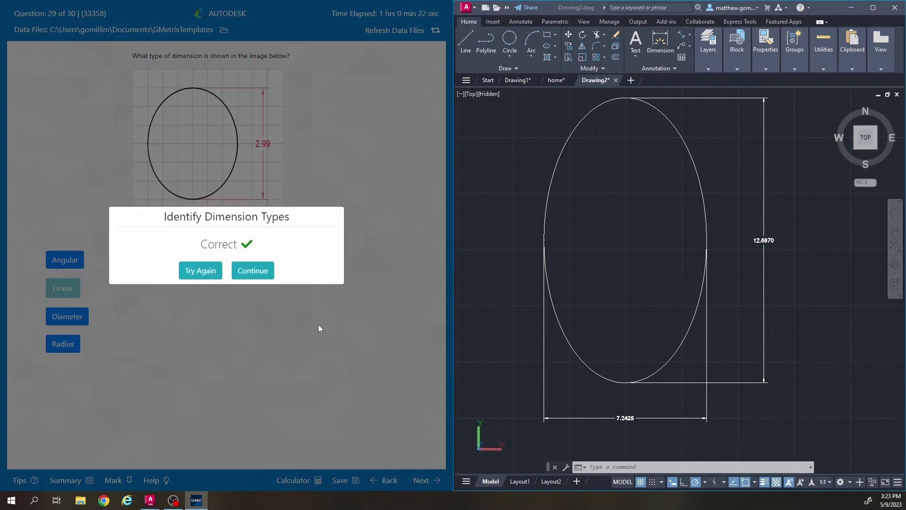
{"action": "left_click", "coordinate": [263, 273]}
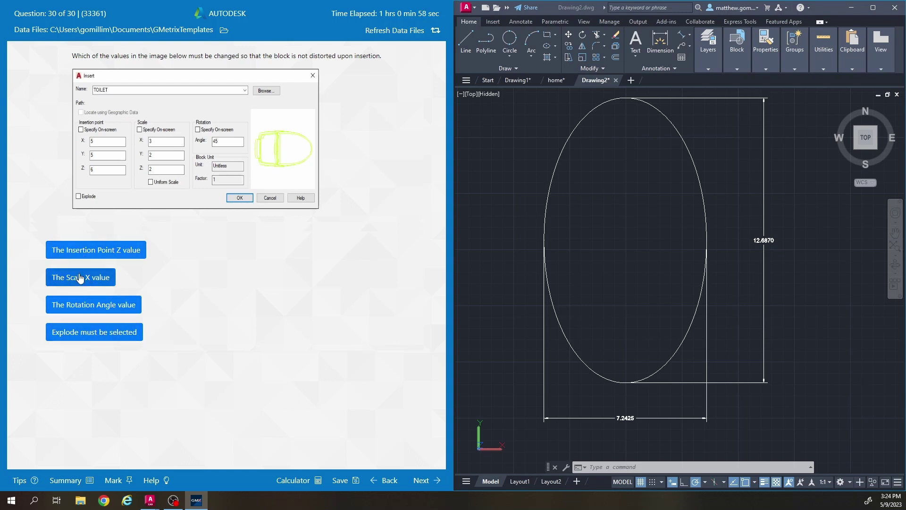
- Choose 'The Scale X value' for question 30 and switch AutoCAD to home.dwg
{"action": "left_click", "coordinate": [79, 287]}
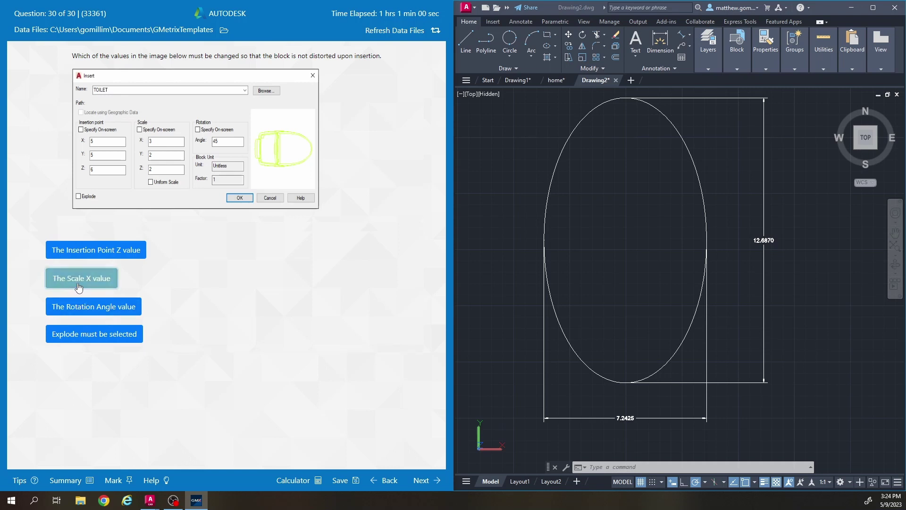
{"action": "left_click", "coordinate": [556, 80]}
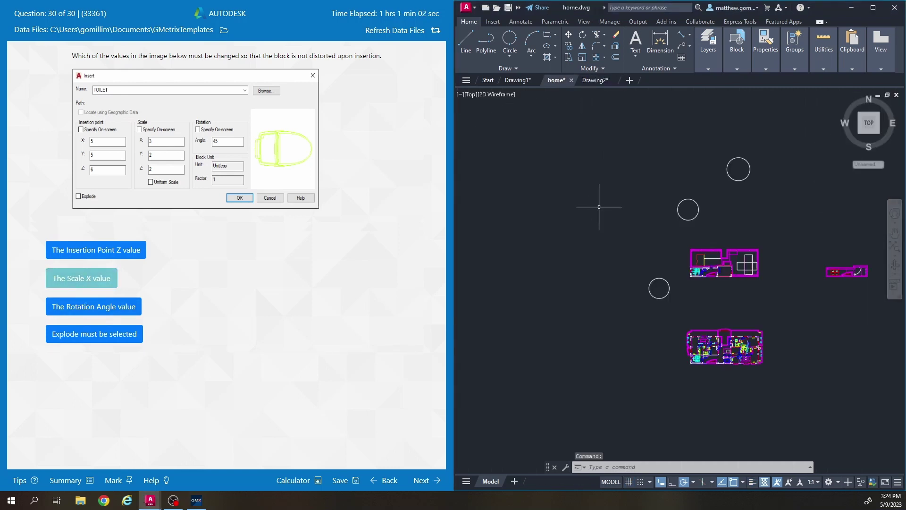
- Insert the SD-12_100 door block from the block gallery into home.dwg
{"action": "mouse_move", "coordinate": [745, 53]}
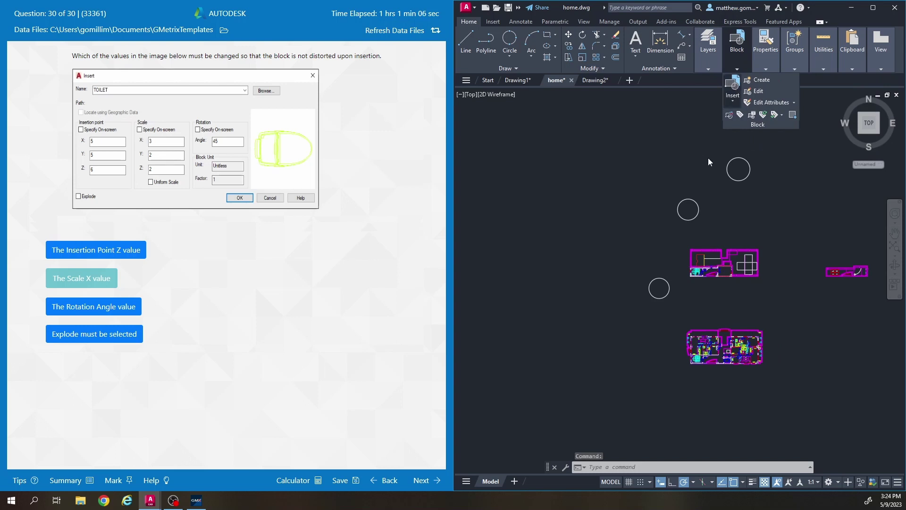
{"action": "left_click", "coordinate": [733, 97]}
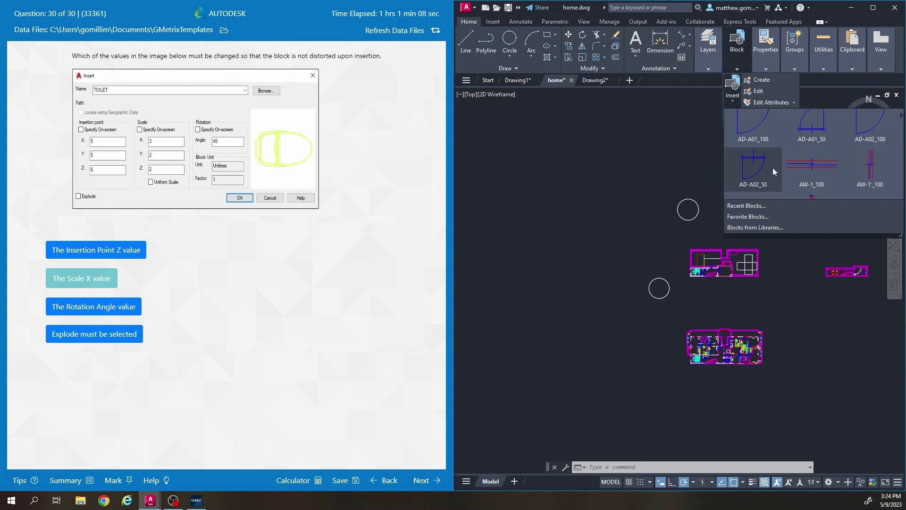
{"action": "scroll", "coordinate": [790, 172], "scroll_direction": "down", "scroll_amount": 5}
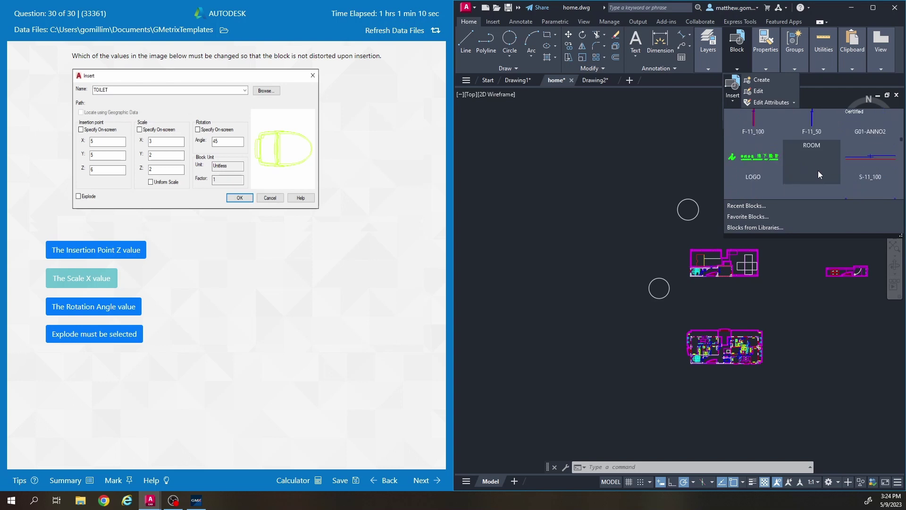
{"action": "scroll", "coordinate": [818, 174], "scroll_direction": "down", "scroll_amount": 3}
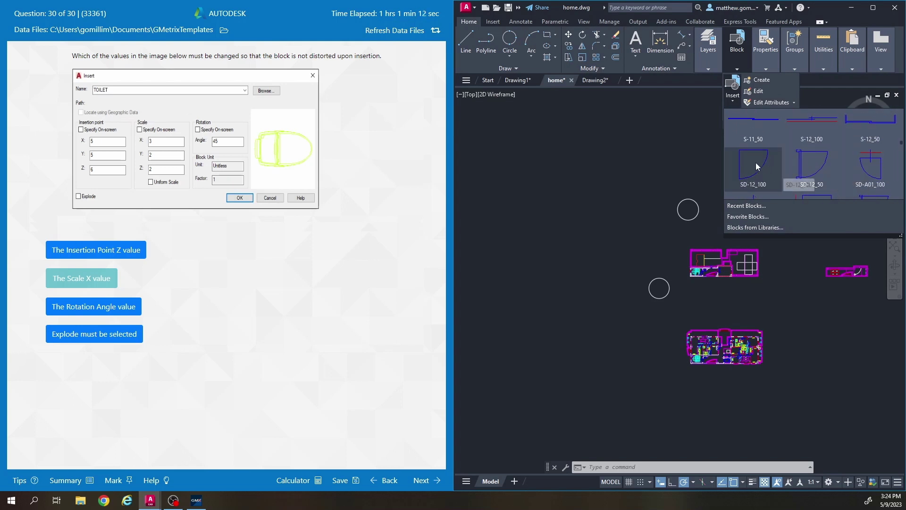
{"action": "left_click", "coordinate": [757, 167]}
{"action": "scroll", "coordinate": [566, 172], "scroll_direction": "down", "scroll_amount": 5}
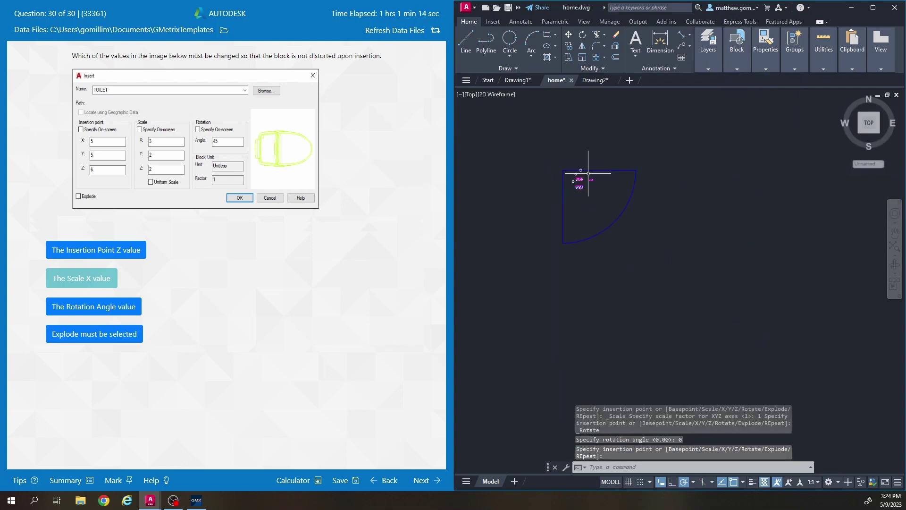
{"action": "key", "text": "Escape"}
- Move the door block into open space and open its Properties
{"action": "left_click_drag", "start_coordinate": [617, 138], "coordinate": [579, 179]}
{"action": "left_click_drag", "start_coordinate": [627, 200], "coordinate": [724, 227]}
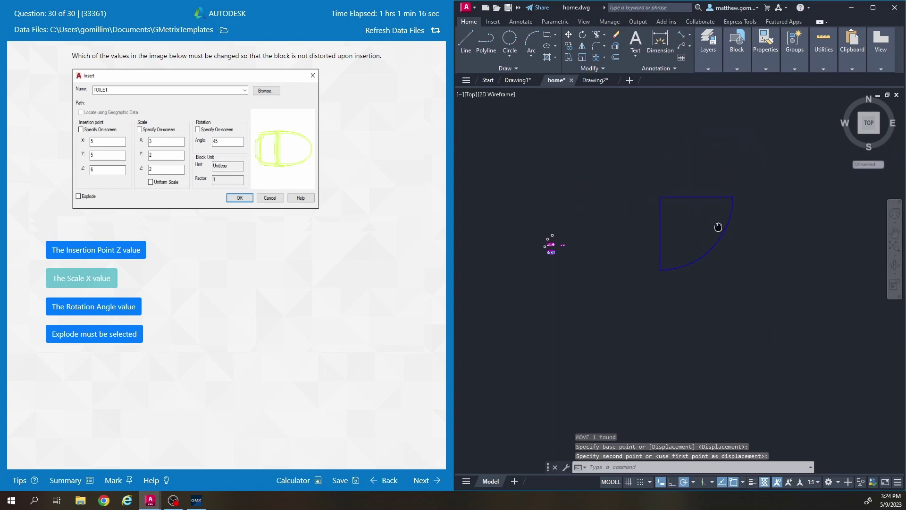
{"action": "scroll", "coordinate": [718, 227], "scroll_direction": "up", "scroll_amount": 3}
{"action": "left_click_drag", "start_coordinate": [680, 202], "coordinate": [680, 146]}
{"action": "right_click", "coordinate": [690, 184]}
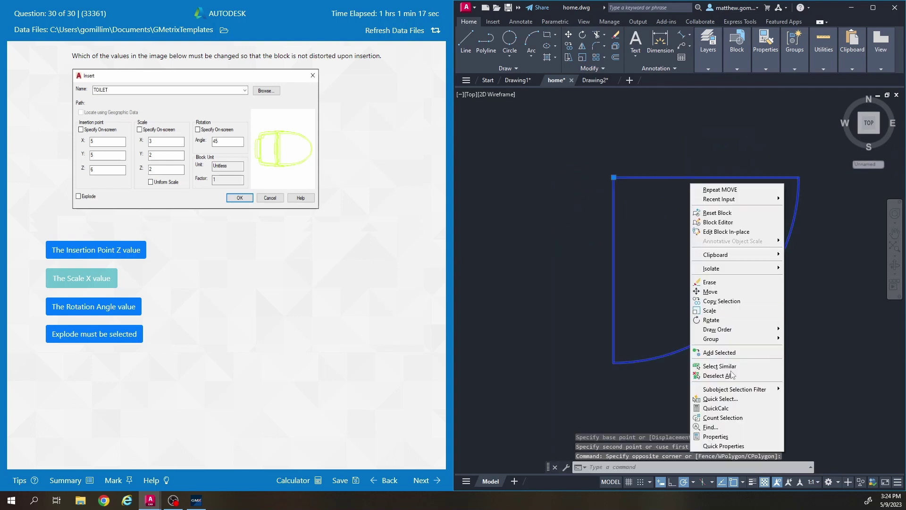
{"action": "left_click", "coordinate": [731, 441]}
- Set the door block's Scale X to 10, leaving Y and Z at 25.4
{"action": "middle_click_drag", "start_coordinate": [663, 259], "coordinate": [709, 258]}
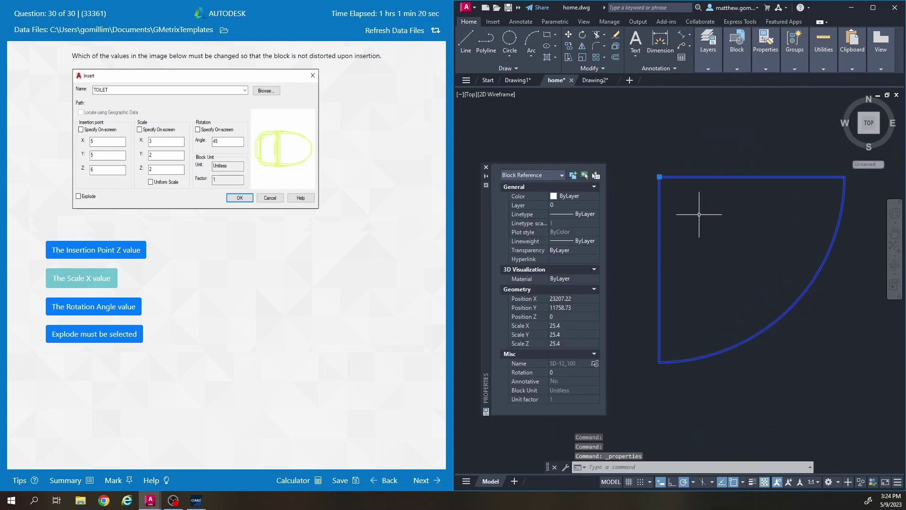
{"action": "left_click", "coordinate": [560, 327]}
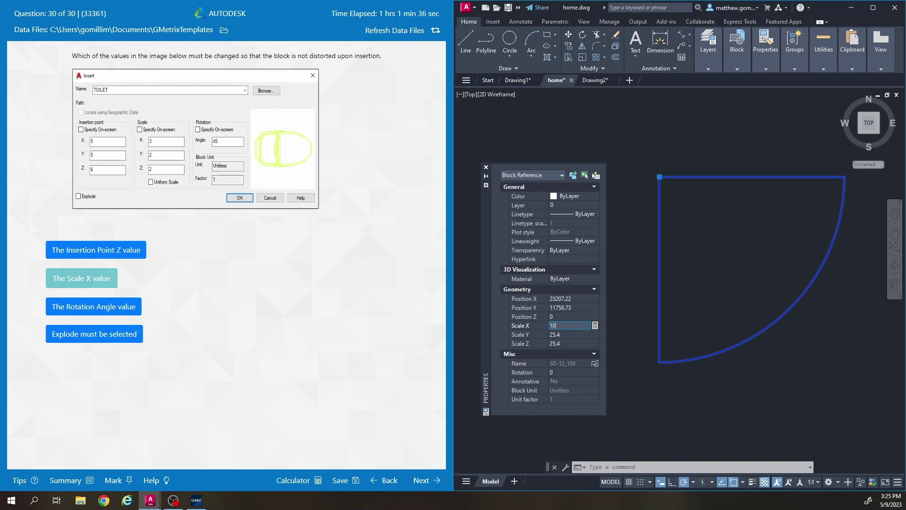
{"action": "key", "text": "Tab"}
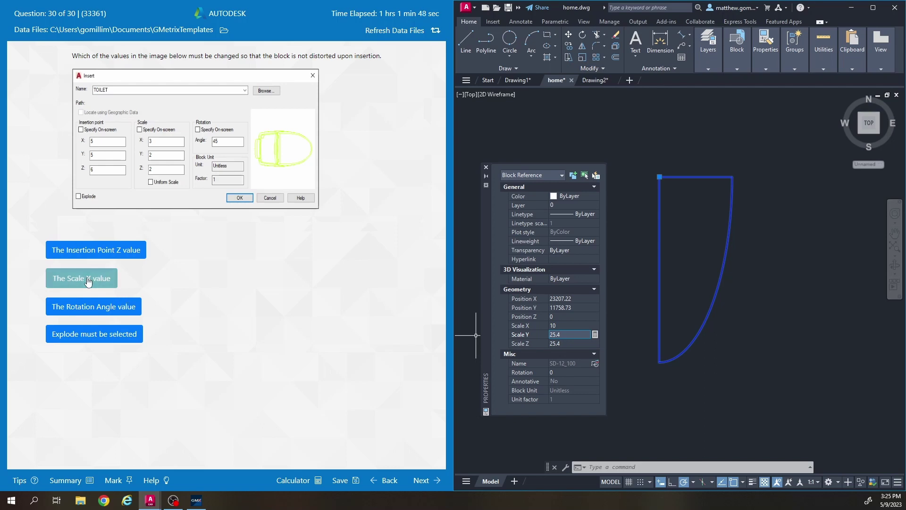
- Grade question 30 in GMetrix and close the exam summary
{"action": "left_click", "coordinate": [426, 481]}
{"action": "left_click", "coordinate": [251, 271]}
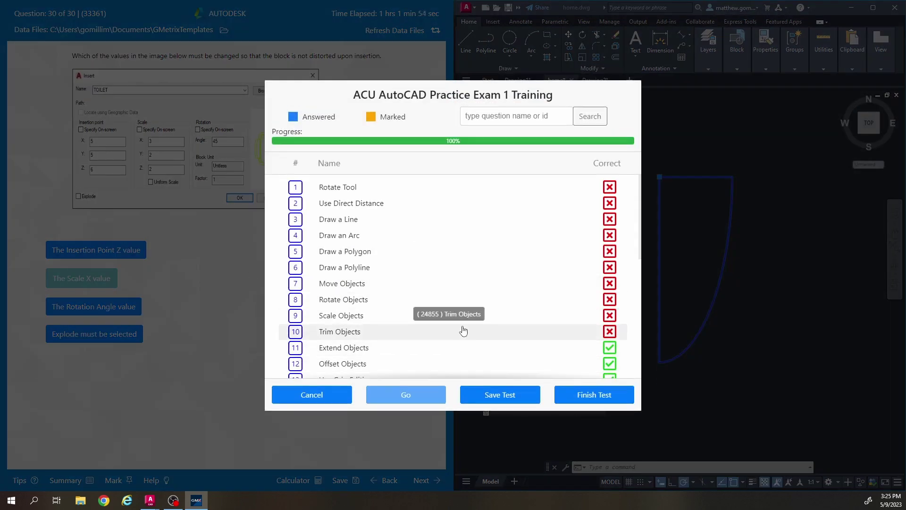
{"action": "left_click", "coordinate": [326, 400]}
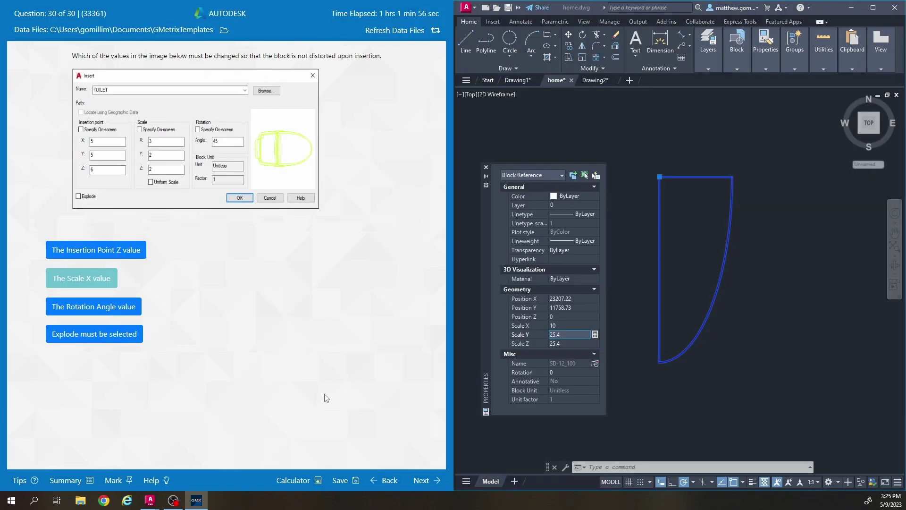